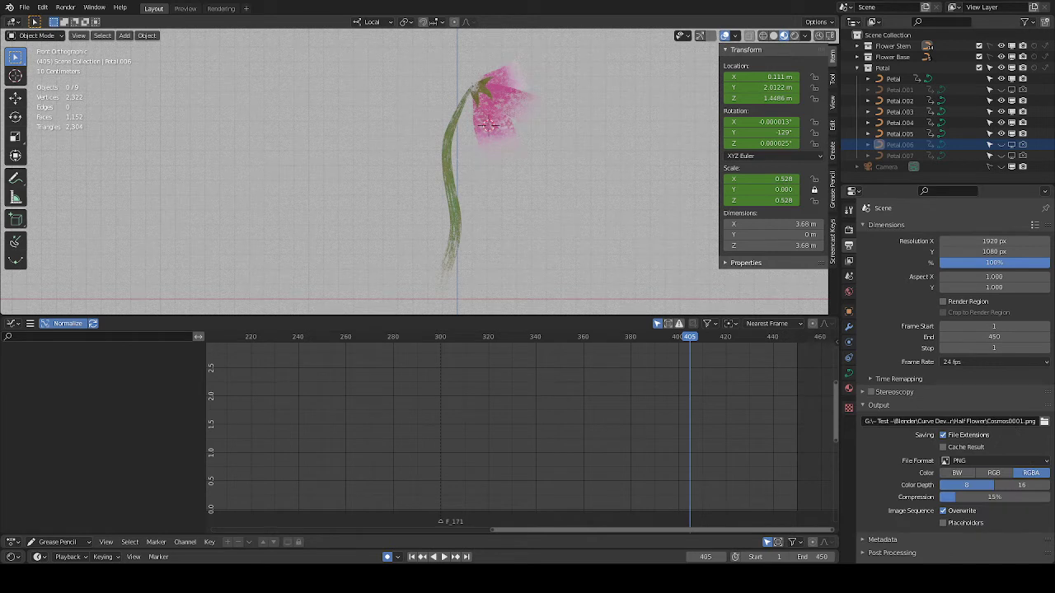
Enlarge the 3D viewport and open the Petal.002 curve for editing with its outer control point selected
{"action": "left_click_drag", "start_coordinate": [610, 315], "coordinate": [612, 447]}
{"action": "middle_click_drag", "start_coordinate": [557, 332], "coordinate": [553, 299]}
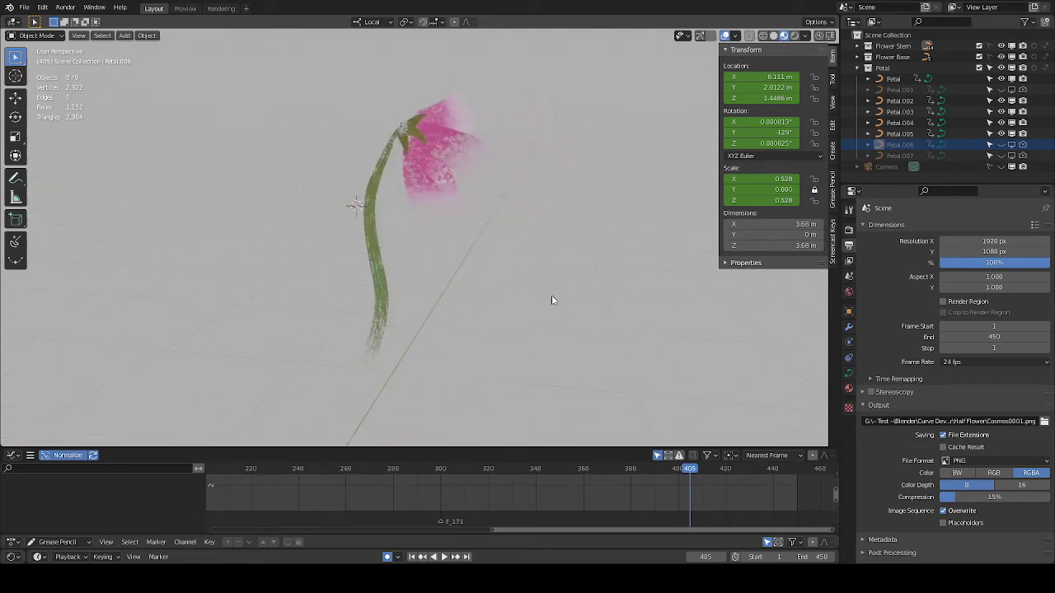
{"action": "left_click", "coordinate": [435, 188]}
{"action": "middle_click_drag", "start_coordinate": [471, 225], "coordinate": [669, 306]}
{"action": "left_click", "coordinate": [644, 238]}
{"action": "scroll", "coordinate": [555, 229], "scroll_direction": "up", "scroll_amount": 3}
{"action": "left_click", "coordinate": [462, 202]}
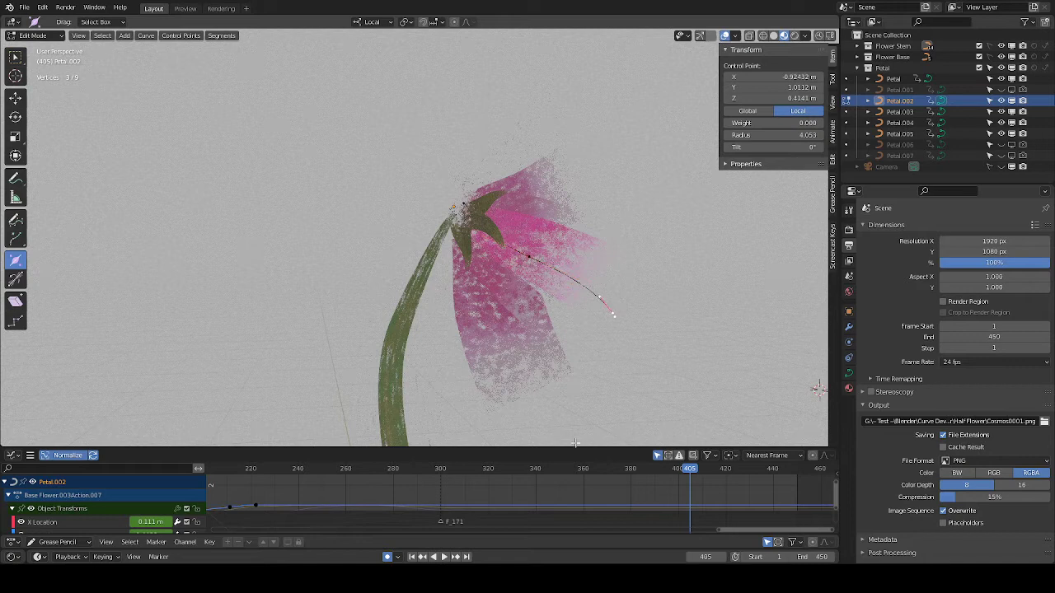
Show Petal.002's animation curves in a full-screen Graph Editor, framed over about frames 30 to 320
{"action": "left_click_drag", "start_coordinate": [608, 449], "coordinate": [638, 101]}
{"action": "middle_click_drag", "start_coordinate": [495, 408], "coordinate": [729, 271]}
{"action": "middle_click_drag", "start_coordinate": [666, 321], "coordinate": [651, 346], "text": "ctrl"}
{"action": "mouse_move", "coordinate": [672, 262]}
{"action": "middle_mouse_down"}
{"action": "mouse_move", "coordinate": [587, 417]}
{"action": "mouse_move", "coordinate": [641, 394]}
{"action": "mouse_move", "coordinate": [627, 393]}
{"action": "mouse_move", "coordinate": [799, 371]}
{"action": "middle_mouse_up"}
{"action": "middle_click_drag", "start_coordinate": [704, 393], "coordinate": [728, 390]}
{"action": "mouse_move", "coordinate": [728, 390]}
{"action": "middle_mouse_down", "text": "ctrl"}
{"action": "mouse_move", "coordinate": [715, 405]}
{"action": "mouse_move", "coordinate": [758, 398]}
{"action": "mouse_move", "coordinate": [773, 368]}
{"action": "middle_mouse_up", "text": "ctrl"}
{"action": "key", "text": "ctrl+space"}
{"action": "middle_click_drag", "start_coordinate": [748, 424], "coordinate": [749, 422], "text": "ctrl"}
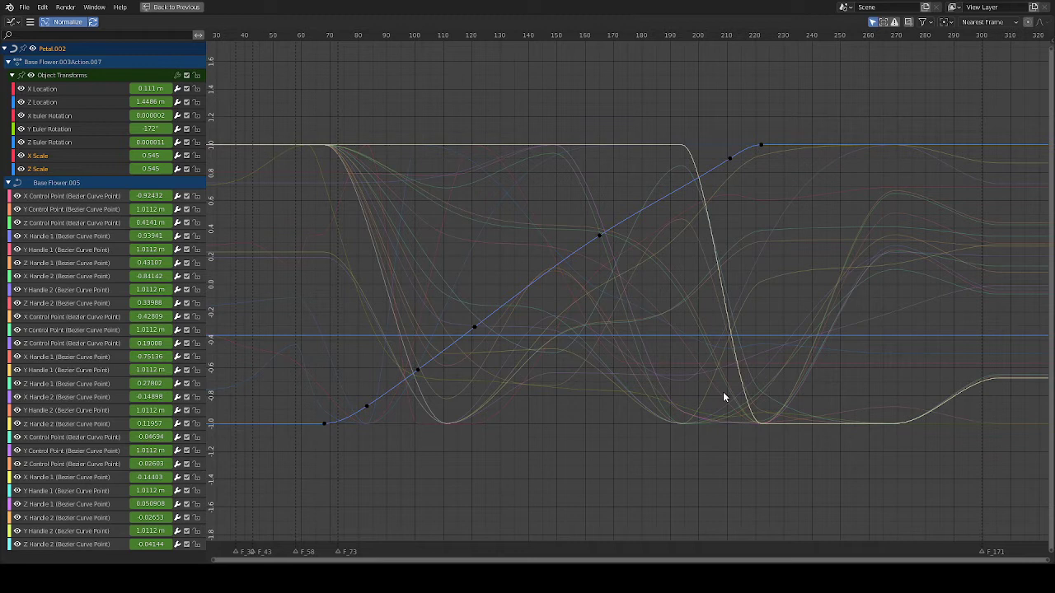
Examine the keyframes of all Base Flower.005 control-point and handle channels, followed by Petal.002's object transform channels
{"action": "middle_click_drag", "start_coordinate": [114, 526], "coordinate": [118, 452]}
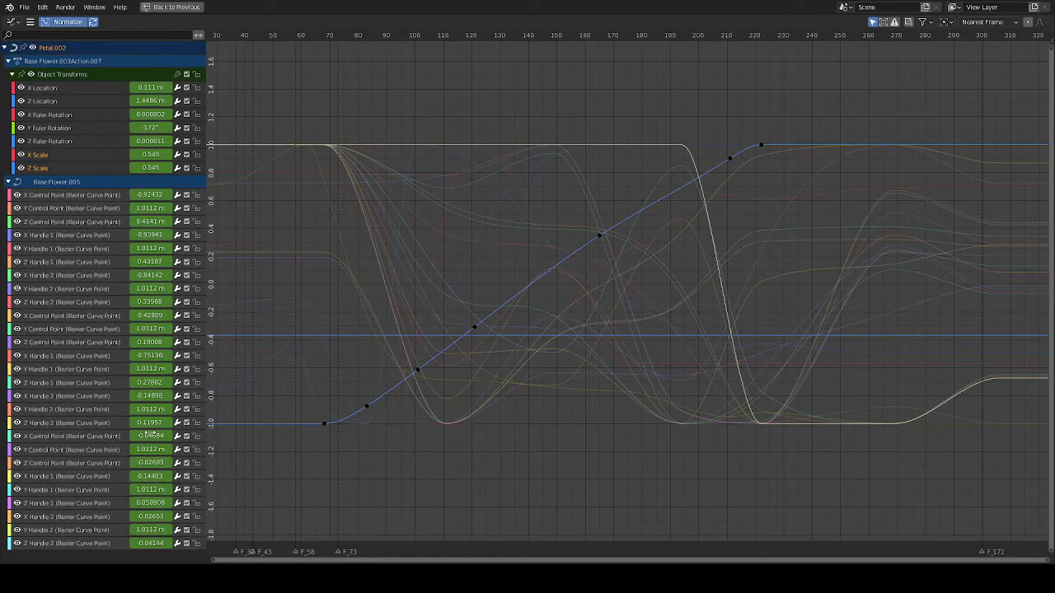
{"action": "left_click_drag", "start_coordinate": [103, 195], "coordinate": [79, 549]}
{"action": "middle_click_drag", "start_coordinate": [766, 465], "coordinate": [803, 465]}
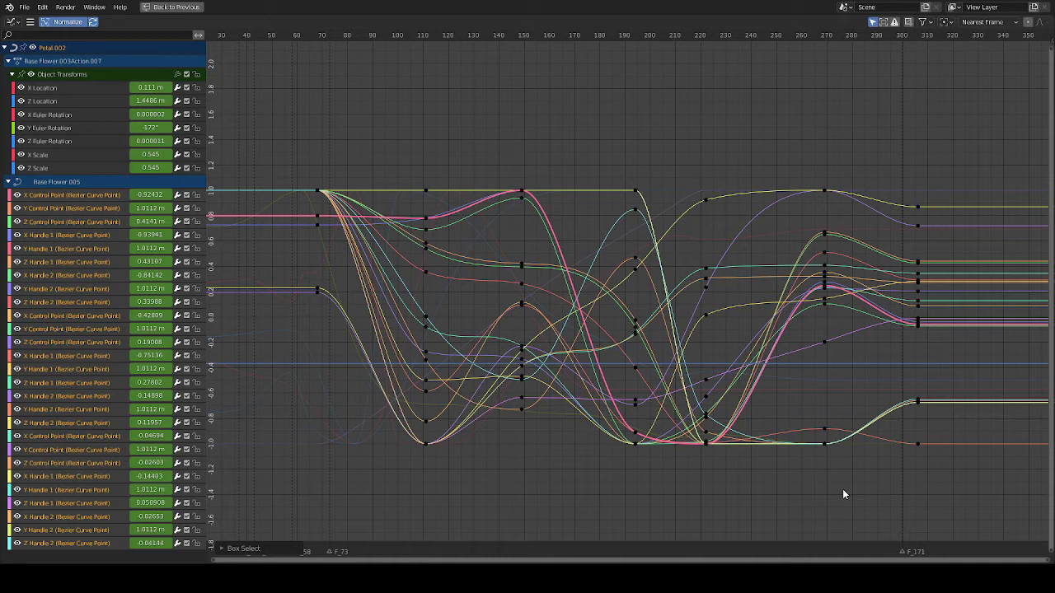
{"action": "left_click_drag", "start_coordinate": [83, 89], "coordinate": [49, 174]}
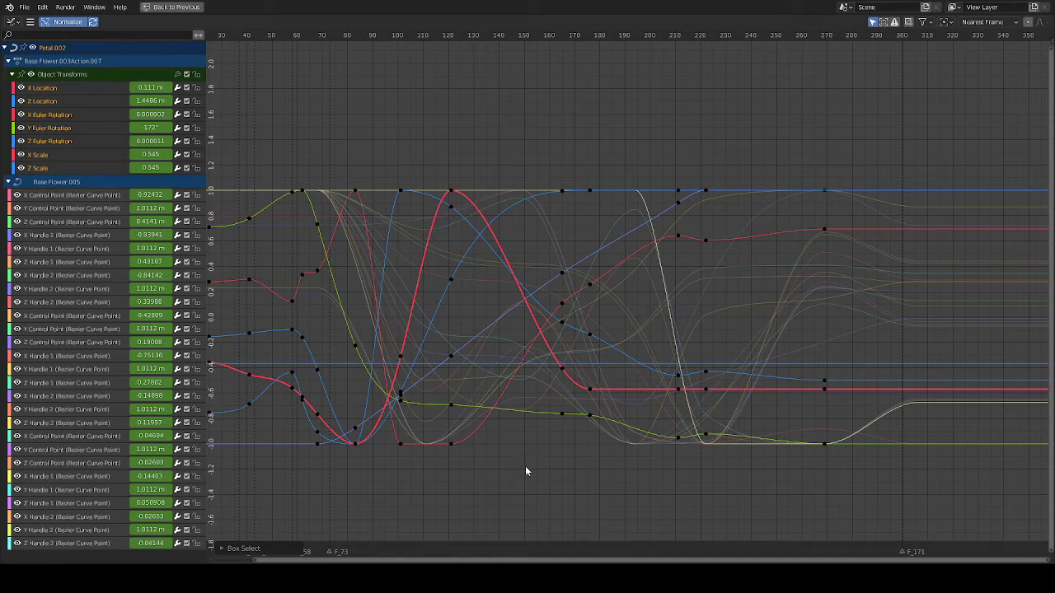
{"action": "middle_click_drag", "start_coordinate": [510, 464], "coordinate": [772, 457]}
Inspect Petal.002's Z Scale, Z Euler Rotation, Y Euler Rotation and X Euler Rotation curves one at a time
{"action": "left_click", "coordinate": [101, 171]}
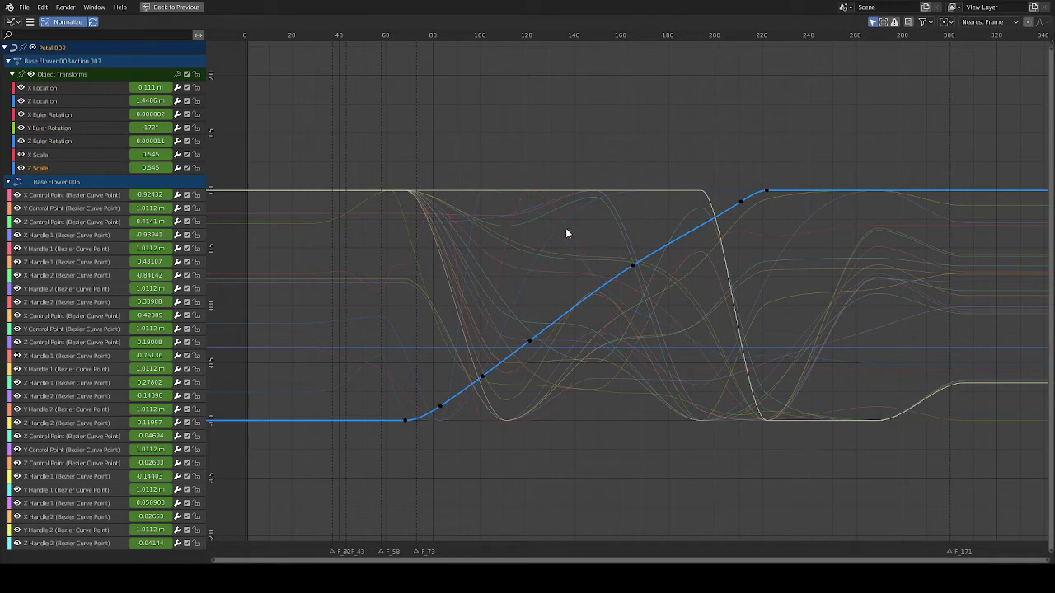
{"action": "left_click", "coordinate": [85, 146]}
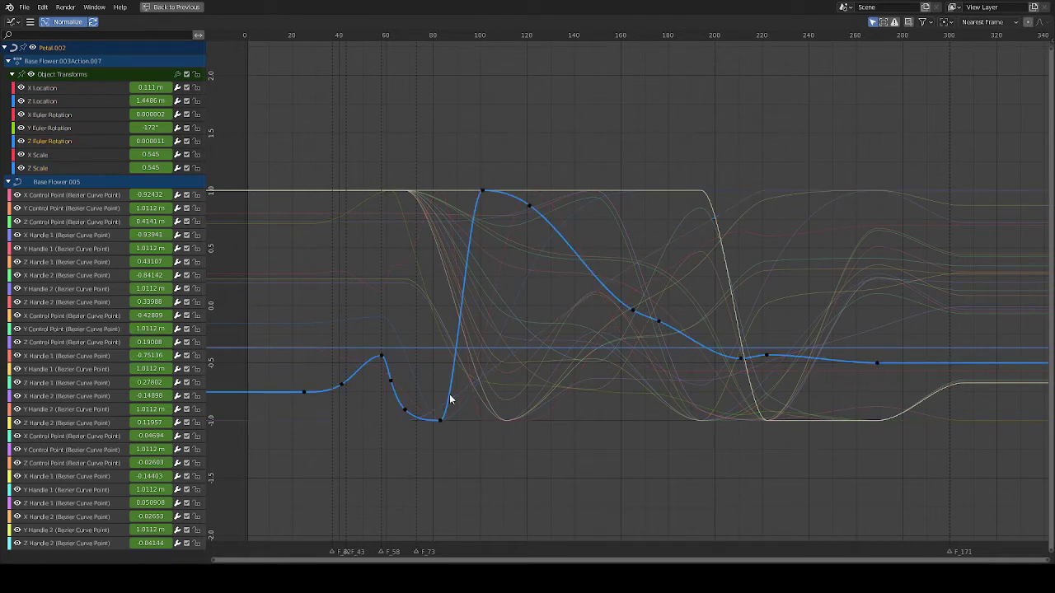
{"action": "left_click", "coordinate": [79, 129]}
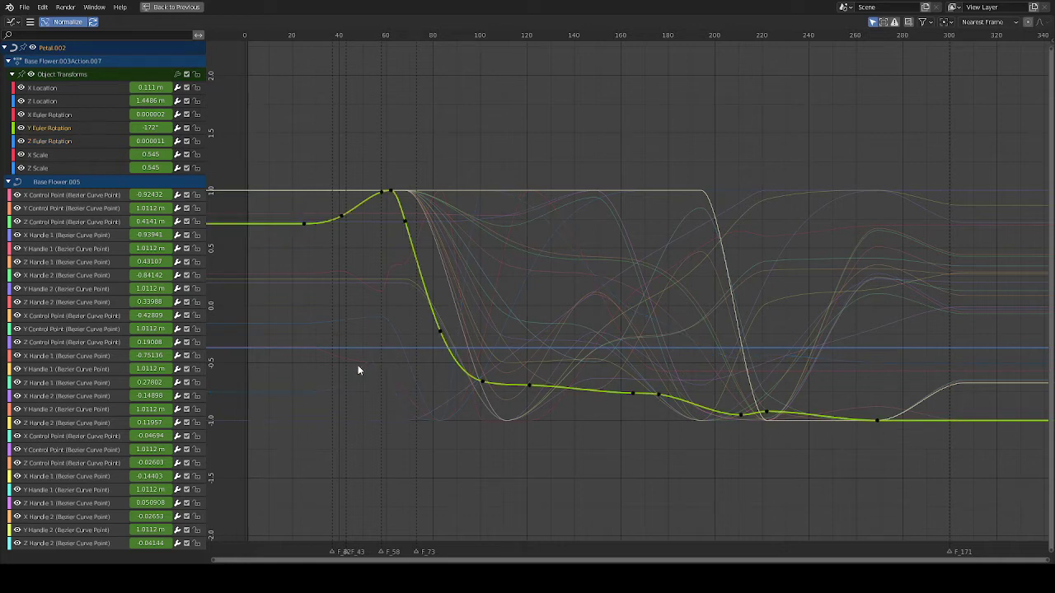
{"action": "left_click", "coordinate": [92, 114]}
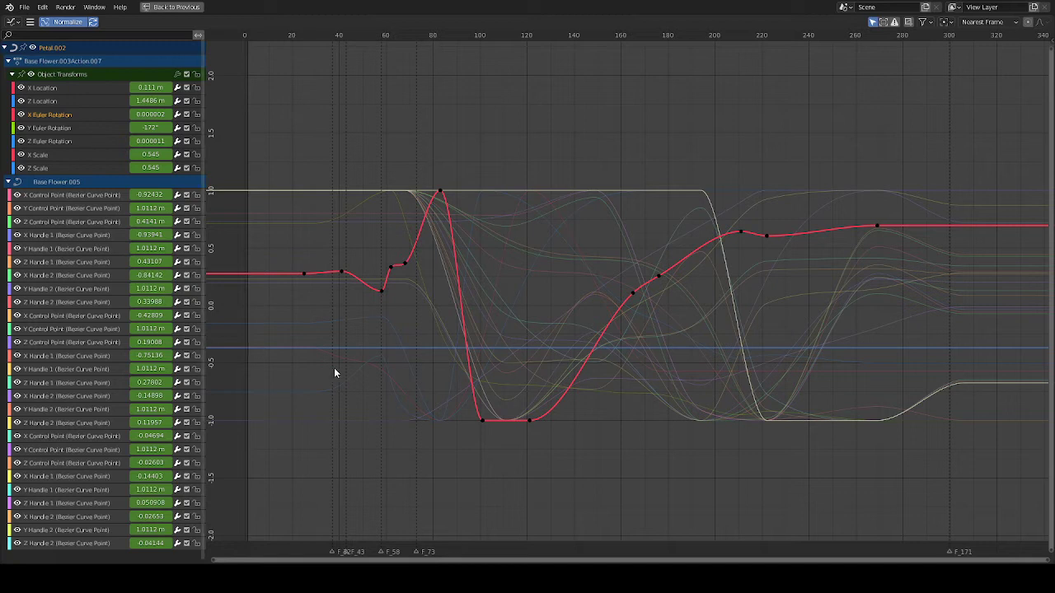
Restore the layout with a large 3D viewport and scrub the flower animation back from frame 405 to frame 83
{"action": "key", "text": "ctrl+space"}
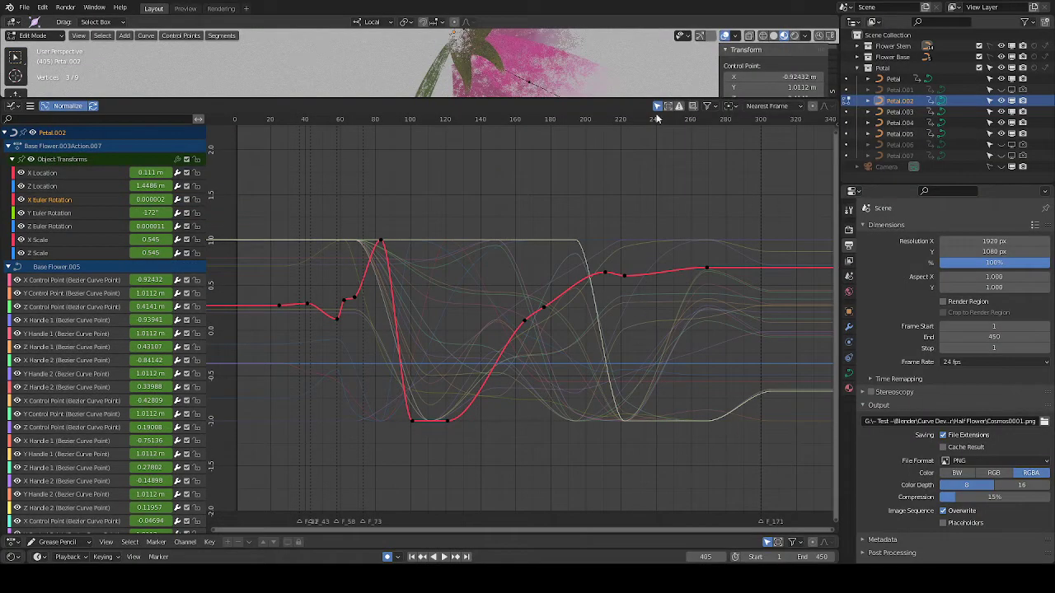
{"action": "left_click_drag", "start_coordinate": [632, 98], "coordinate": [632, 476]}
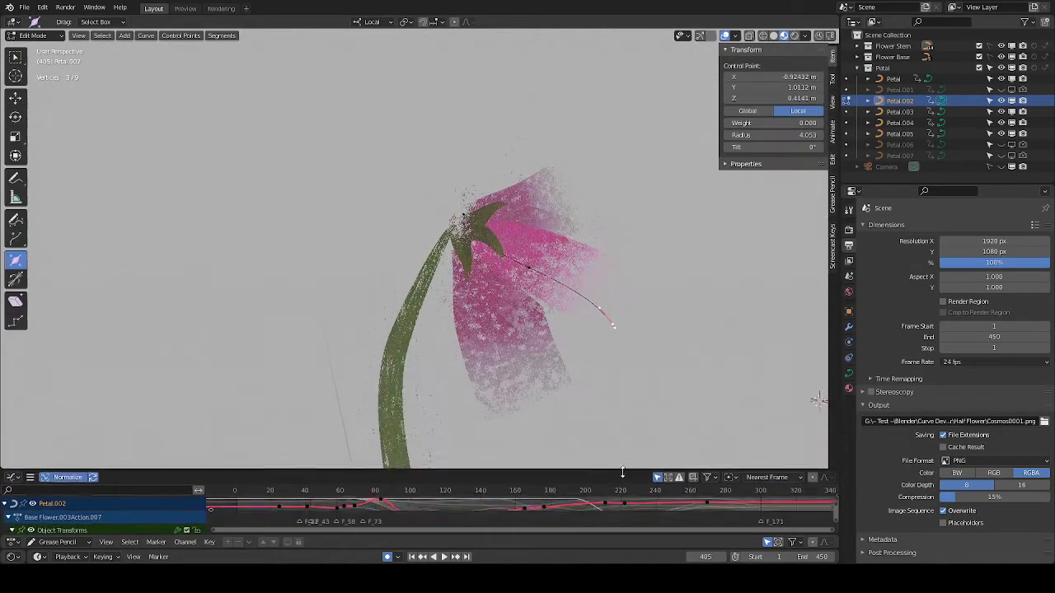
{"action": "mouse_move", "coordinate": [589, 274]}
{"action": "middle_mouse_down"}
{"action": "mouse_move", "coordinate": [609, 412]}
{"action": "mouse_move", "coordinate": [631, 375]}
{"action": "mouse_move", "coordinate": [597, 408]}
{"action": "mouse_move", "coordinate": [570, 281]}
{"action": "middle_mouse_up"}
{"action": "left_click_drag", "start_coordinate": [536, 475], "coordinate": [545, 433]}
{"action": "middle_click_drag", "start_coordinate": [530, 379], "coordinate": [178, 353], "text": "alt"}
{"action": "middle_click_drag", "start_coordinate": [694, 350], "coordinate": [612, 334]}
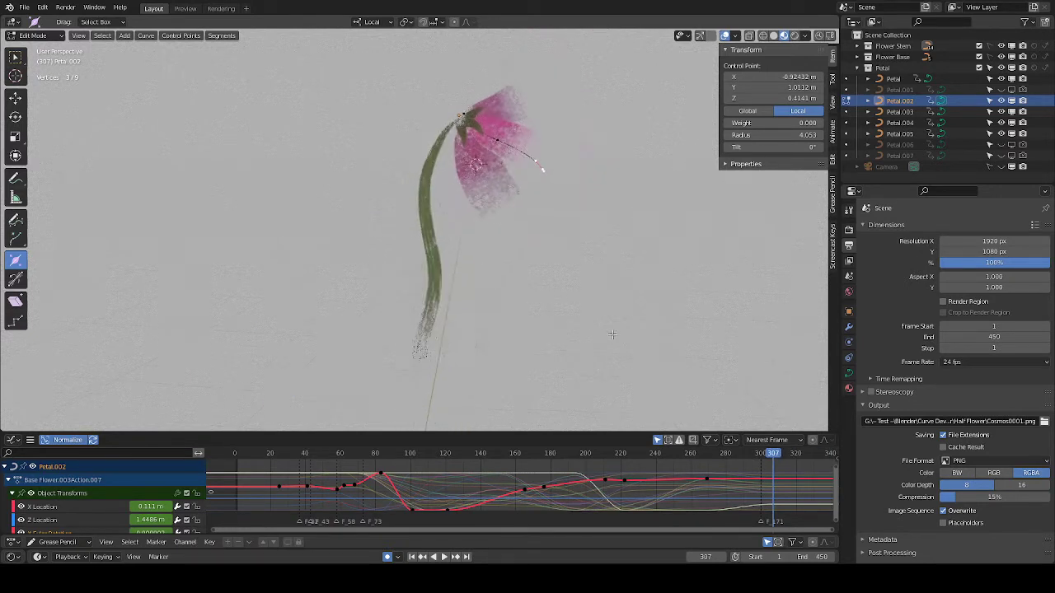
{"action": "middle_click_drag", "start_coordinate": [646, 368], "coordinate": [73, 371], "text": "alt"}
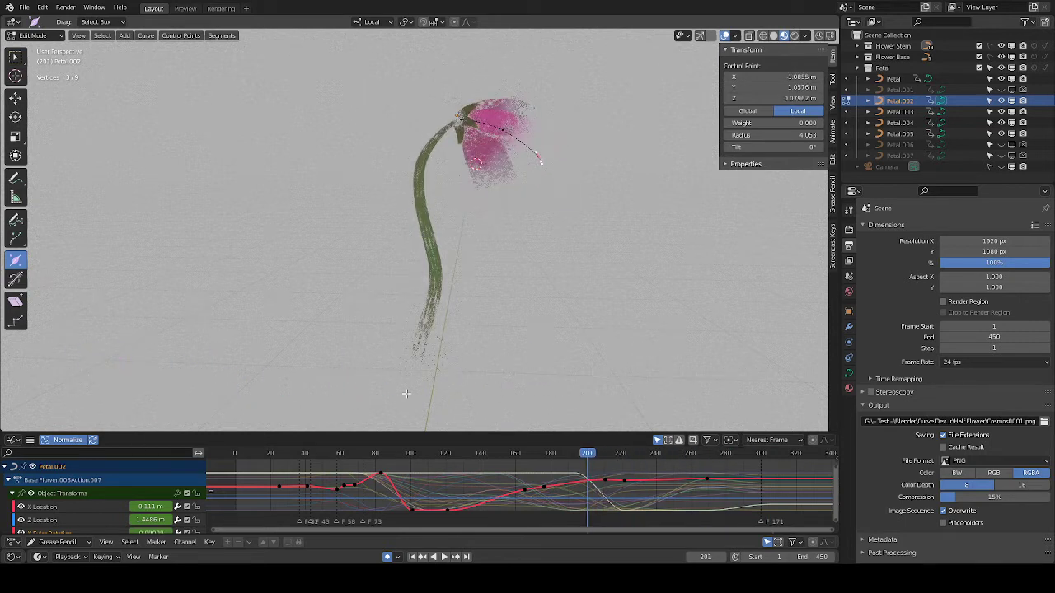
{"action": "middle_click_drag", "start_coordinate": [635, 370], "coordinate": [10, 396], "text": "alt"}
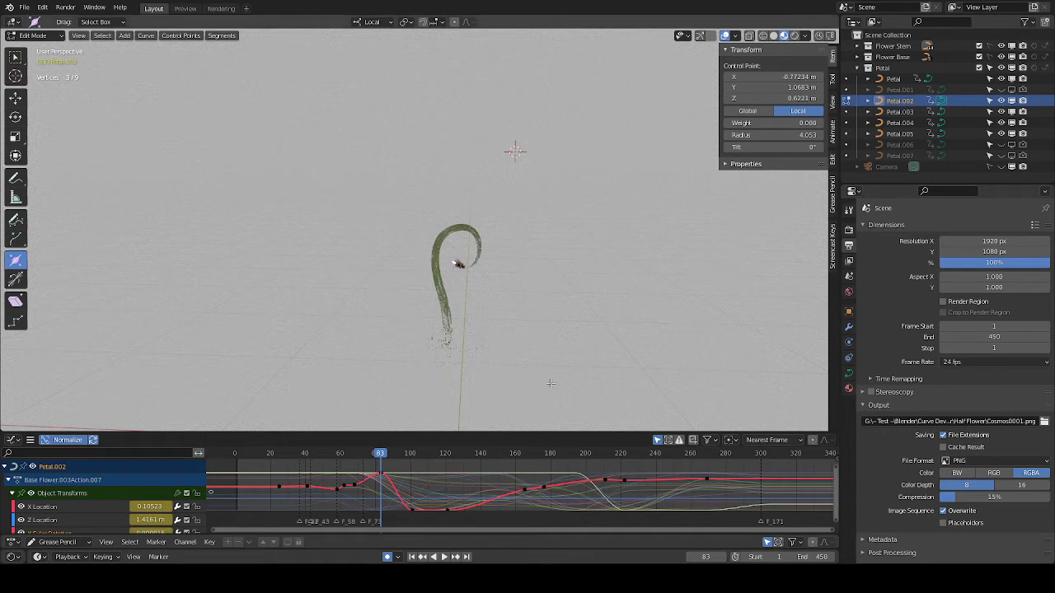
Scrub back and forth through the growth animation and examine the closed bud inside the curled stem at frame 80
{"action": "middle_click_drag", "start_coordinate": [550, 383], "coordinate": [233, 405], "text": "alt"}
{"action": "middle_click_drag", "start_coordinate": [382, 409], "coordinate": [625, 395], "text": "alt"}
{"action": "middle_click_drag", "start_coordinate": [705, 386], "coordinate": [471, 405], "text": "alt"}
{"action": "middle_click_drag", "start_coordinate": [775, 362], "coordinate": [238, 362], "text": "alt"}
{"action": "middle_click_drag", "start_coordinate": [43, 383], "coordinate": [400, 369], "text": "alt"}
{"action": "scroll", "coordinate": [555, 272], "scroll_direction": "up", "scroll_amount": 3}
{"action": "scroll", "coordinate": [544, 276], "scroll_direction": "up", "scroll_amount": 2}
{"action": "middle_click_drag", "start_coordinate": [513, 288], "coordinate": [608, 257], "text": "shift"}
{"action": "scroll", "coordinate": [593, 278], "scroll_direction": "up", "scroll_amount": 2}
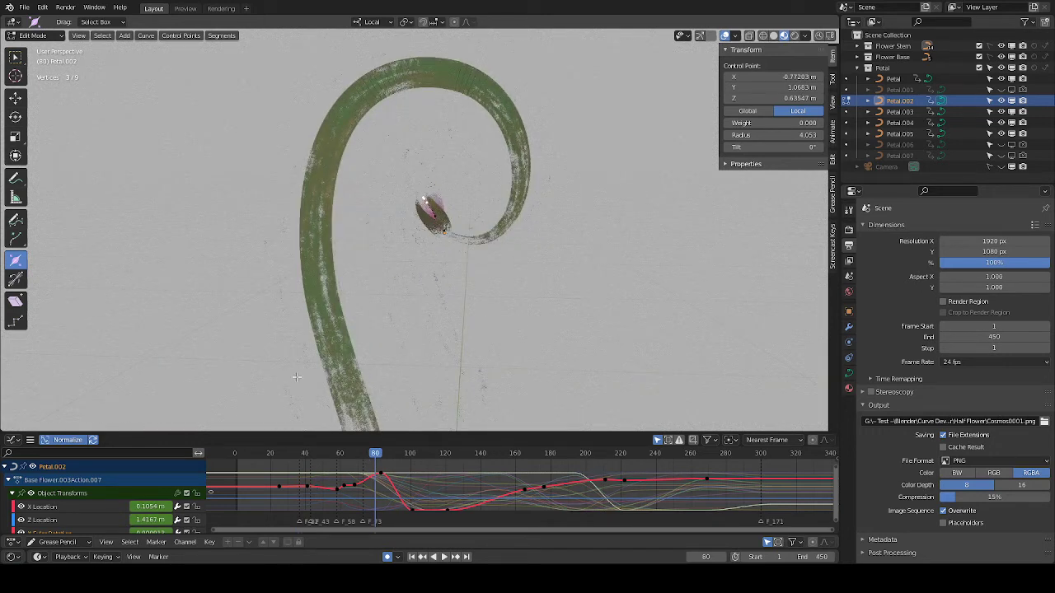
Scrub from frame 80 to 103 and examine the bud up close as its petals emerge
{"action": "middle_click_drag", "start_coordinate": [122, 387], "coordinate": [158, 350], "text": "alt"}
{"action": "middle_click_drag", "start_coordinate": [505, 171], "coordinate": [257, 354], "text": "shift"}
{"action": "middle_click_drag", "start_coordinate": [155, 377], "coordinate": [222, 346], "text": "alt"}
{"action": "middle_click_drag", "start_coordinate": [412, 359], "coordinate": [520, 351]}
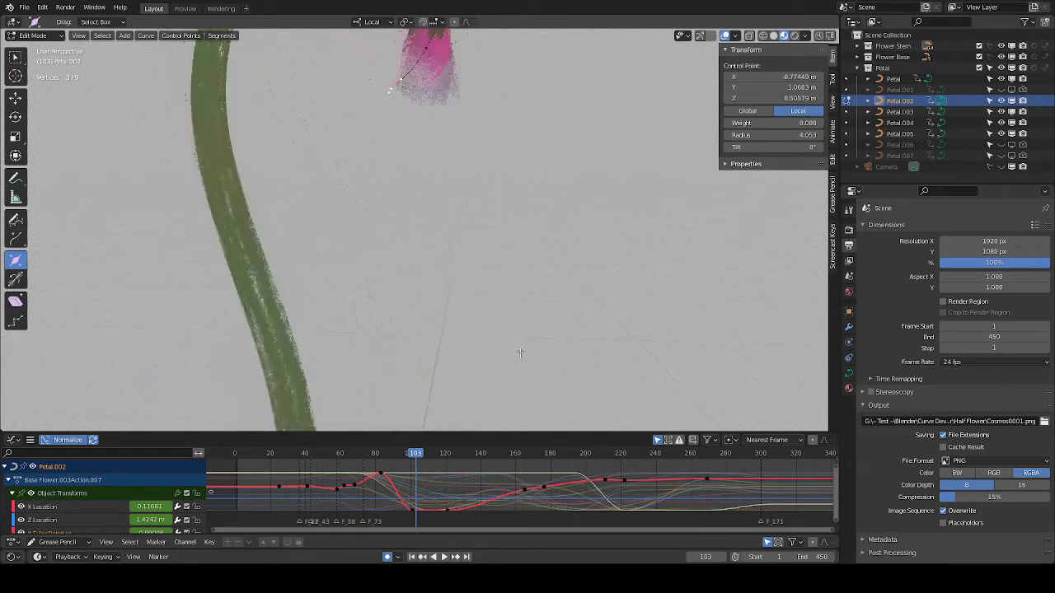
{"action": "middle_click_drag", "start_coordinate": [530, 164], "coordinate": [616, 317], "text": "shift"}
{"action": "scroll", "coordinate": [616, 316], "scroll_direction": "down", "scroll_amount": 3}
{"action": "middle_click_drag", "start_coordinate": [512, 405], "coordinate": [346, 379], "text": "shift"}
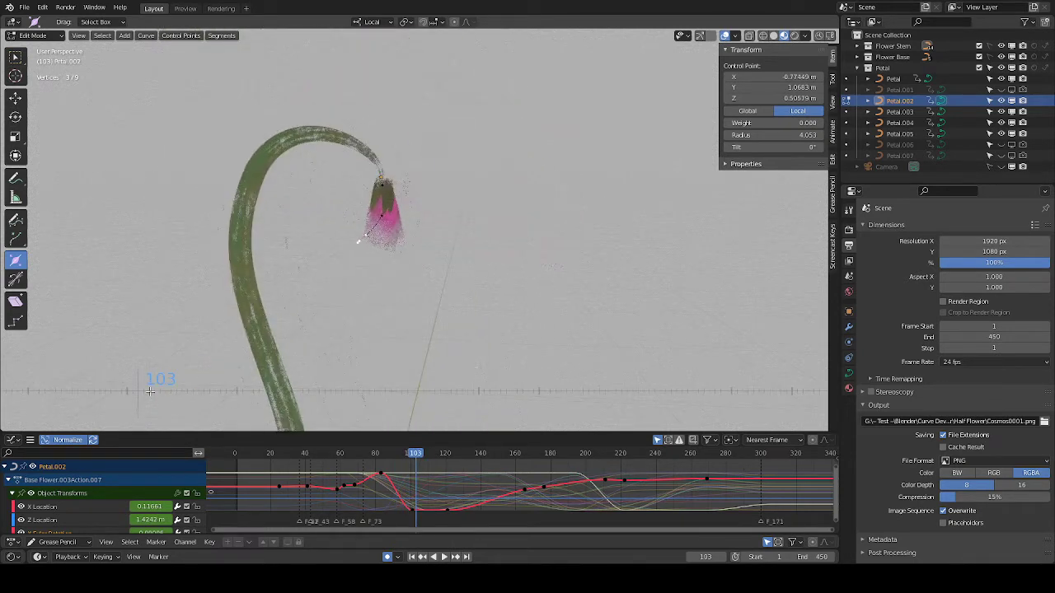
{"action": "middle_click_drag", "start_coordinate": [150, 392], "coordinate": [165, 390], "text": "alt"}
Maximize the 3D viewport and scrub the animation forward until the petals are spread open
{"action": "key", "text": "ctrl+space"}
{"action": "scroll", "coordinate": [688, 337], "scroll_direction": "down", "scroll_amount": 1}
{"action": "middle_click_drag", "start_coordinate": [152, 471], "coordinate": [179, 479], "text": "alt"}
{"action": "left_click_drag", "start_coordinate": [112, 486], "coordinate": [221, 450]}
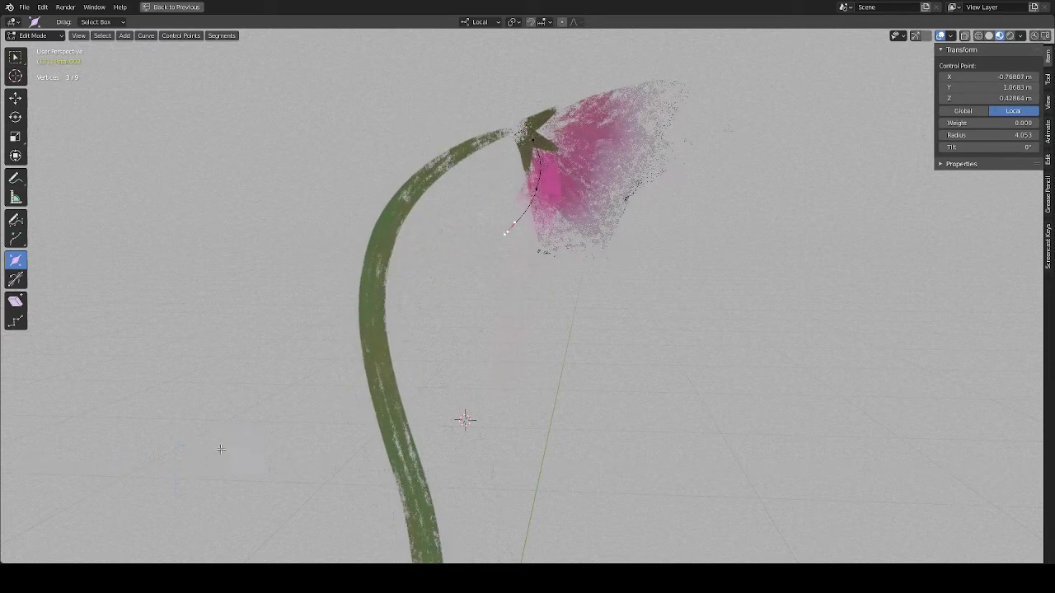
Return to Object Mode, select all five visible petals, and open them together in Edit Mode
{"action": "left_click", "coordinate": [604, 214]}
{"action": "key", "text": "Tab"}
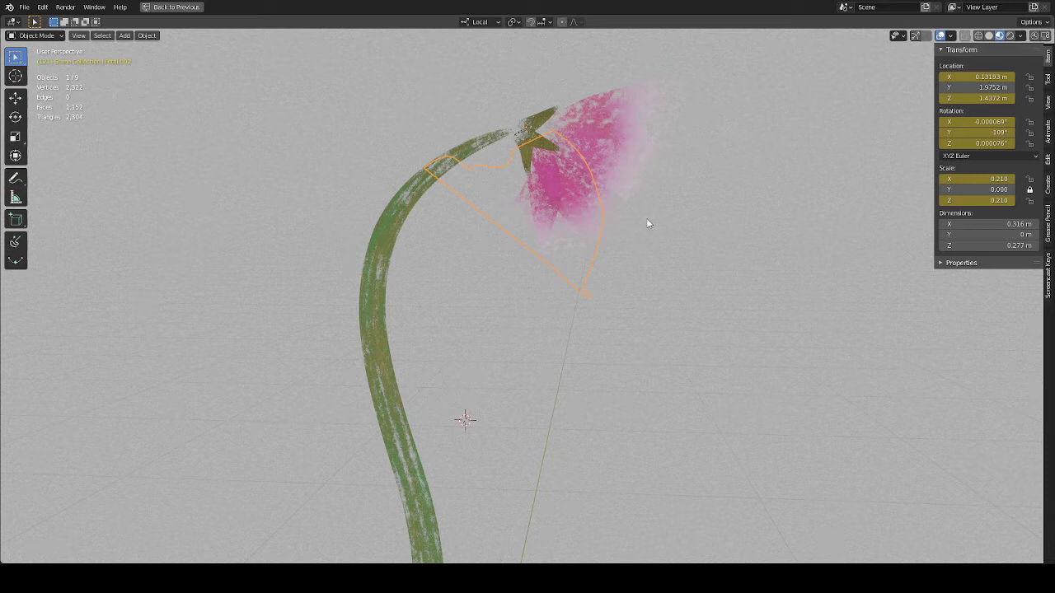
{"action": "left_click", "coordinate": [635, 101]}
{"action": "left_click", "coordinate": [613, 157], "text": "shift"}
{"action": "left_click", "coordinate": [577, 208], "text": "shift"}
{"action": "left_click", "coordinate": [569, 211], "text": "shift"}
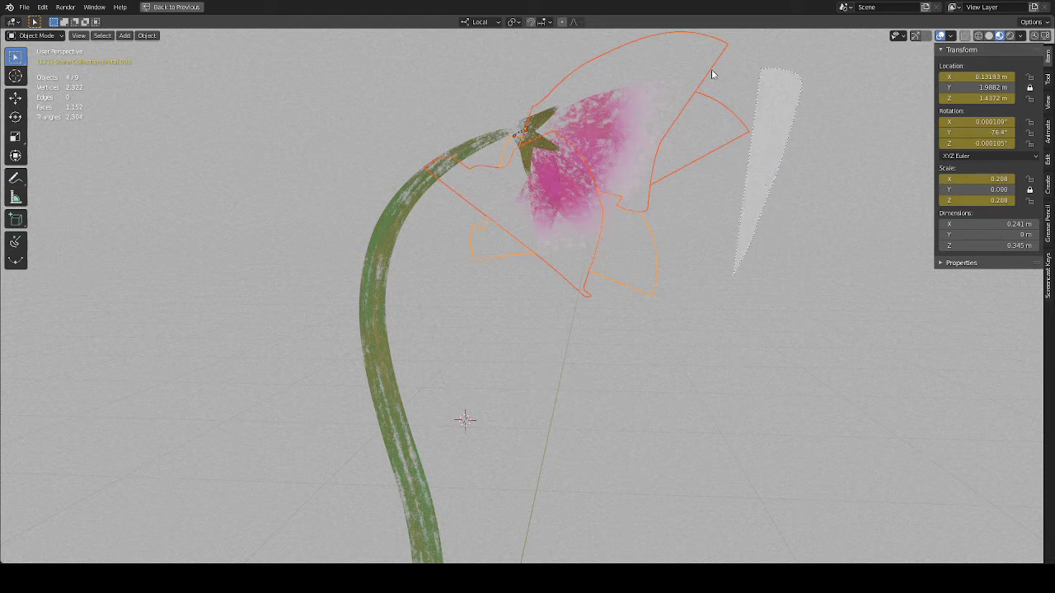
{"action": "left_click", "coordinate": [591, 285], "text": "shift"}
{"action": "key", "text": "ctrl+Tab"}
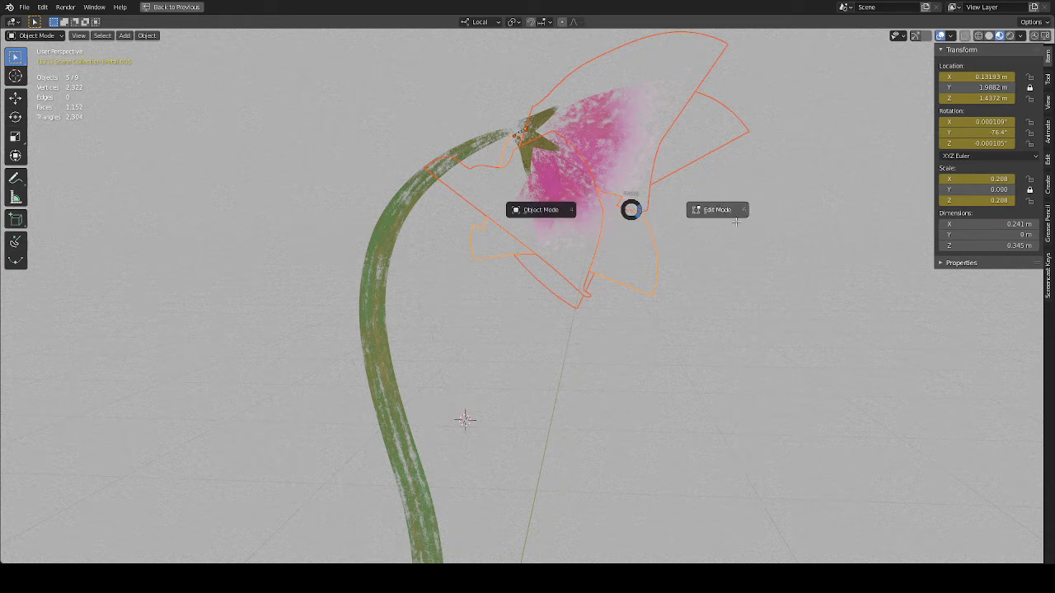
{"action": "left_click", "coordinate": [706, 216]}
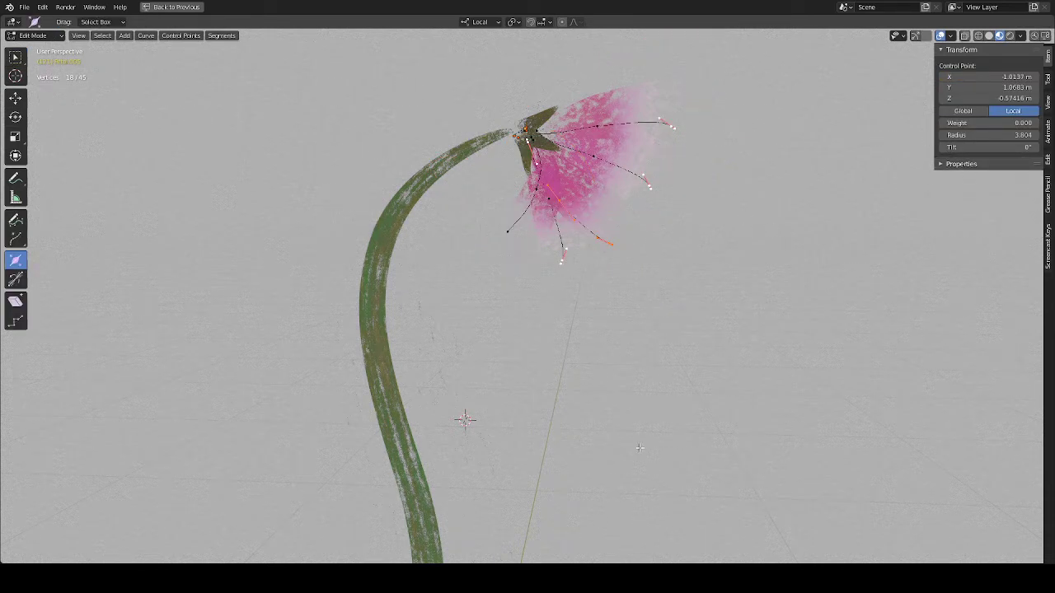
Scrub the animation forward and back to frame 119 to examine how the five petals' control points move
{"action": "middle_click_drag", "start_coordinate": [36, 507], "coordinate": [102, 452], "text": "alt"}
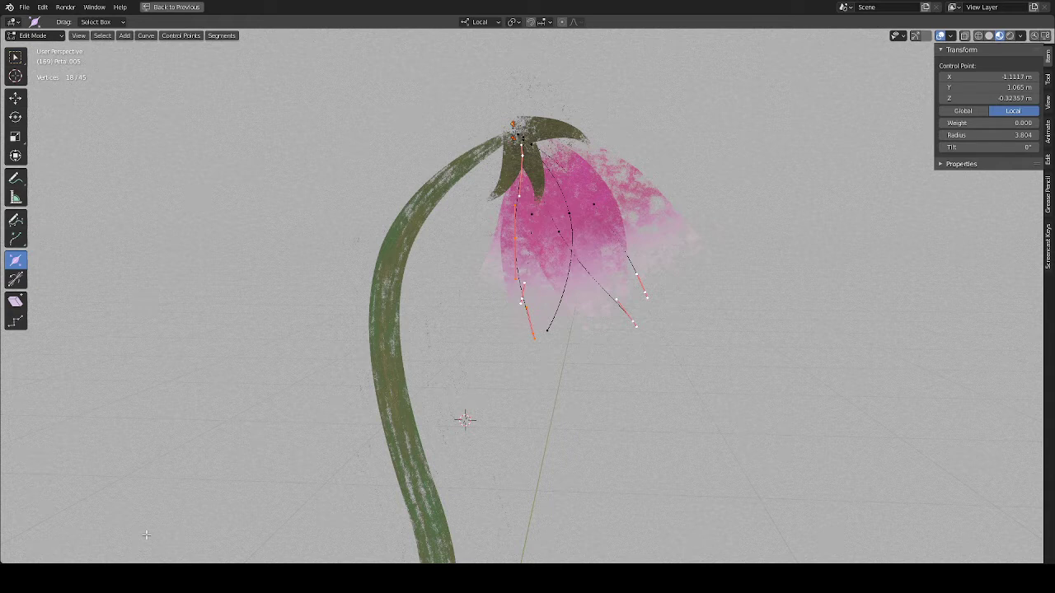
{"action": "middle_click_drag", "start_coordinate": [645, 462], "coordinate": [460, 425], "text": "alt"}
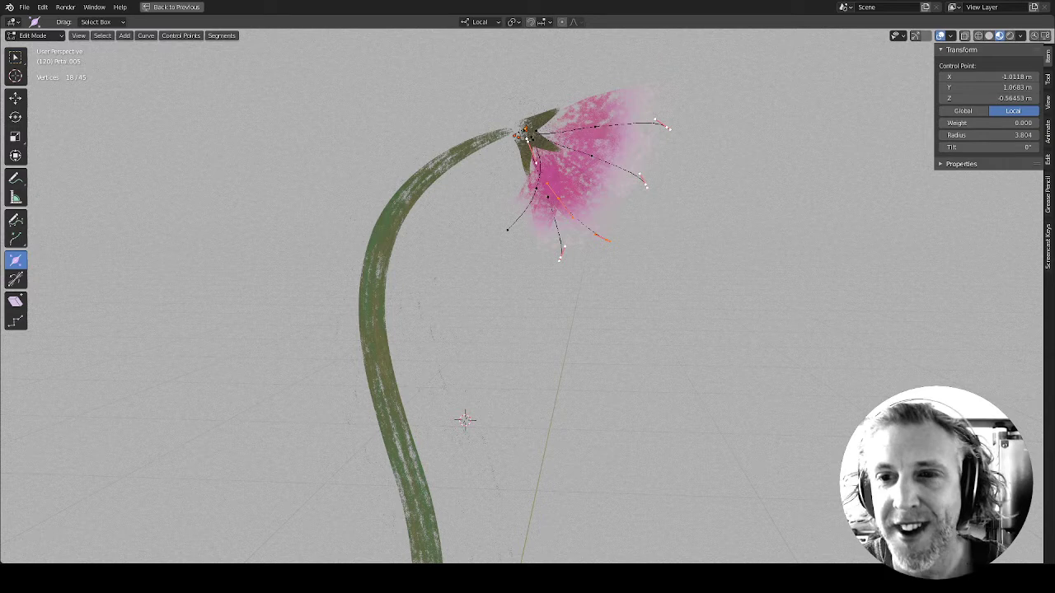
{"action": "mouse_move", "coordinate": [620, 392]}
{"action": "middle_mouse_down", "text": "alt"}
{"action": "mouse_move", "coordinate": [327, 412]}
{"action": "mouse_move", "coordinate": [569, 422]}
{"action": "mouse_move", "coordinate": [627, 396]}
{"action": "middle_mouse_up", "text": "alt"}
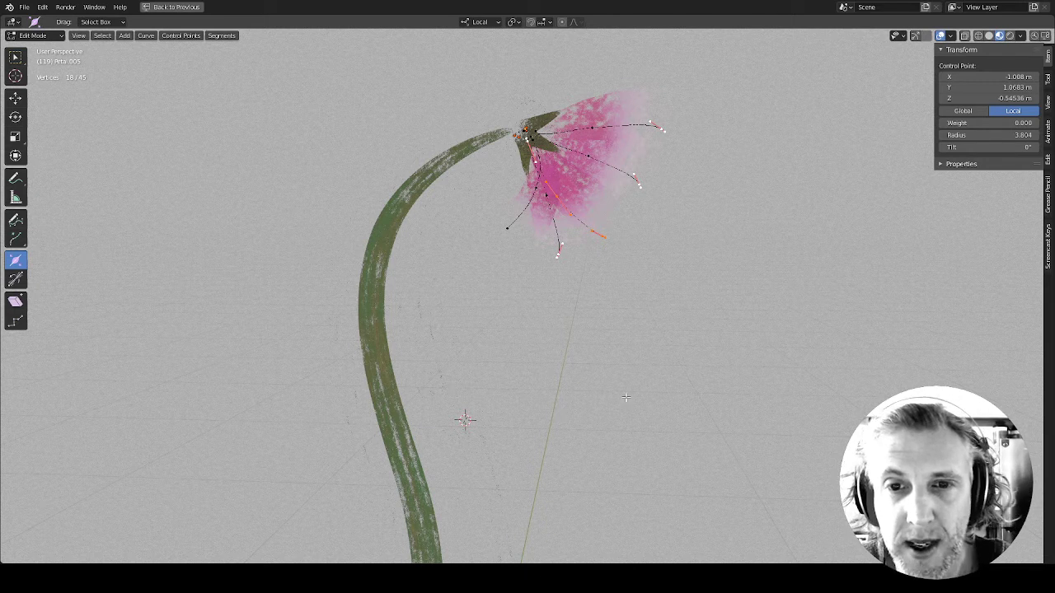
Restore the full layout, enable Screencast Keys and collapse its settings
{"action": "key", "text": "ctrl+space"}
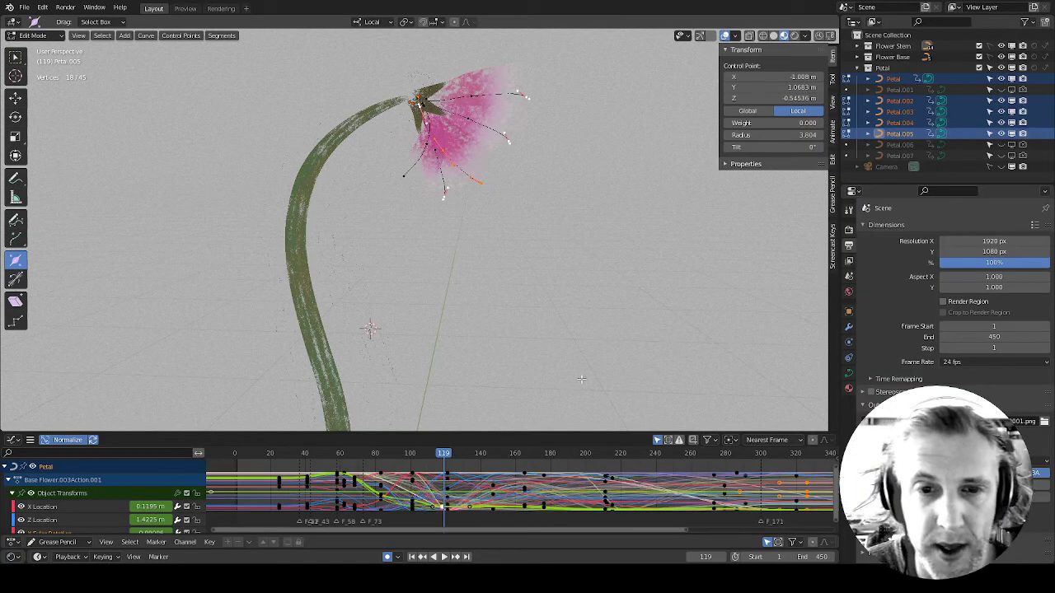
{"action": "left_click", "coordinate": [832, 246]}
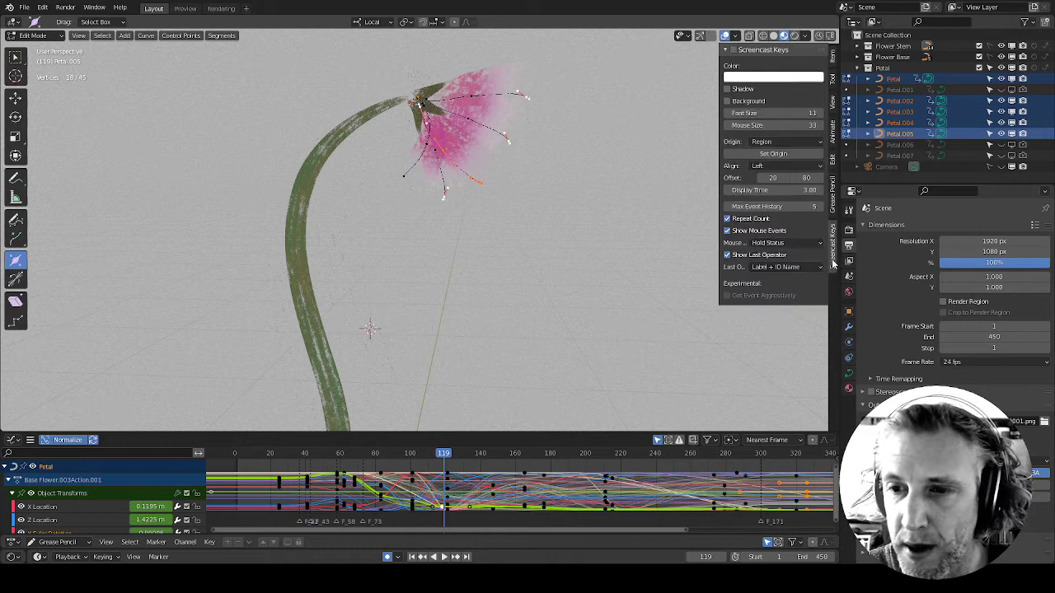
{"action": "left_click", "coordinate": [734, 49]}
{"action": "left_click", "coordinate": [727, 50]}
{"action": "mouse_move", "coordinate": [611, 370]}
{"action": "middle_mouse_down", "text": "alt"}
{"action": "mouse_move", "coordinate": [626, 349]}
{"action": "mouse_move", "coordinate": [612, 372]}
{"action": "middle_mouse_up", "text": "alt"}
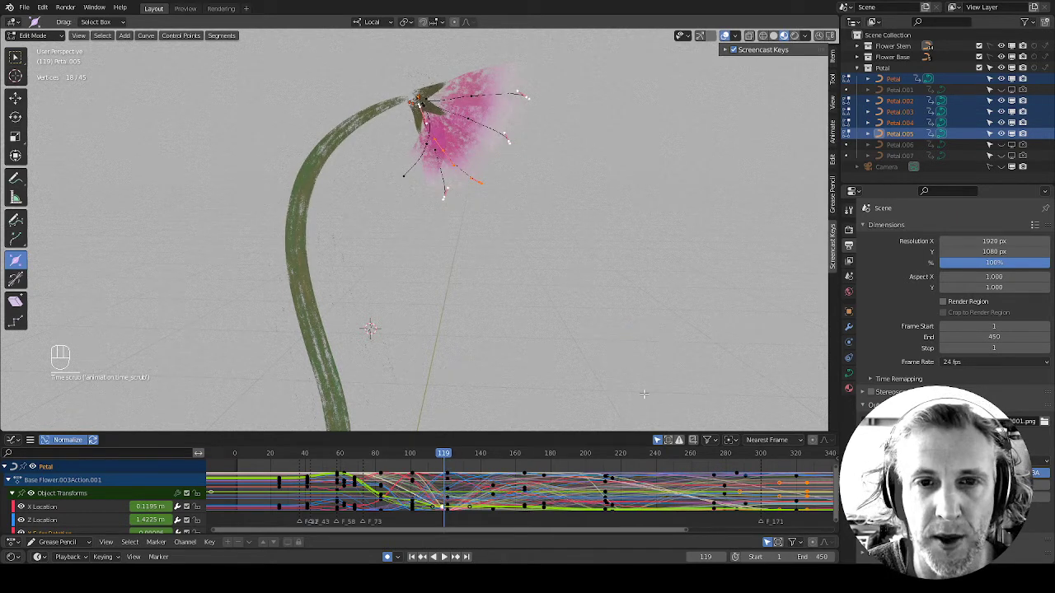
Scrub to frame 109 and enlarge the Graph Editor to examine the combined keyframe curves of the five petals
{"action": "key", "text": "ctrl+space"}
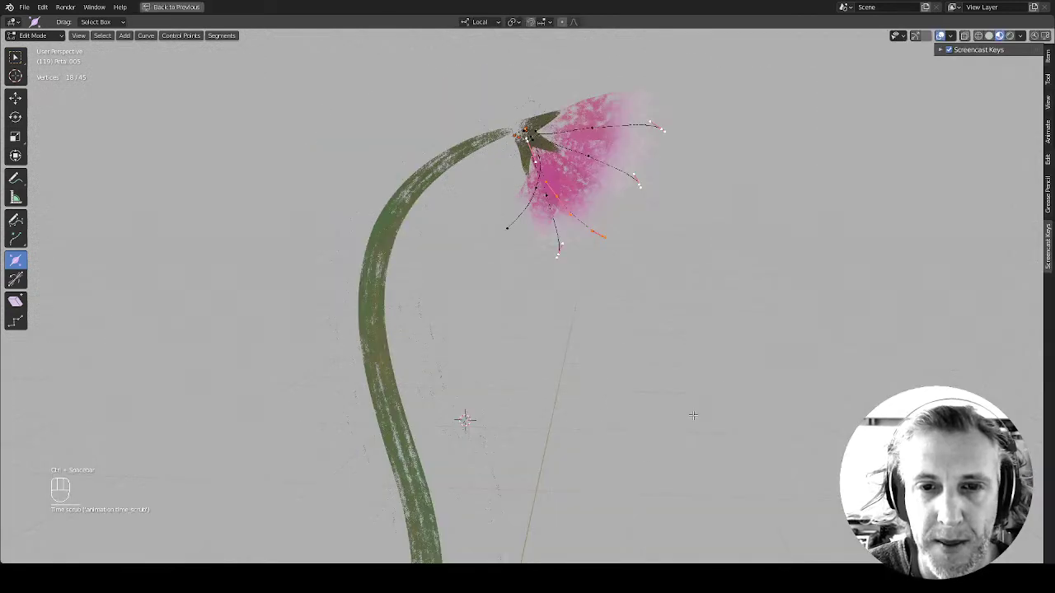
{"action": "middle_click_drag", "start_coordinate": [665, 432], "coordinate": [565, 448], "text": "alt"}
{"action": "key", "text": "ctrl+space"}
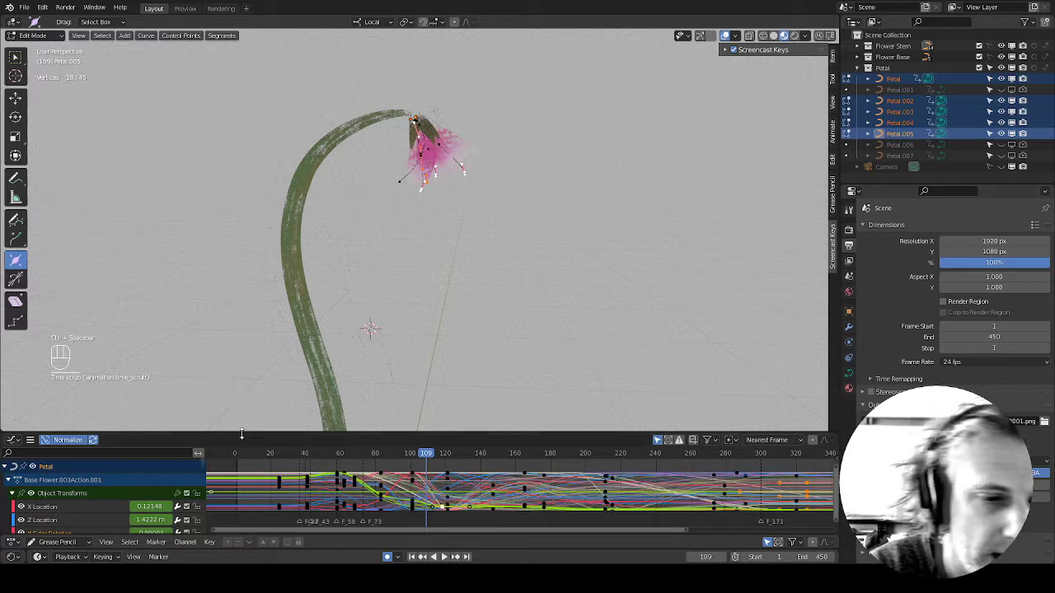
{"action": "left_click_drag", "start_coordinate": [263, 433], "coordinate": [263, 260]}
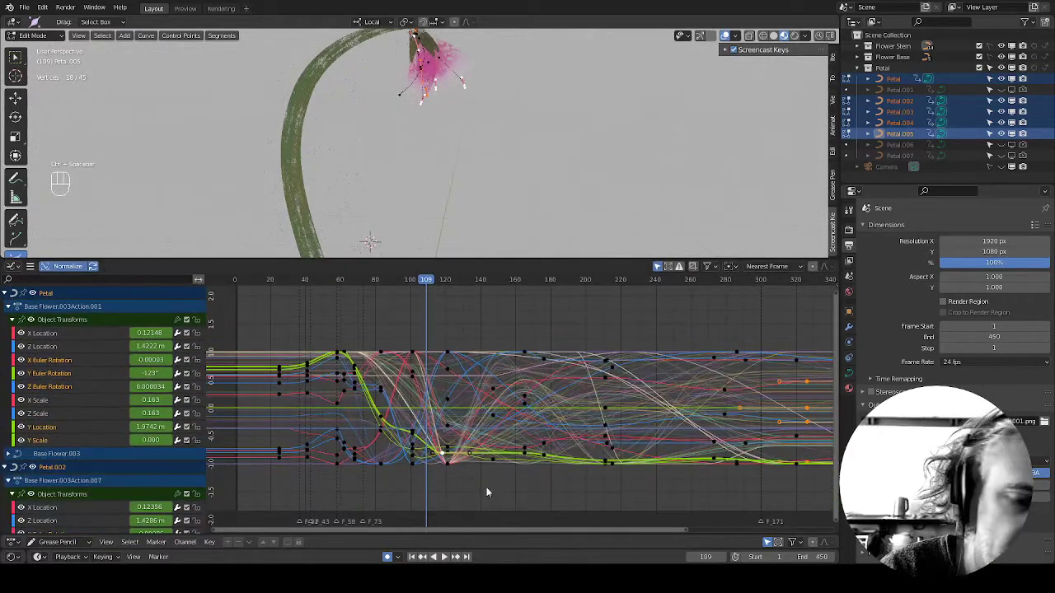
{"action": "scroll", "coordinate": [532, 429], "scroll_direction": "down", "scroll_amount": 1}
{"action": "middle_click_drag", "start_coordinate": [531, 430], "coordinate": [585, 456]}
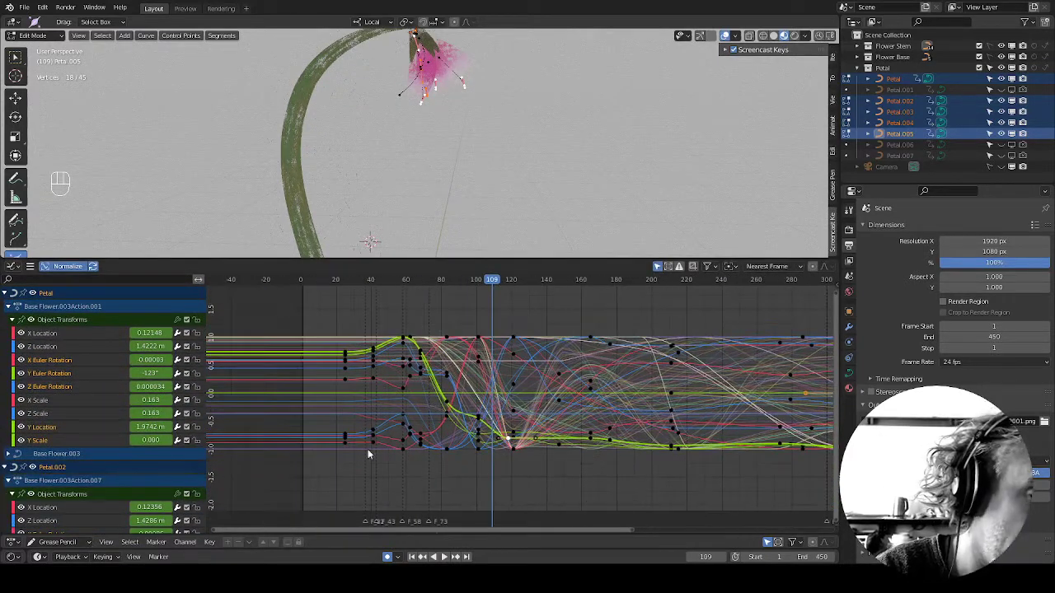
{"action": "scroll", "coordinate": [535, 470], "scroll_direction": "up", "scroll_amount": 1}
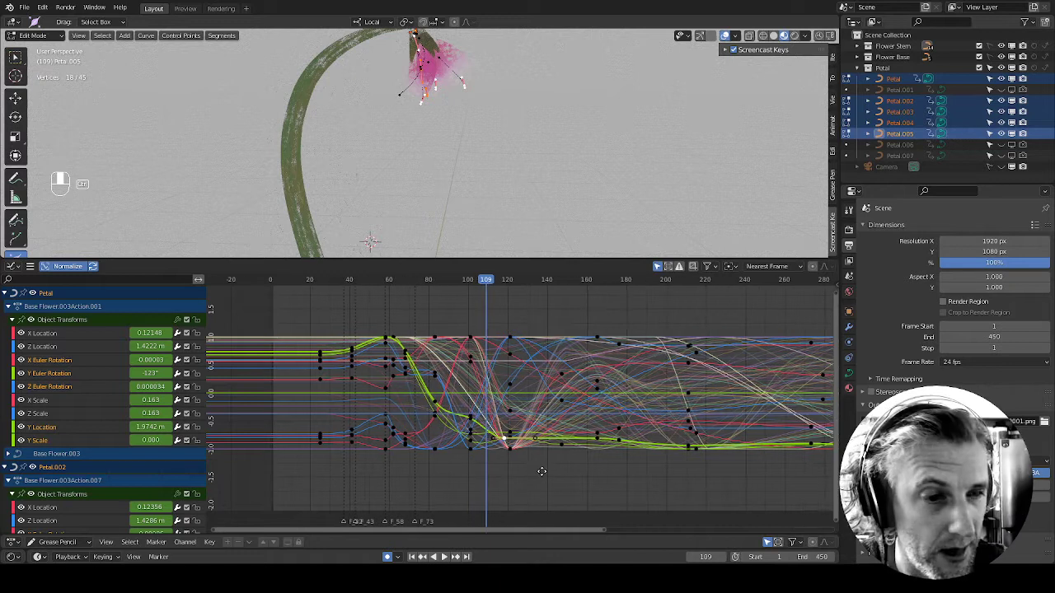
{"action": "middle_click_drag", "start_coordinate": [607, 471], "coordinate": [544, 478]}
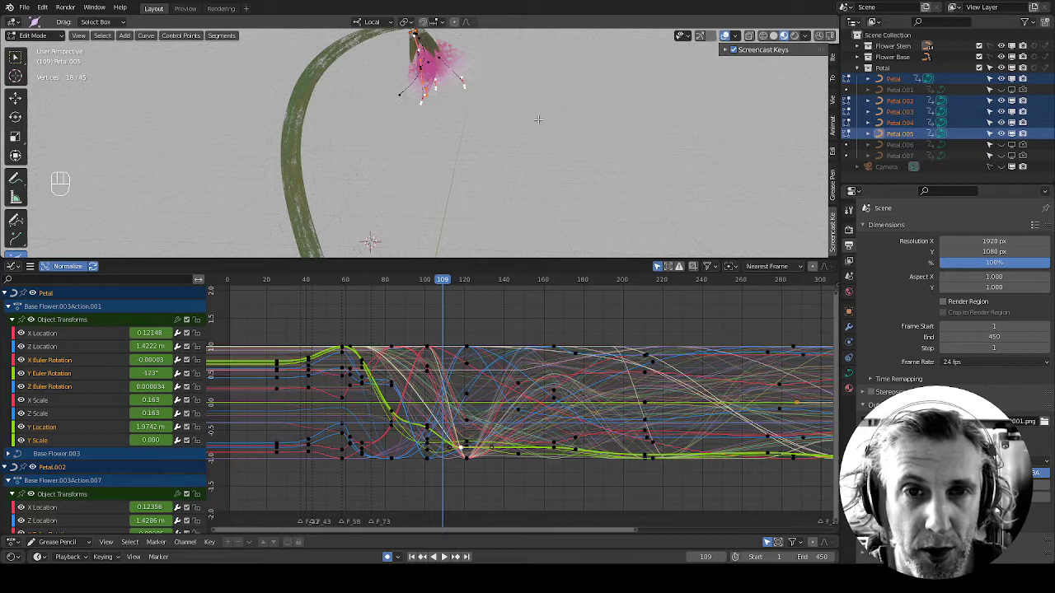
Check the Lock Object Modes option, then return to Object Mode with only Petal.004 selected
{"action": "left_click", "coordinate": [42, 8]}
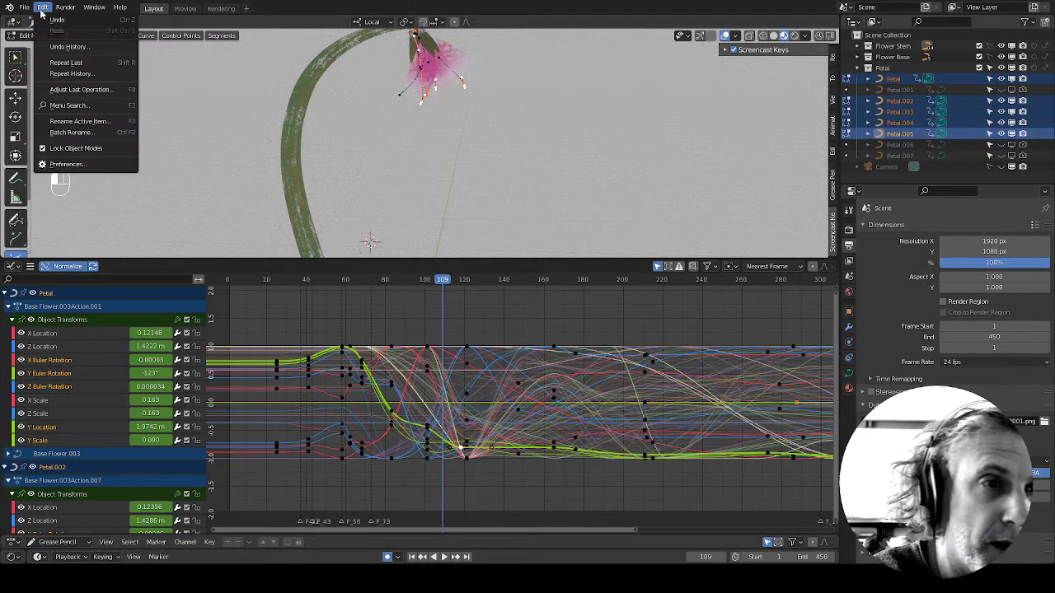
{"action": "left_click", "coordinate": [107, 149]}
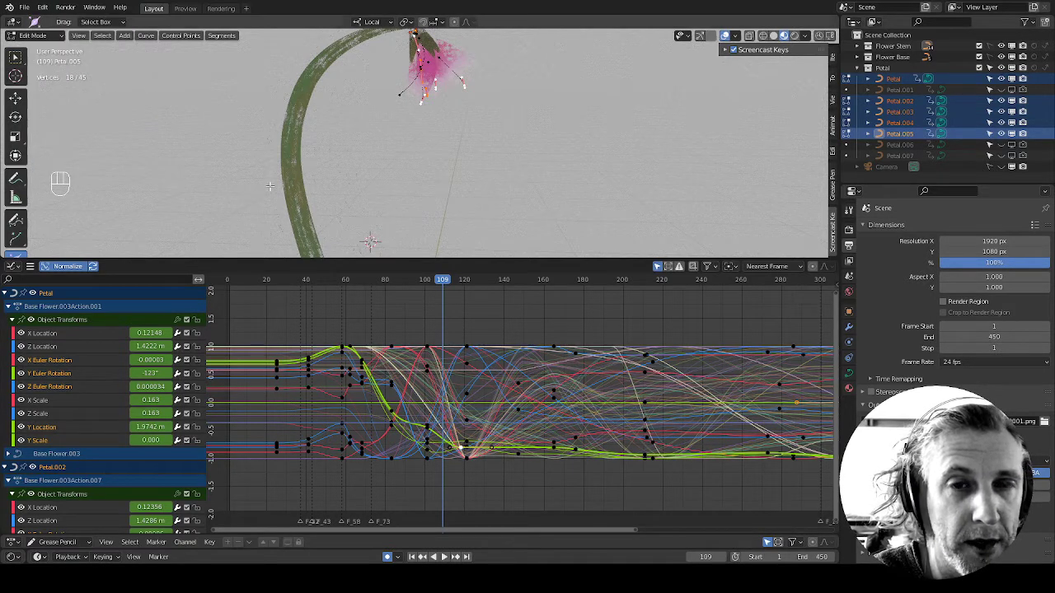
{"action": "key", "text": "Tab"}
{"action": "middle_click_drag", "start_coordinate": [565, 113], "coordinate": [564, 186]}
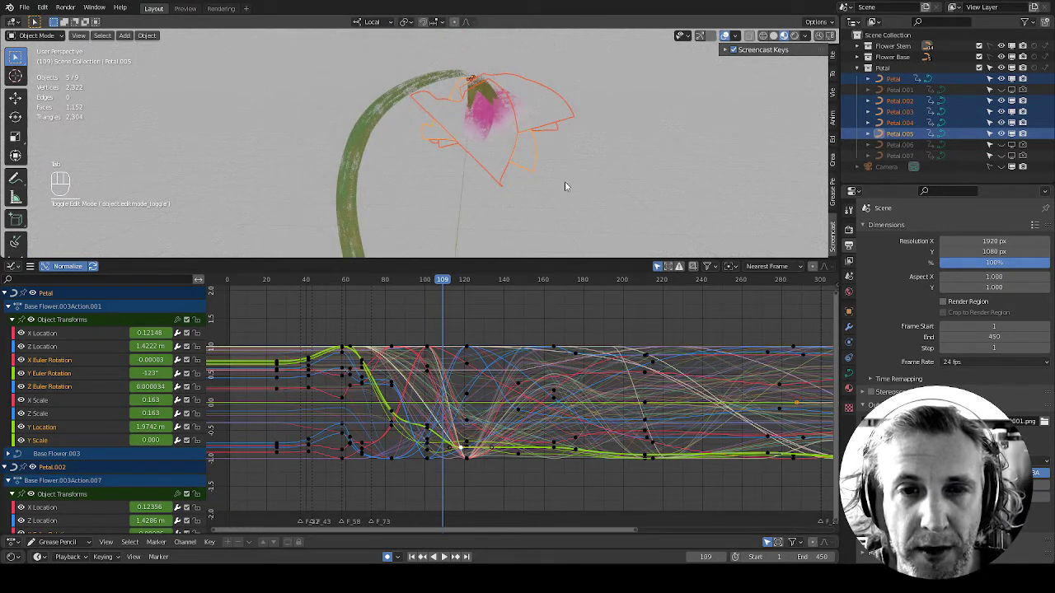
{"action": "left_click", "coordinate": [500, 160]}
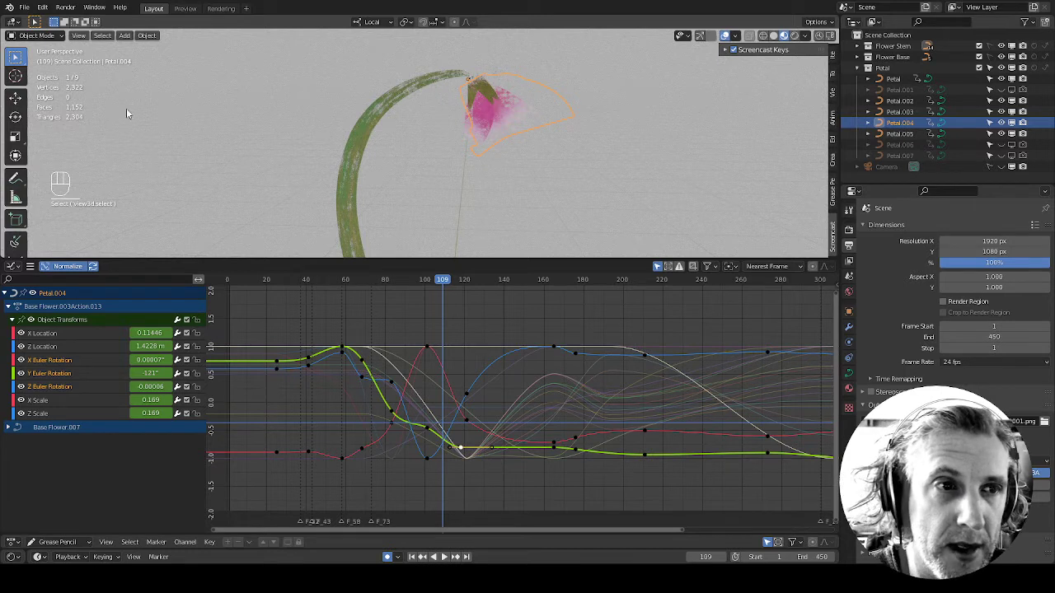
Examine the Lock Object Modes option that restricts selection to the current mode
{"action": "left_click", "coordinate": [42, 8]}
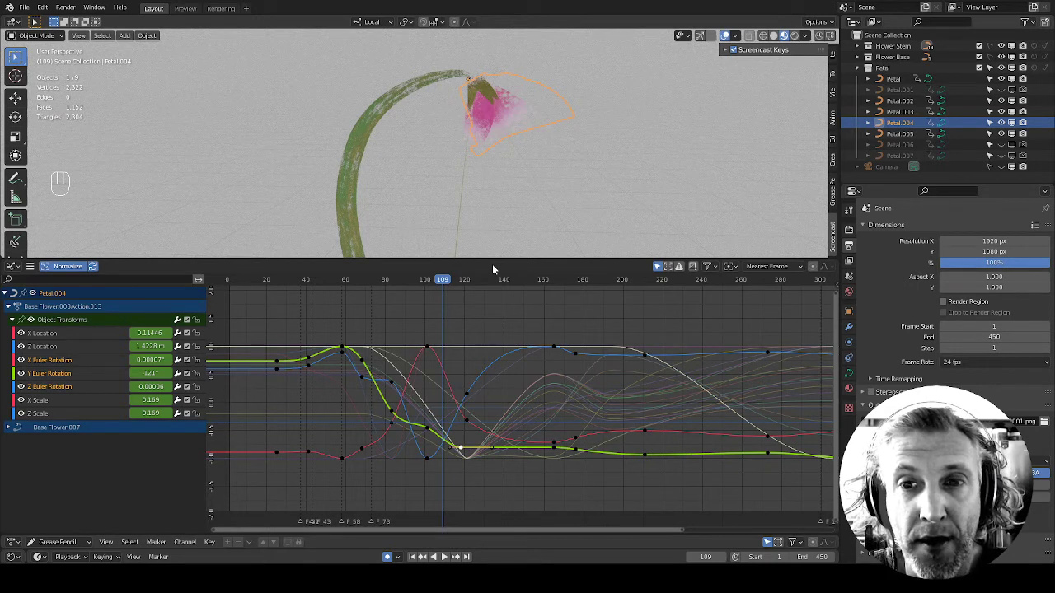
{"action": "left_click", "coordinate": [42, 8]}
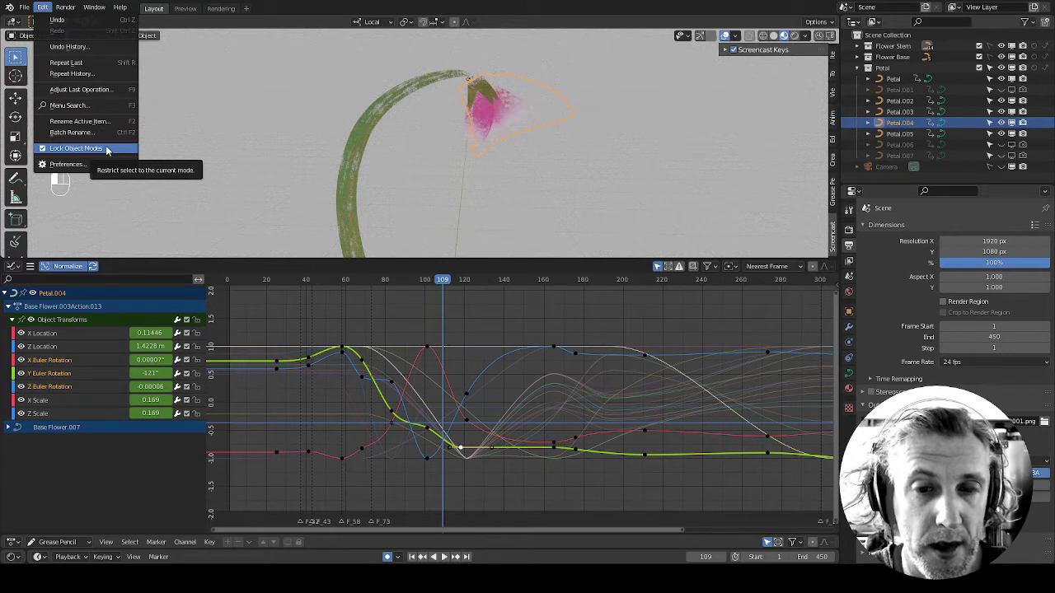
{"action": "left_click", "coordinate": [107, 151]}
{"action": "left_click", "coordinate": [42, 7]}
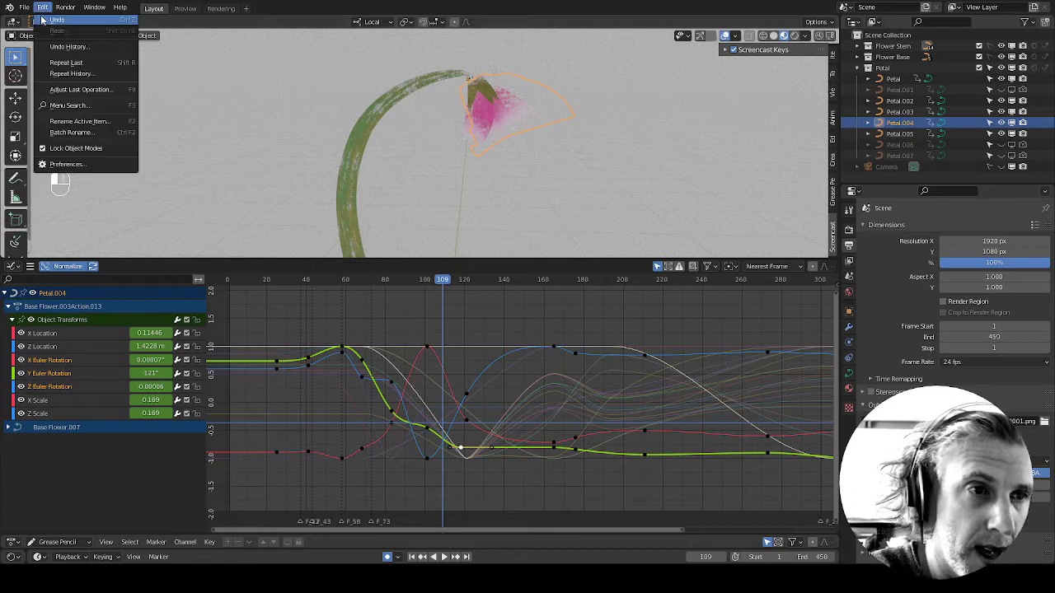
{"action": "left_click", "coordinate": [105, 149]}
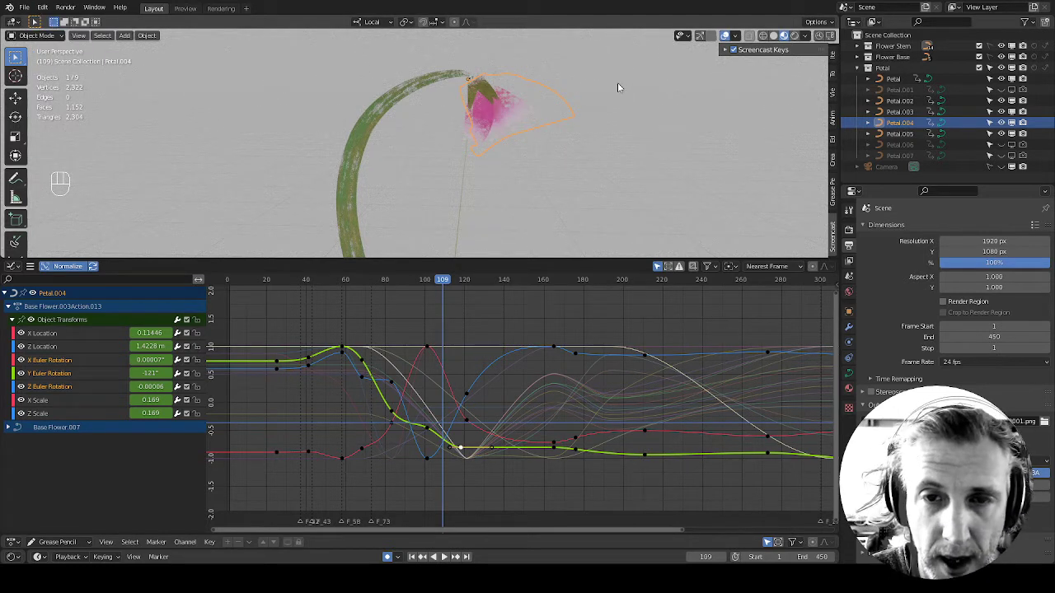
Clear the single-petal selection and box-select all five visible petals in the 3D viewport
{"action": "left_click", "coordinate": [586, 144]}
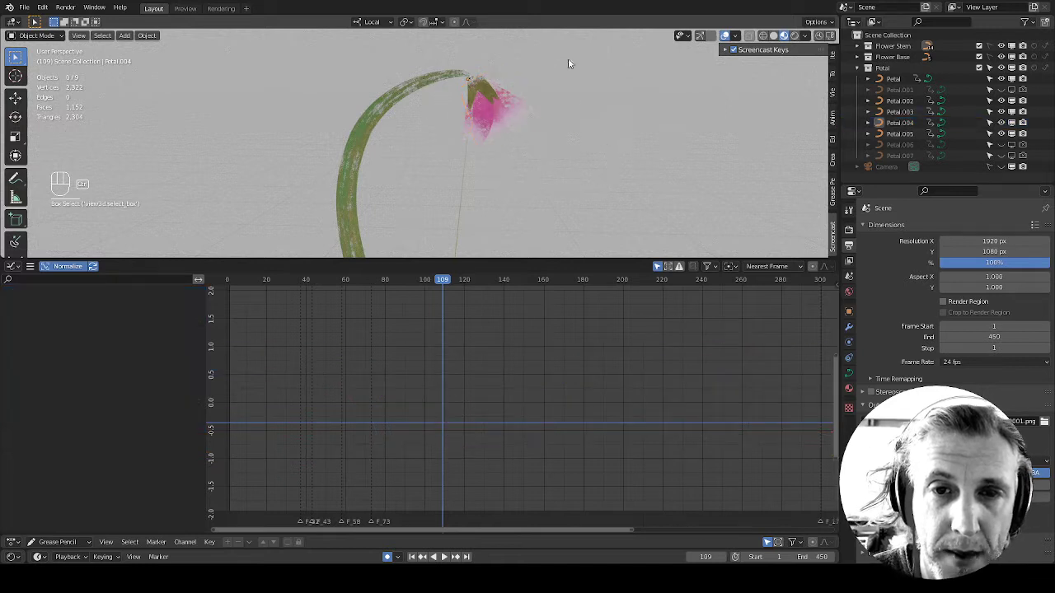
{"action": "left_click", "coordinate": [485, 124]}
{"action": "left_click", "coordinate": [501, 121], "text": "shift"}
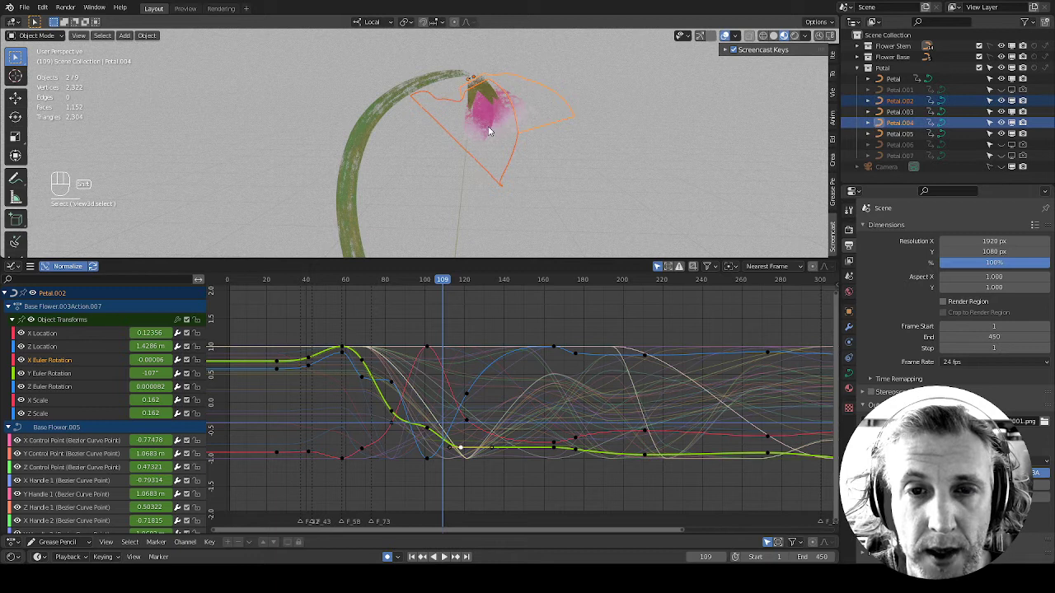
{"action": "left_click", "coordinate": [438, 179]}
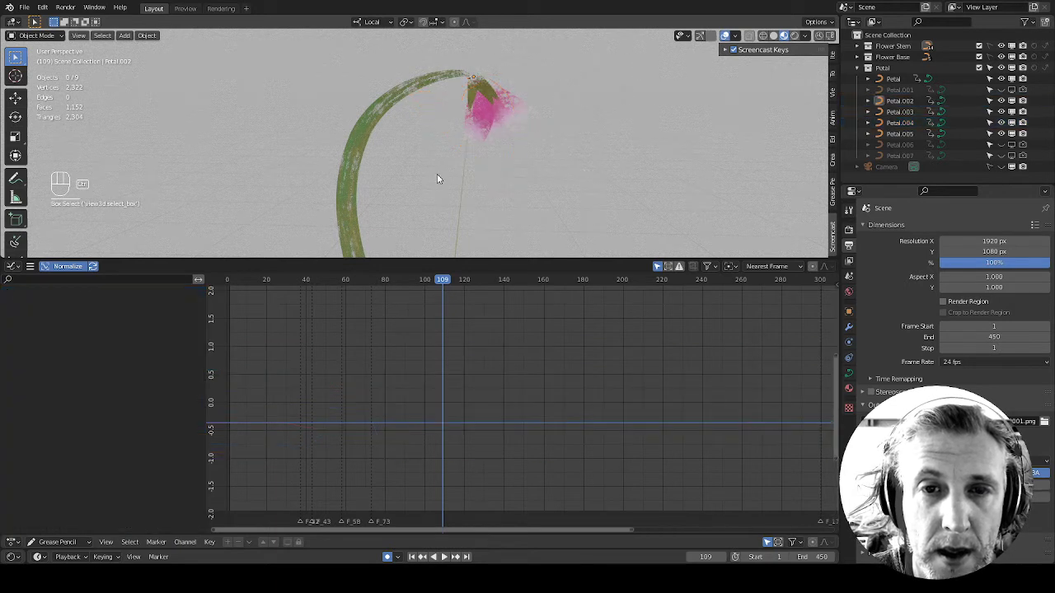
{"action": "left_click_drag", "start_coordinate": [619, 55], "coordinate": [413, 201]}
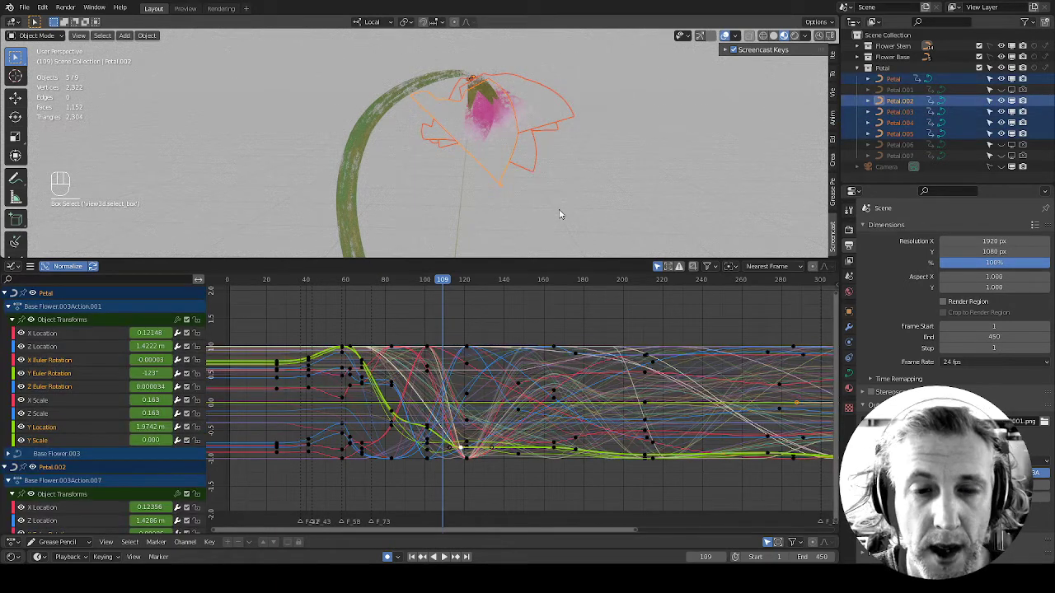
Maximize the Graph Editor, expand Base Flower.008 under Petal.005 and examine the selected petals' animation channels
{"action": "scroll", "coordinate": [163, 442], "scroll_direction": "down", "scroll_amount": 4}
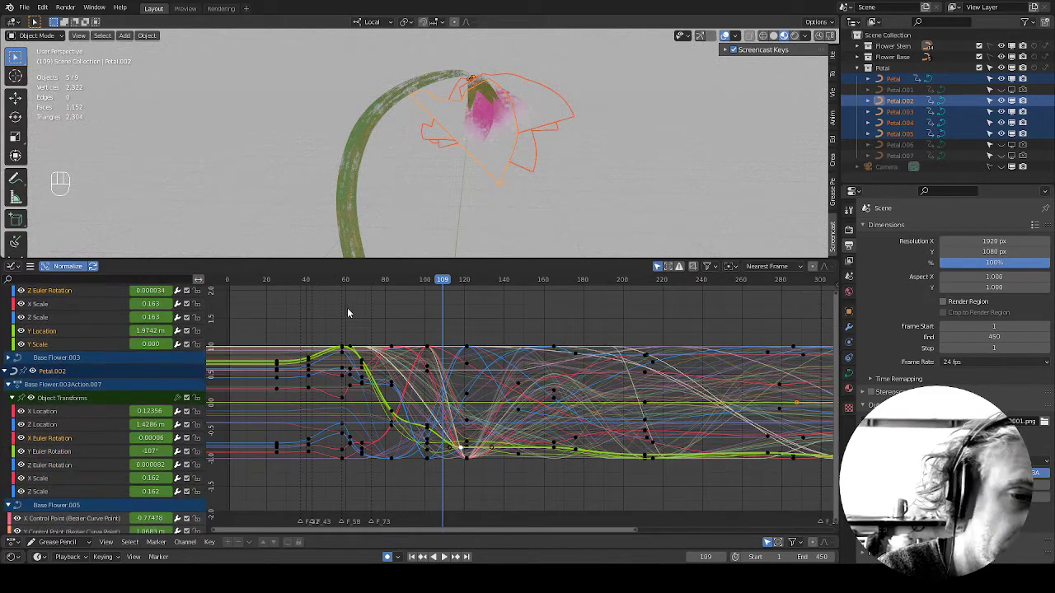
{"action": "key", "text": "ctrl+space"}
{"action": "middle_click_drag", "start_coordinate": [301, 441], "coordinate": [299, 376]}
{"action": "middle_click_drag", "start_coordinate": [111, 474], "coordinate": [113, 412]}
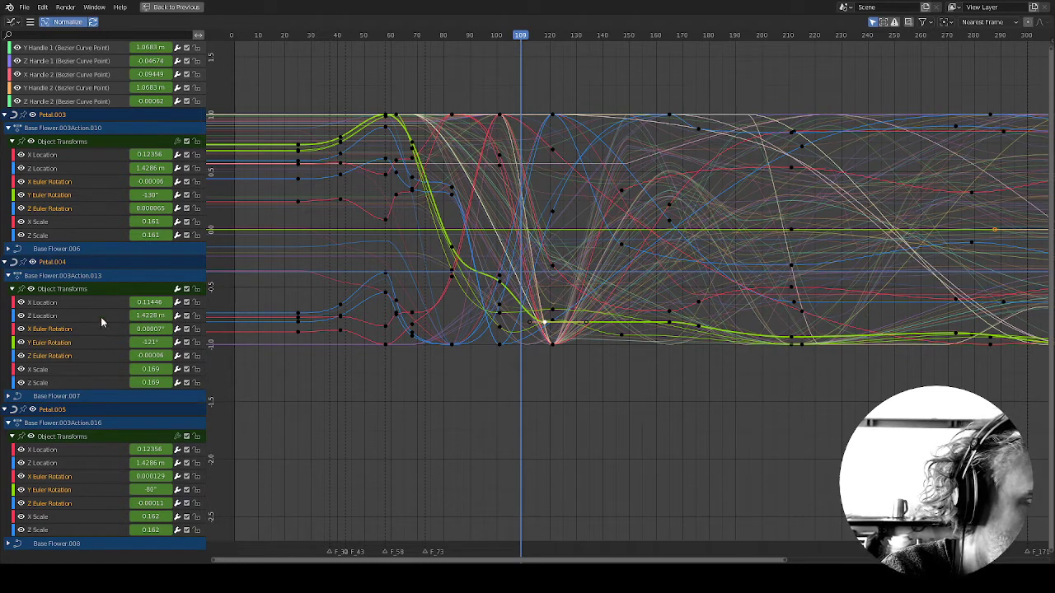
{"action": "left_click", "coordinate": [8, 544]}
{"action": "scroll", "coordinate": [104, 480], "scroll_direction": "down", "scroll_amount": 10}
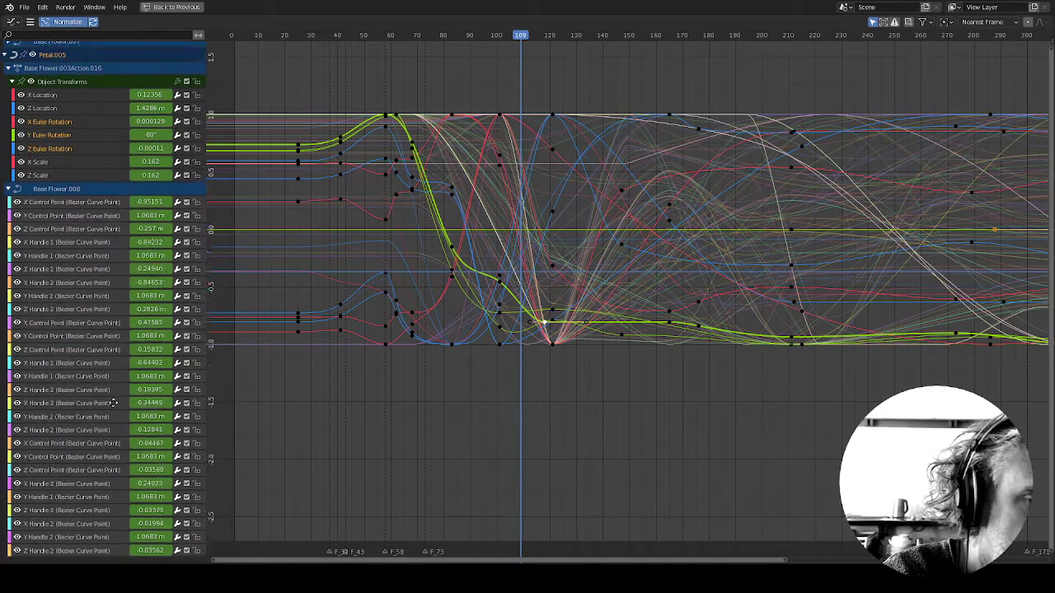
{"action": "scroll", "coordinate": [124, 214], "scroll_direction": "down", "scroll_amount": 15}
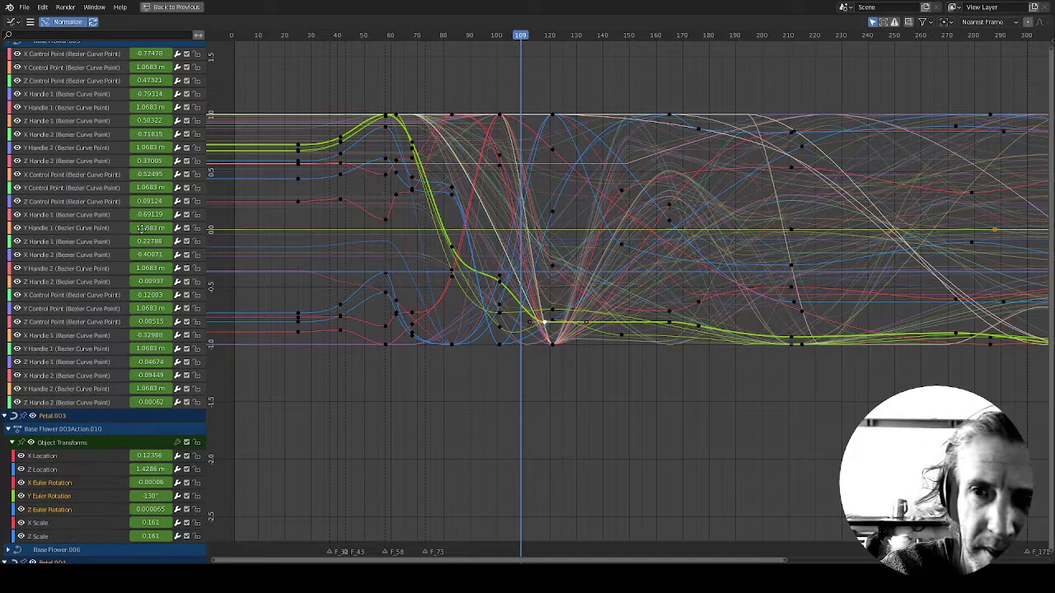
{"action": "scroll", "coordinate": [141, 176], "scroll_direction": "up", "scroll_amount": 3}
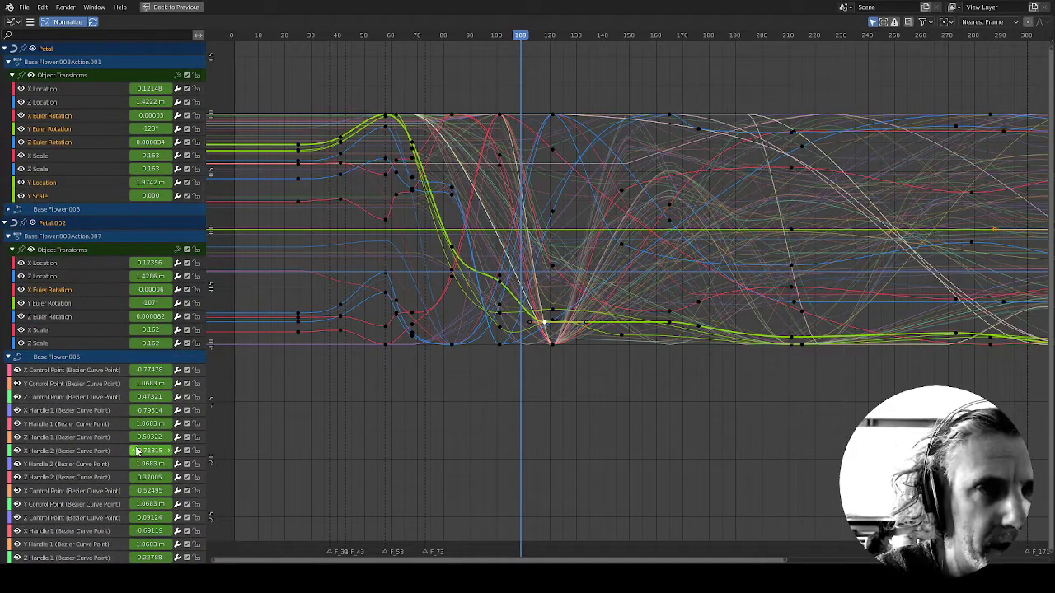
Temporarily show unselected objects' channels in the Graph Editor, examine the full list, and limit it to selected objects again
{"action": "left_click", "coordinate": [872, 22]}
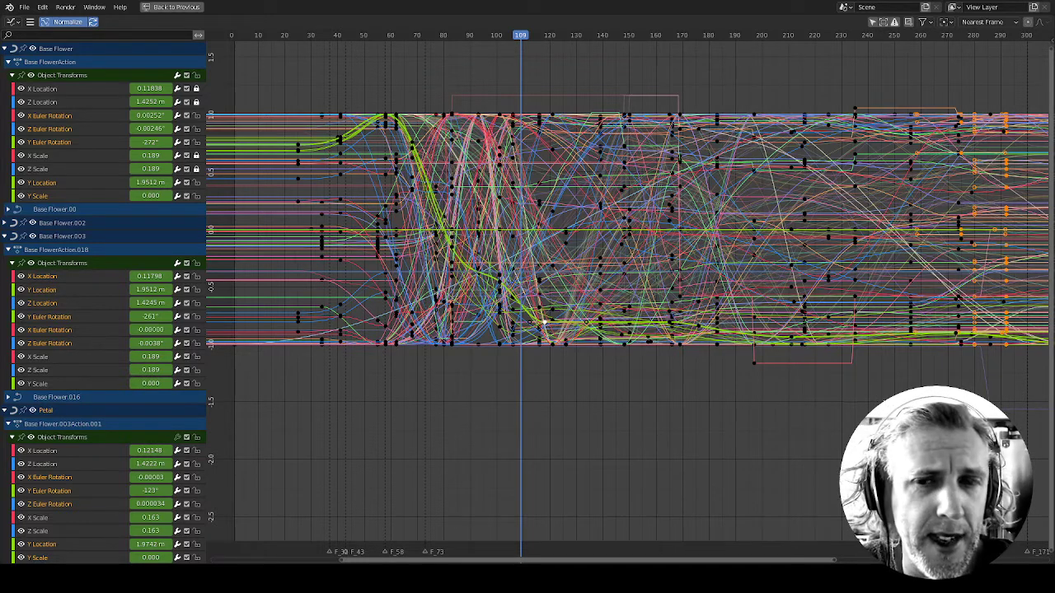
{"action": "scroll", "coordinate": [121, 526], "scroll_direction": "down", "scroll_amount": 15}
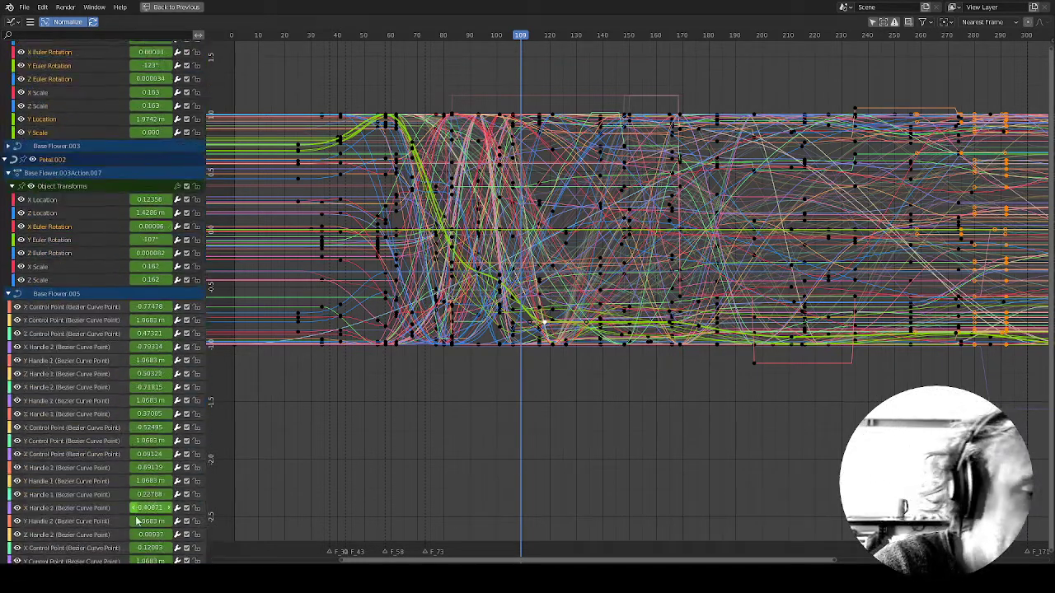
{"action": "scroll", "coordinate": [121, 526], "scroll_direction": "down", "scroll_amount": 20}
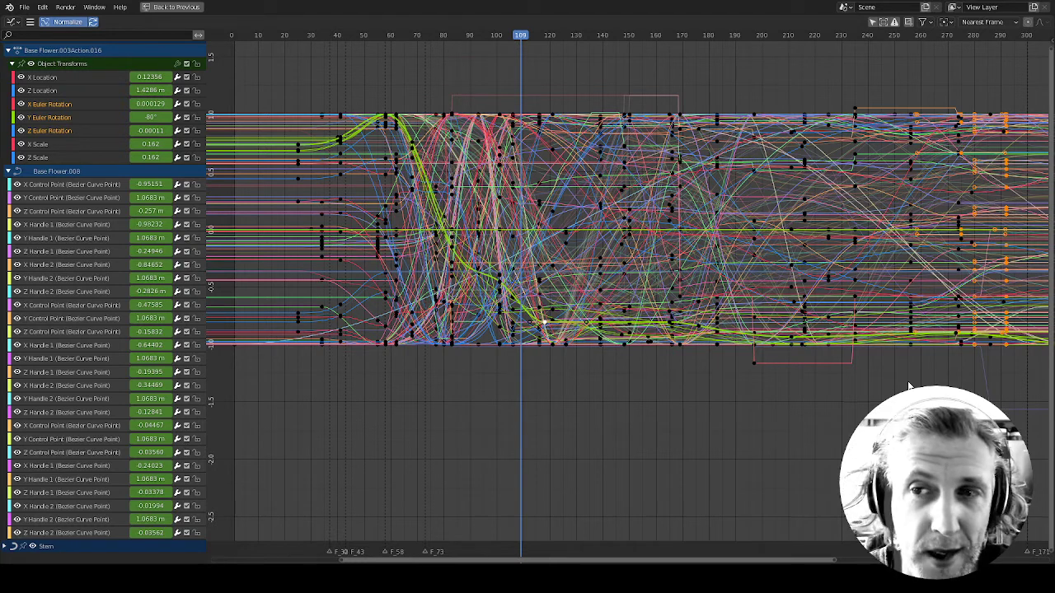
{"action": "left_click", "coordinate": [872, 22]}
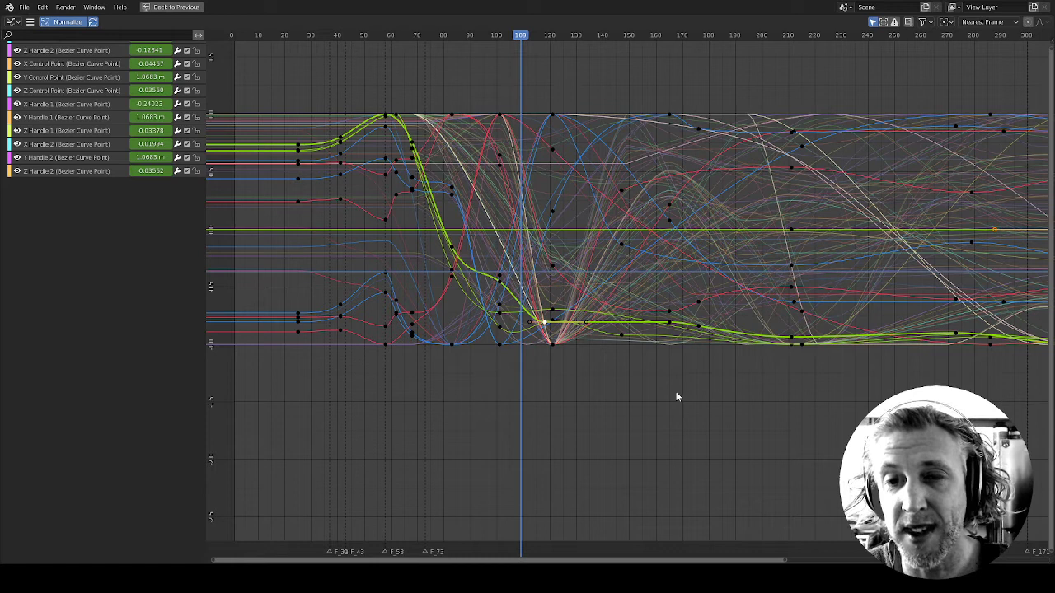
Expand Base Flower.003 under the first petal and examine its control point and handle channels
{"action": "middle_click_drag", "start_coordinate": [708, 214], "coordinate": [679, 262]}
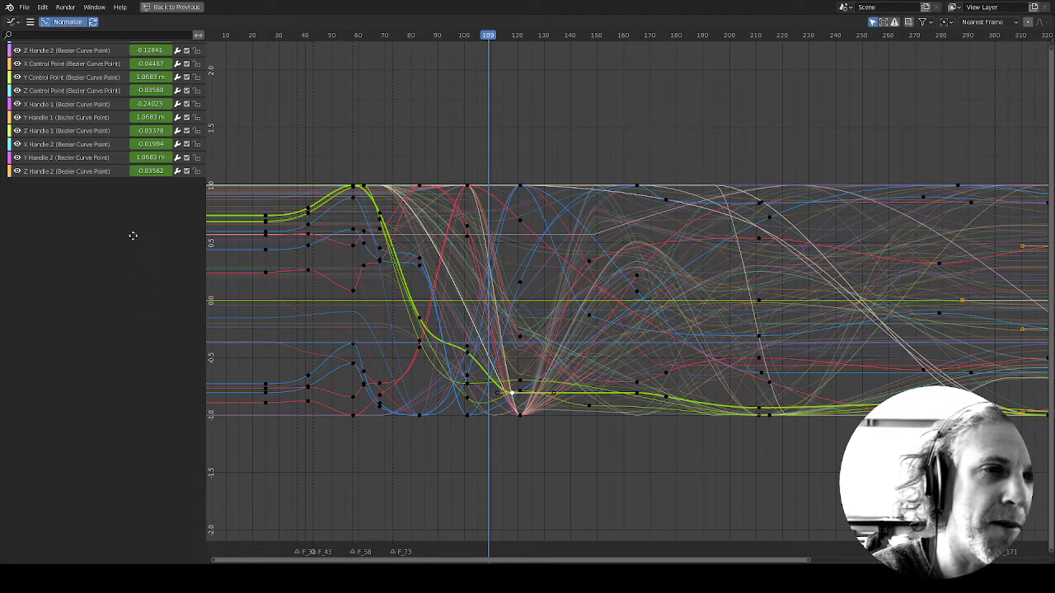
{"action": "middle_click_drag", "start_coordinate": [131, 244], "coordinate": [121, 390]}
{"action": "middle_click_drag", "start_coordinate": [141, 189], "coordinate": [119, 490]}
{"action": "middle_click_drag", "start_coordinate": [147, 147], "coordinate": [145, 494]}
{"action": "middle_click_drag", "start_coordinate": [145, 346], "coordinate": [127, 444]}
{"action": "left_click", "coordinate": [10, 154]}
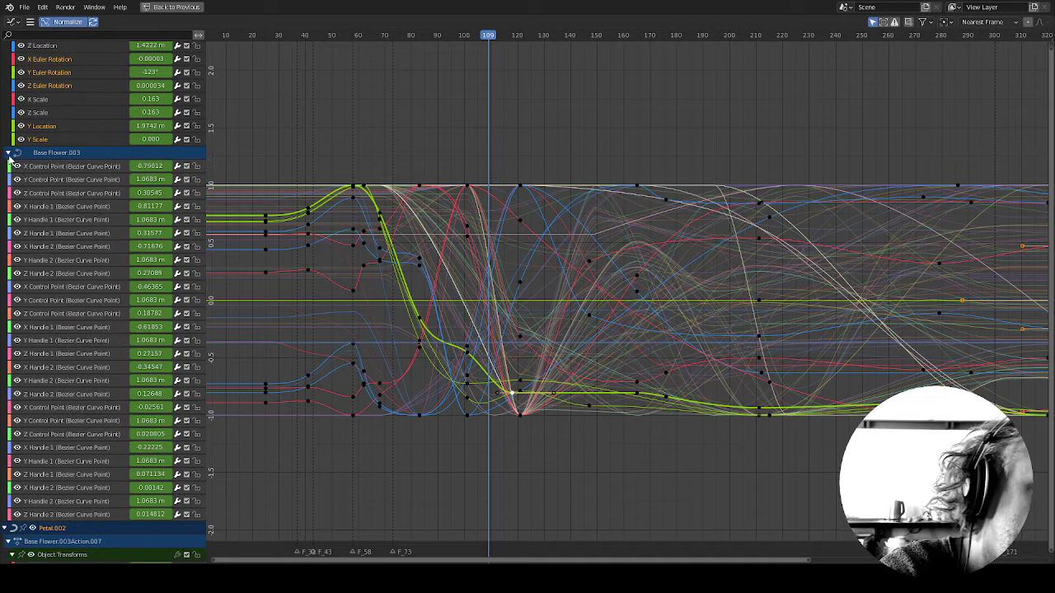
{"action": "middle_click_drag", "start_coordinate": [111, 498], "coordinate": [135, 410]}
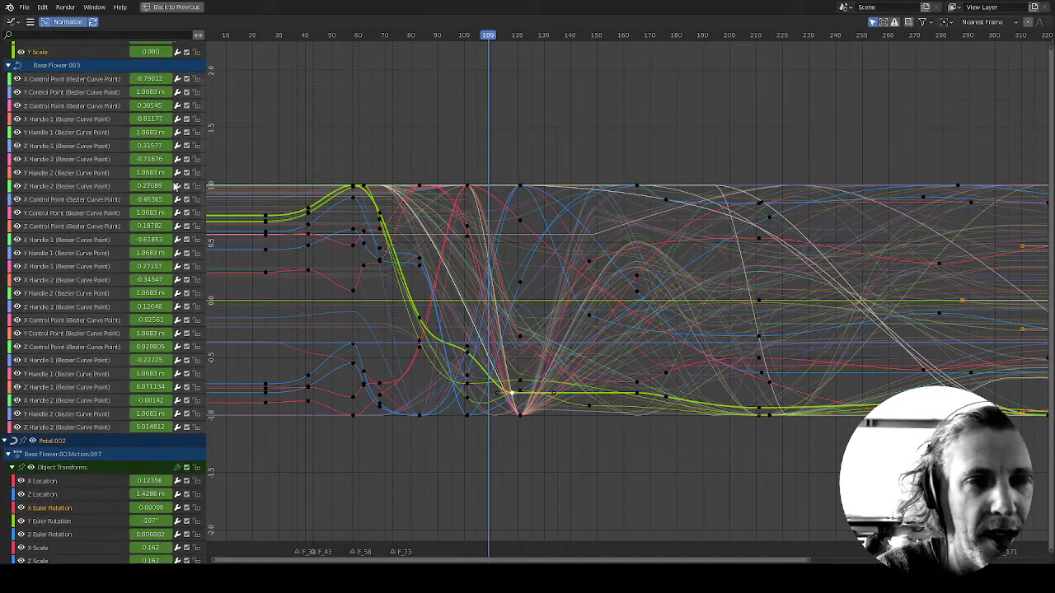
{"action": "middle_click_drag", "start_coordinate": [176, 187], "coordinate": [156, 332]}
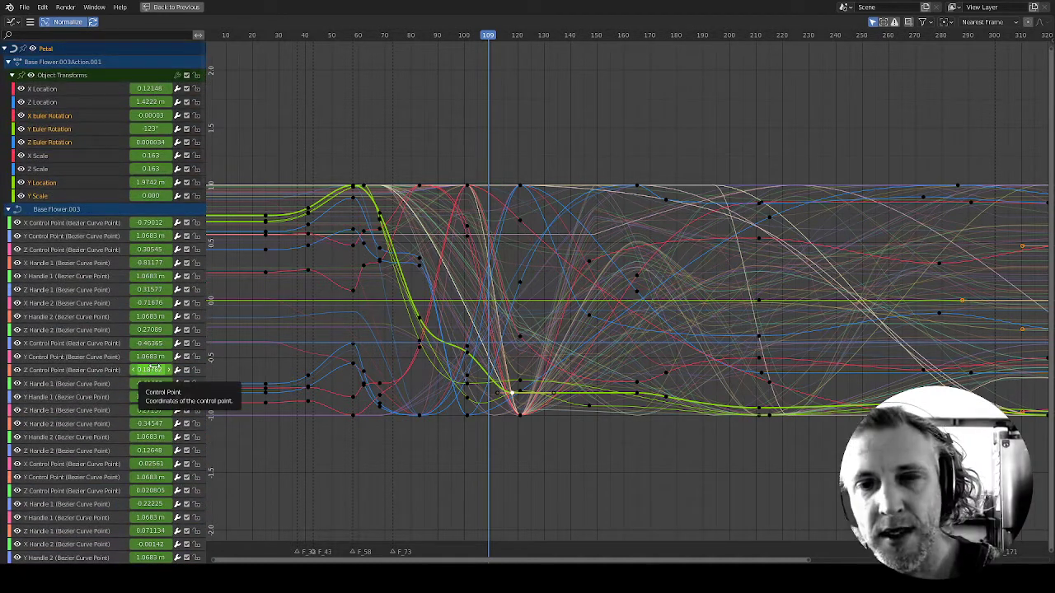
Restore the full layout and play the animation in reverse, stopping at frame 66
{"action": "key", "text": "ctrl+shift+space"}
{"action": "key", "text": "ctrl+space"}
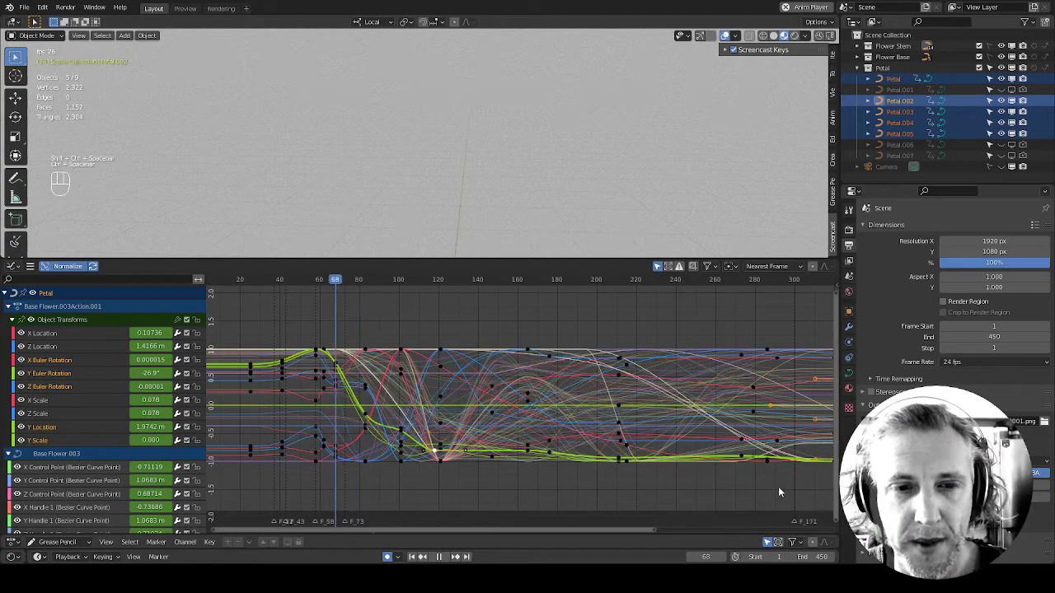
{"action": "key", "text": "ctrl+shift+space"}
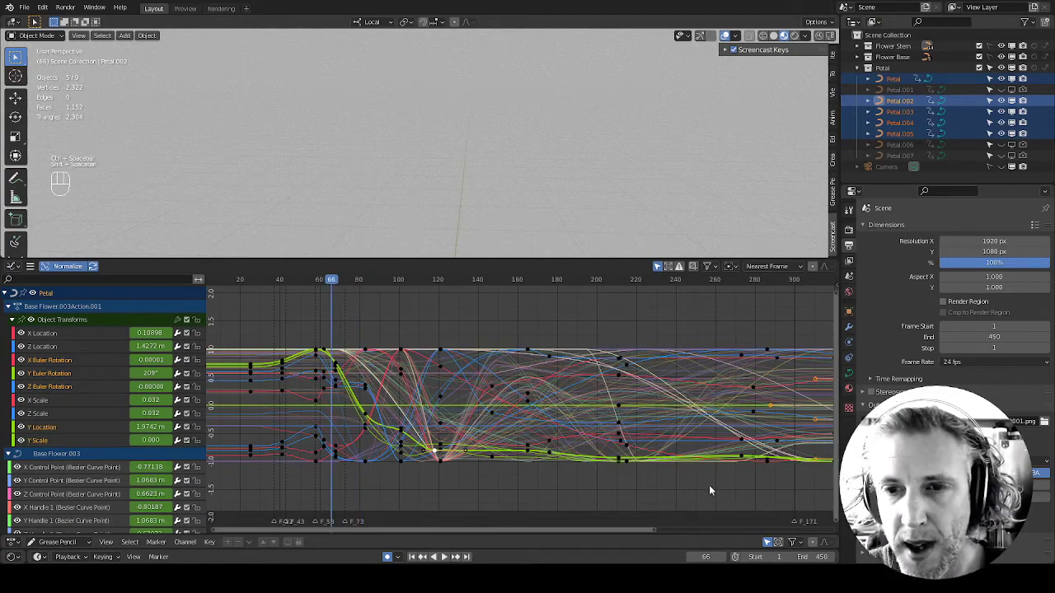
Enlarge the 3D viewport, make the Flower Stem collection selectable and select the stem curve
{"action": "left_click_drag", "start_coordinate": [614, 258], "coordinate": [610, 363]}
{"action": "middle_click_drag", "start_coordinate": [641, 289], "coordinate": [525, 213], "text": "shift"}
{"action": "middle_click_drag", "start_coordinate": [575, 236], "coordinate": [609, 178], "text": "ctrl"}
{"action": "middle_click_drag", "start_coordinate": [535, 282], "coordinate": [618, 251], "text": "shift"}
{"action": "left_click", "coordinate": [509, 181]}
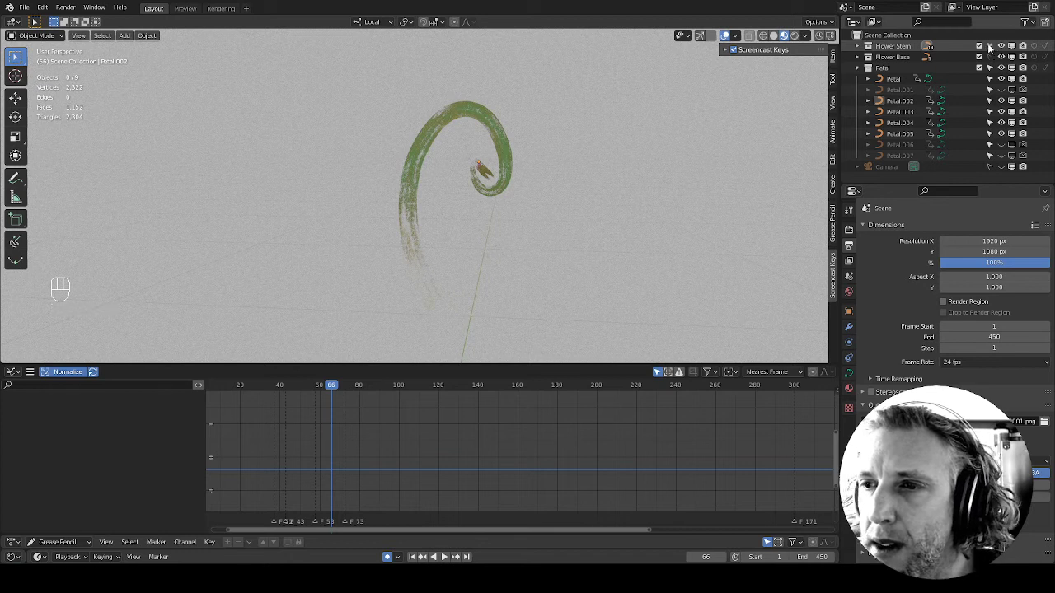
{"action": "left_click", "coordinate": [443, 113]}
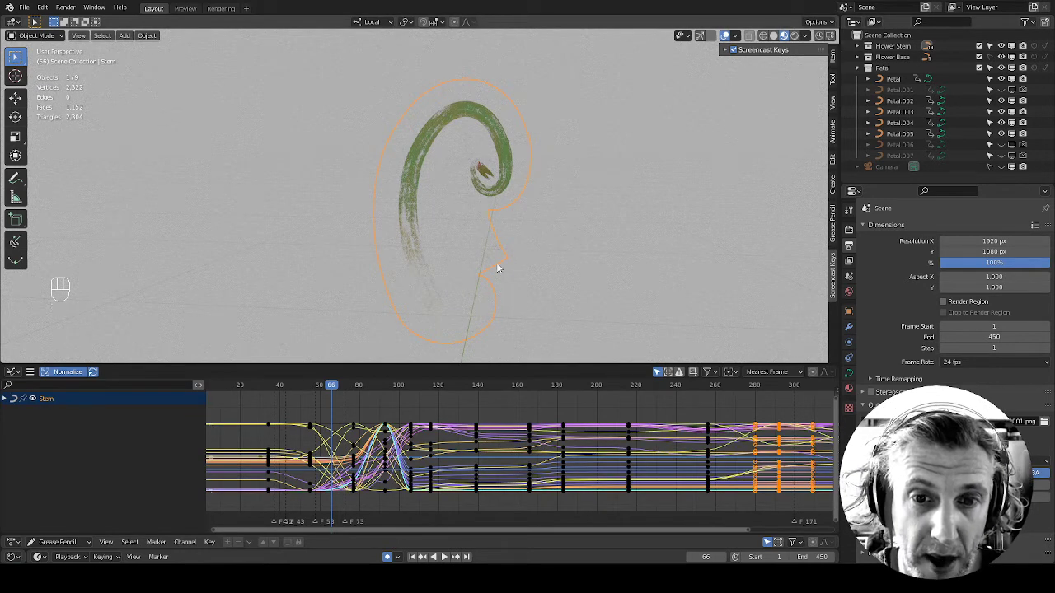
Expand the Stem's channels in the Graph Editor and examine its control point and handle channels
{"action": "left_click_drag", "start_coordinate": [488, 363], "coordinate": [495, 322]}
{"action": "left_click", "coordinate": [4, 352]}
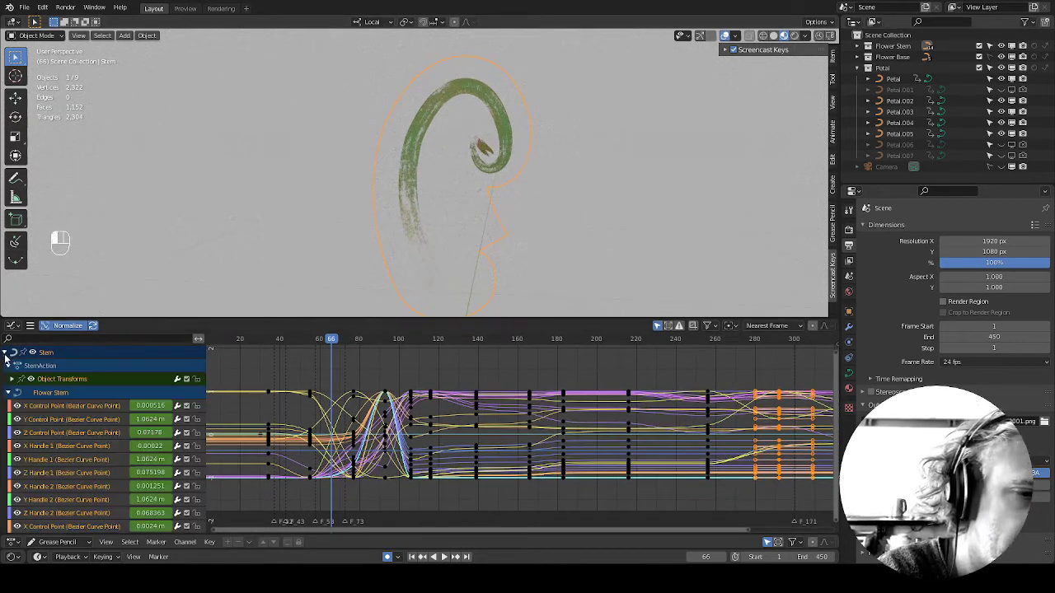
{"action": "scroll", "coordinate": [141, 471], "scroll_direction": "down", "scroll_amount": 10}
{"action": "scroll", "coordinate": [141, 470], "scroll_direction": "down", "scroll_amount": 6}
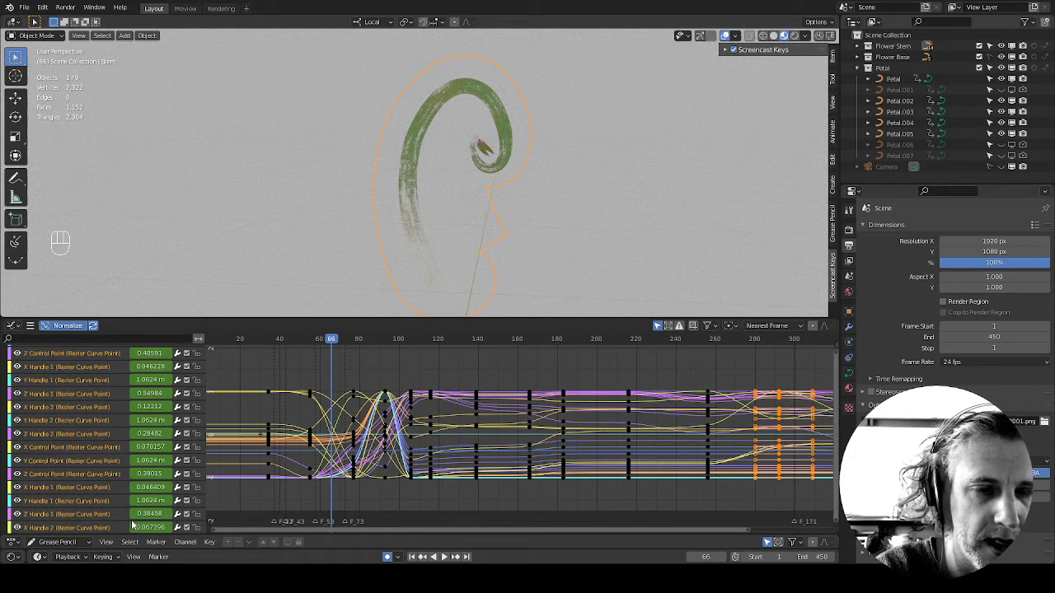
Reselect the stem and expand its Object Transforms group in the Graph Editor to show the location, rotation and scale channels
{"action": "left_click_drag", "start_coordinate": [247, 324], "coordinate": [247, 279]}
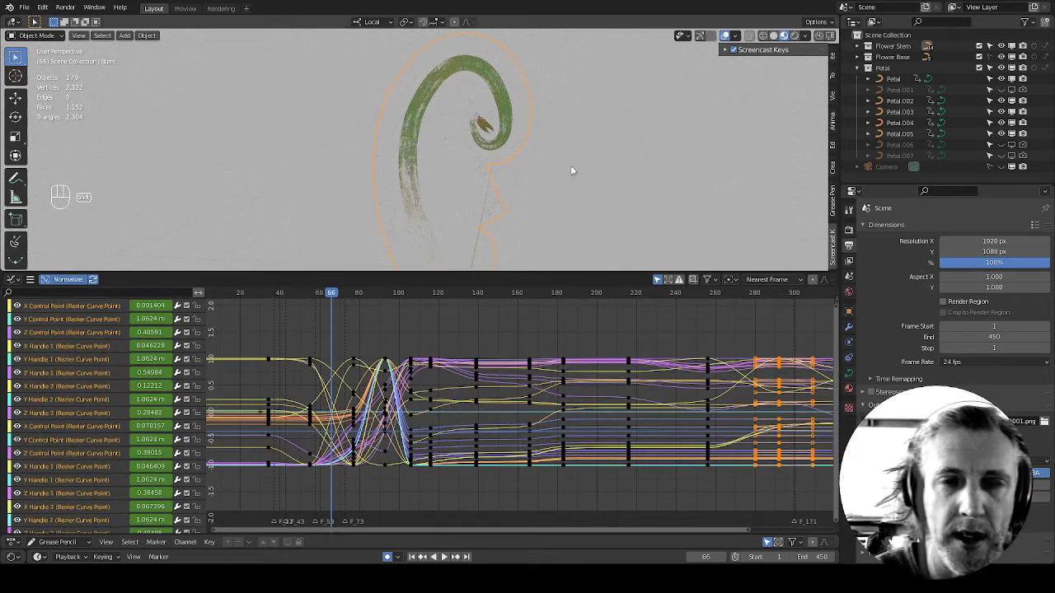
{"action": "middle_click_drag", "start_coordinate": [555, 179], "coordinate": [606, 213], "text": "shift"}
{"action": "left_click", "coordinate": [605, 268]}
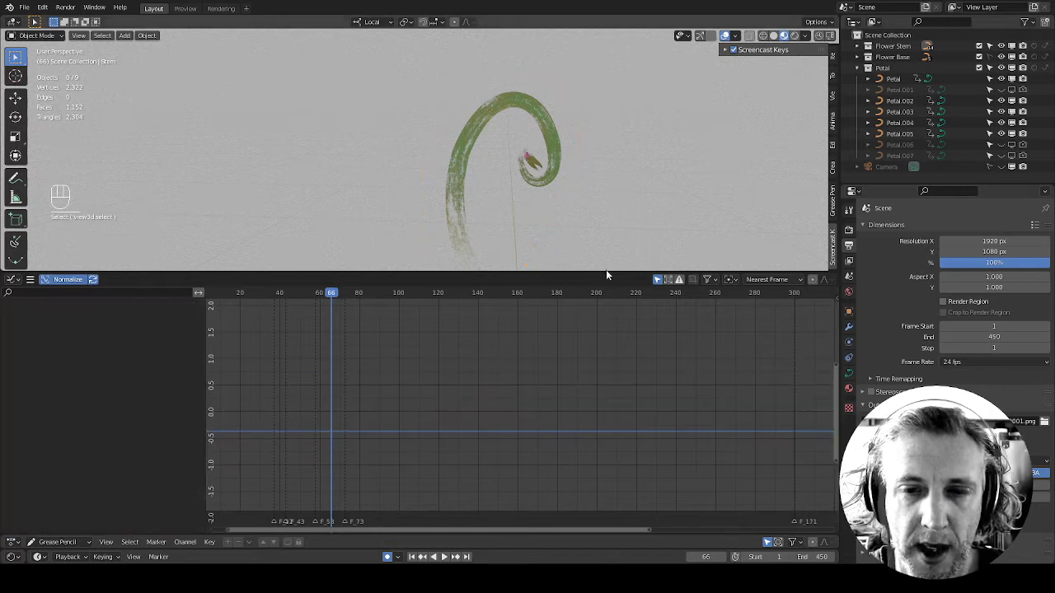
{"action": "left_click_drag", "start_coordinate": [606, 271], "coordinate": [607, 322]}
{"action": "left_click", "coordinate": [458, 238]}
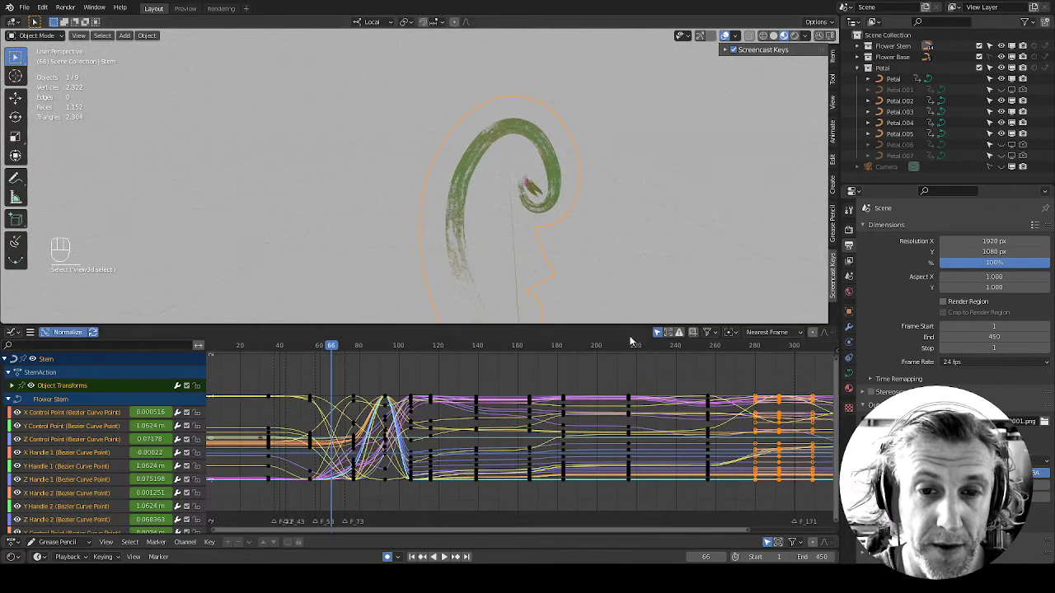
{"action": "left_click", "coordinate": [12, 386]}
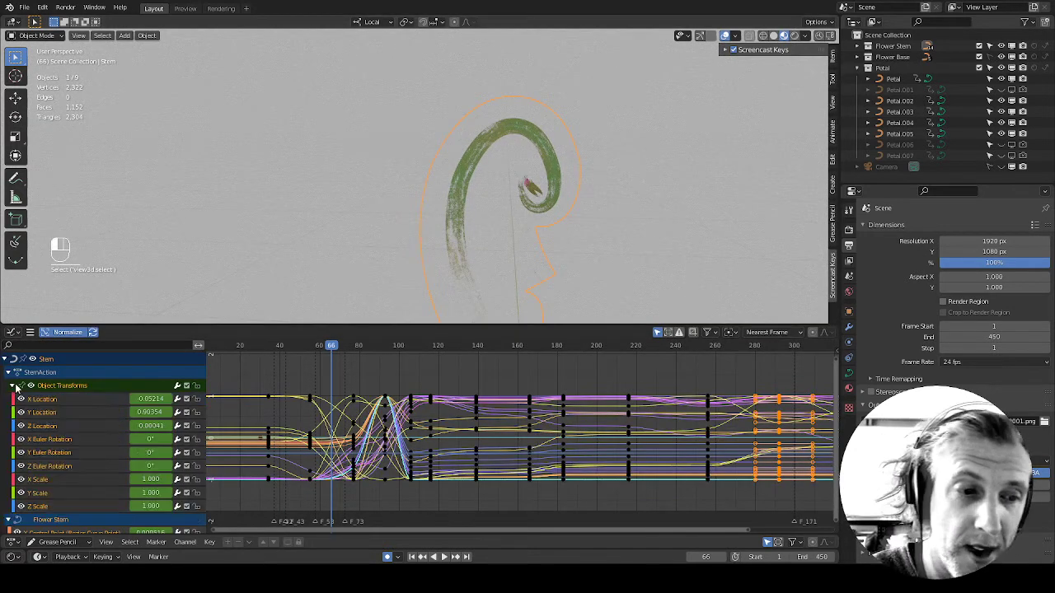
Isolate the stem's X Location curve and review the Graph Editor's Only Selected Curve Keyframes display option
{"action": "left_click", "coordinate": [82, 398]}
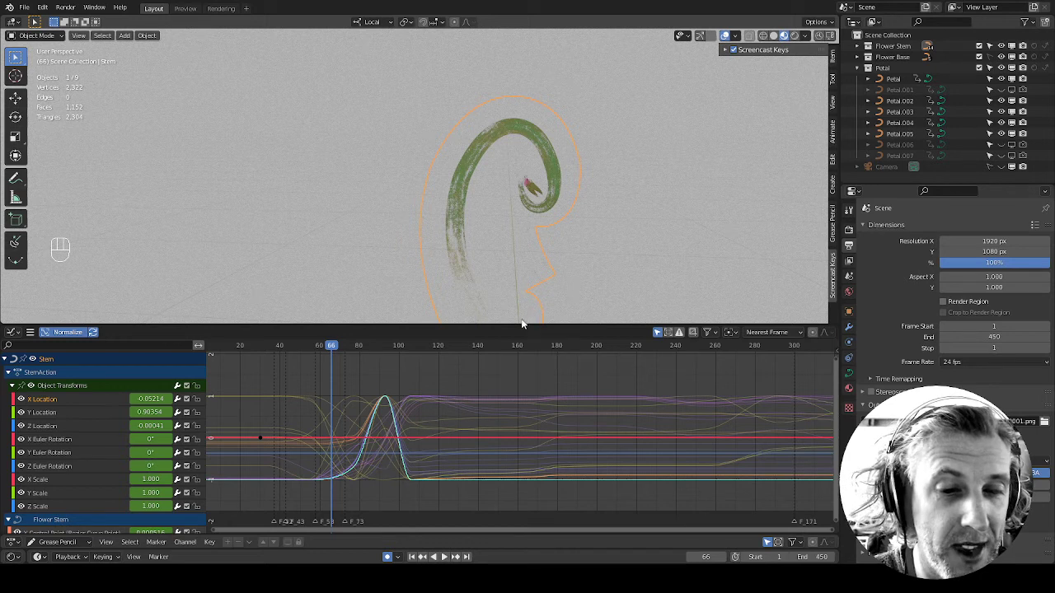
{"action": "left_click", "coordinate": [30, 333]}
{"action": "left_click", "coordinate": [31, 333]}
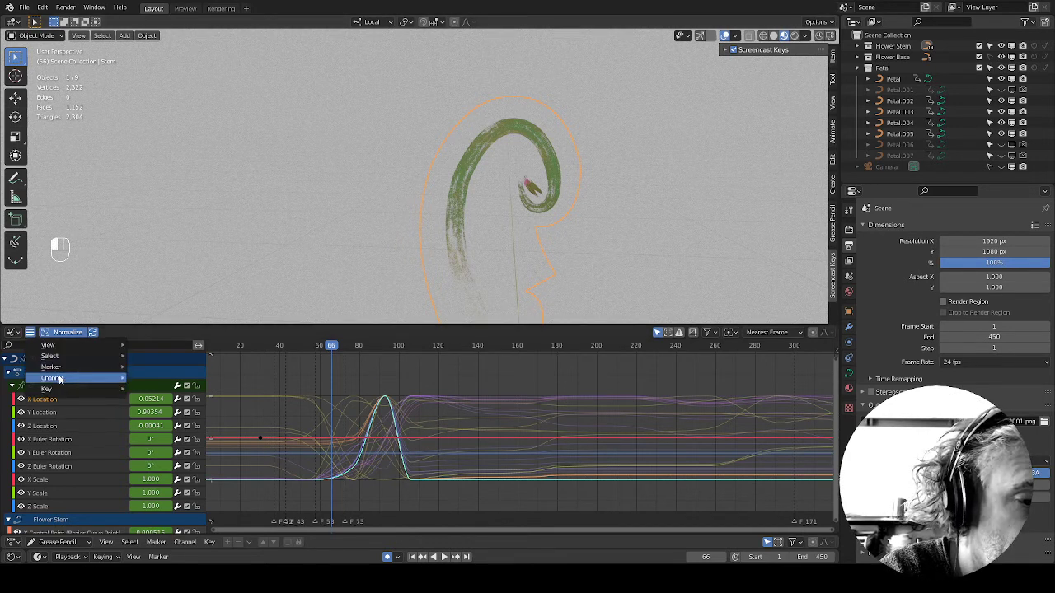
{"action": "mouse_move", "coordinate": [49, 344]}
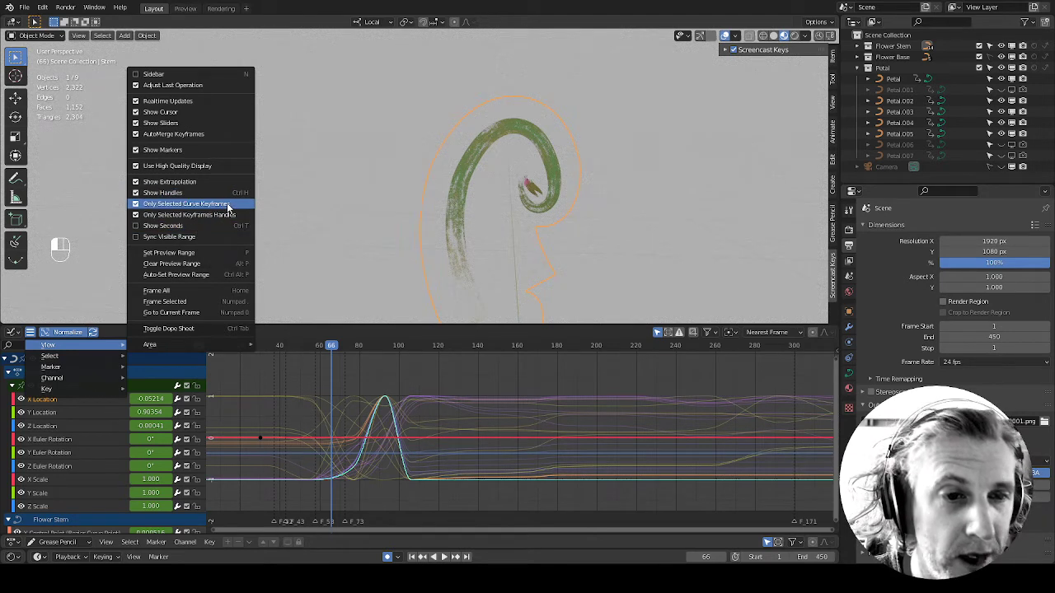
{"action": "left_click", "coordinate": [443, 498]}
Select the stem's location, rotation and scale channels to examine their keyframes, then only X Location
{"action": "left_click_drag", "start_coordinate": [95, 397], "coordinate": [88, 458]}
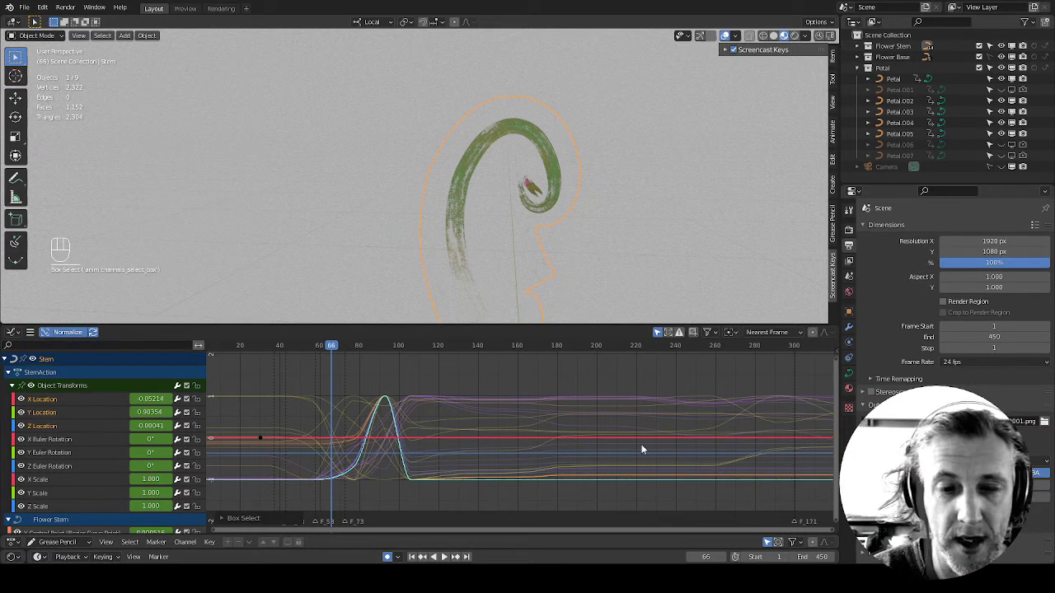
{"action": "left_click_drag", "start_coordinate": [93, 411], "coordinate": [69, 507]}
{"action": "middle_click_drag", "start_coordinate": [656, 474], "coordinate": [611, 471], "text": "shift"}
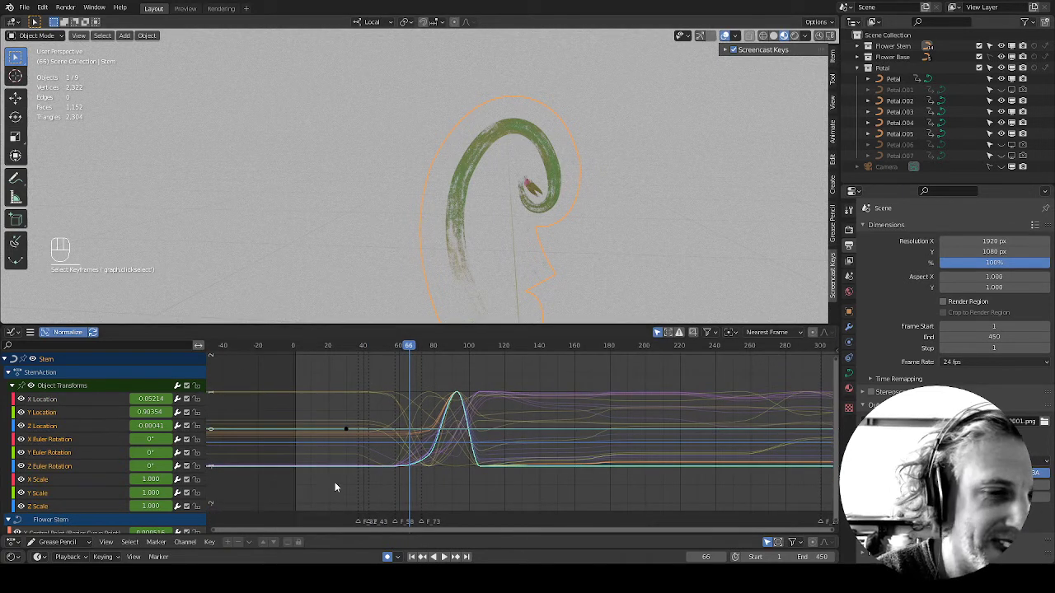
{"action": "left_click", "coordinate": [50, 400]}
Collapse Object Transforms and examine the first control point channels under Flower Stem, isolating X Handle 1 and then Z Control Point
{"action": "left_click", "coordinate": [12, 386]}
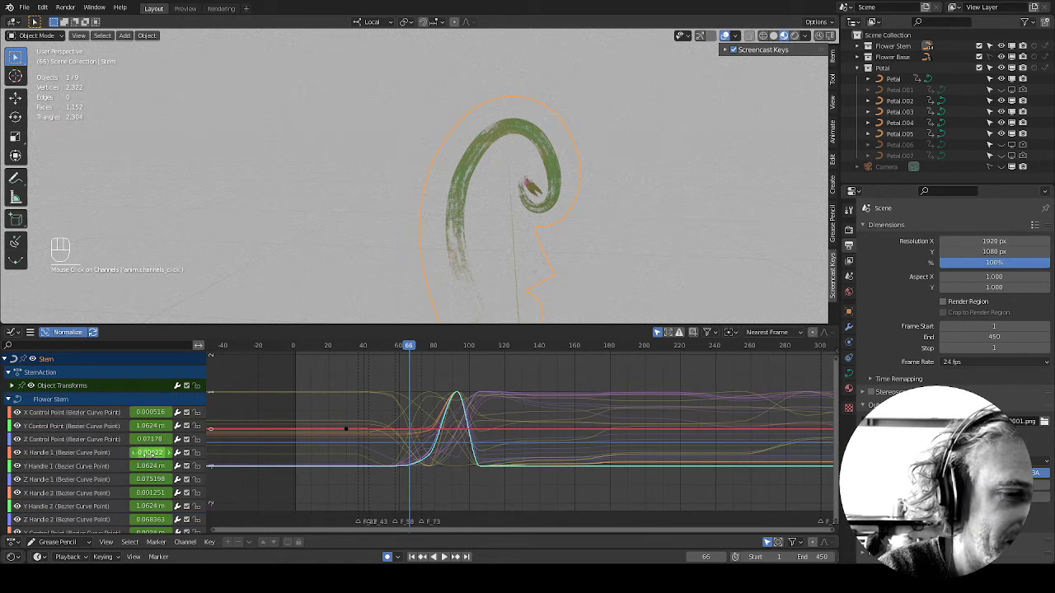
{"action": "left_click_drag", "start_coordinate": [82, 408], "coordinate": [74, 453]}
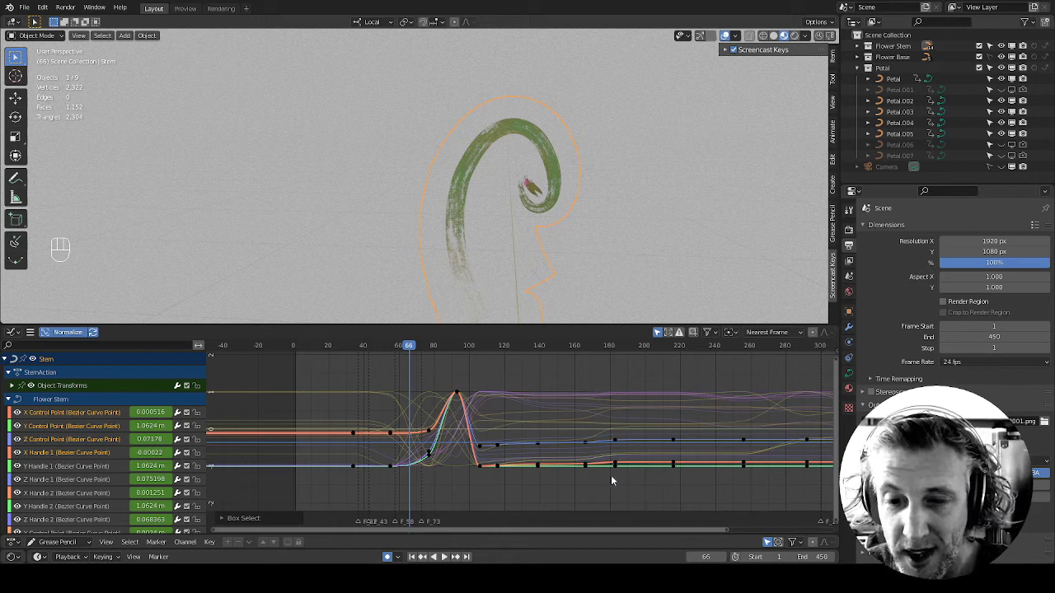
{"action": "left_click", "coordinate": [106, 454]}
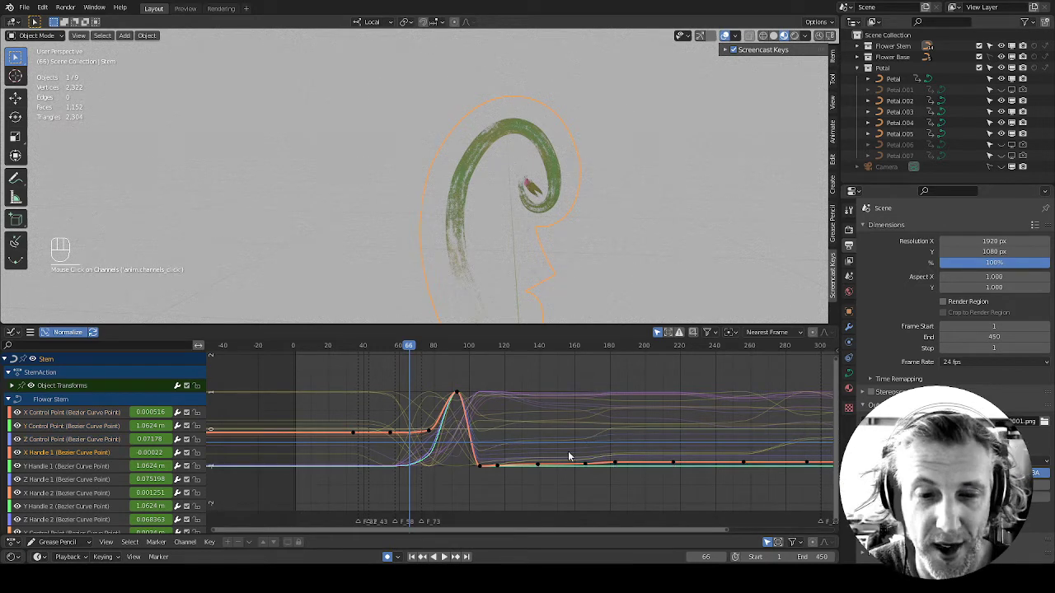
{"action": "left_click", "coordinate": [97, 439]}
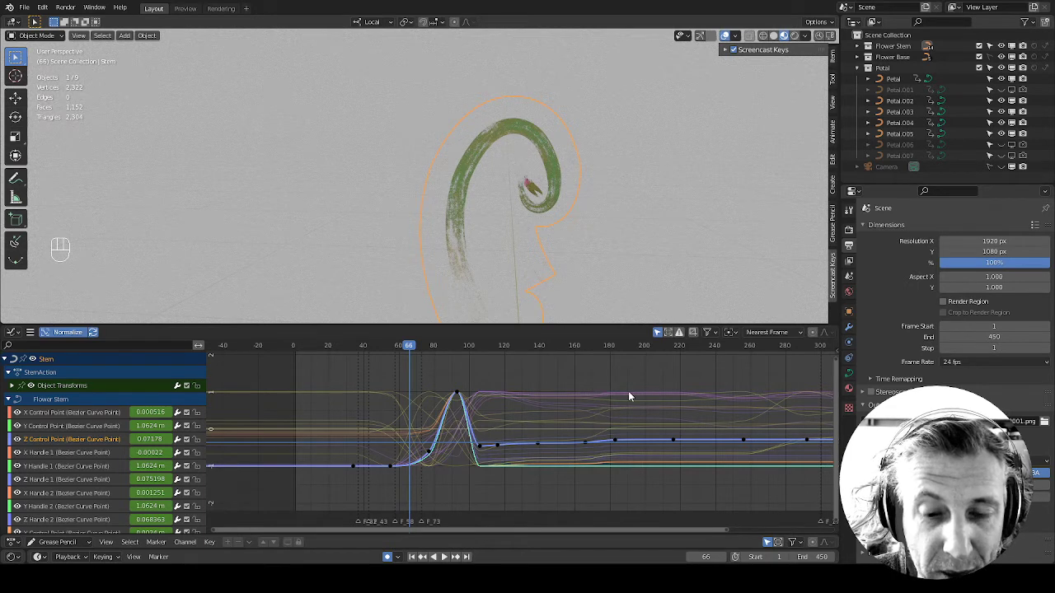
Show the stem in front orthographic view at frame 59 and enter Edit Mode on its curve
{"action": "mouse_move", "coordinate": [589, 263]}
{"action": "middle_mouse_down", "text": "shift"}
{"action": "mouse_move", "coordinate": [596, 236]}
{"action": "mouse_move", "coordinate": [565, 184]}
{"action": "mouse_move", "coordinate": [565, 214]}
{"action": "middle_mouse_up", "text": "shift"}
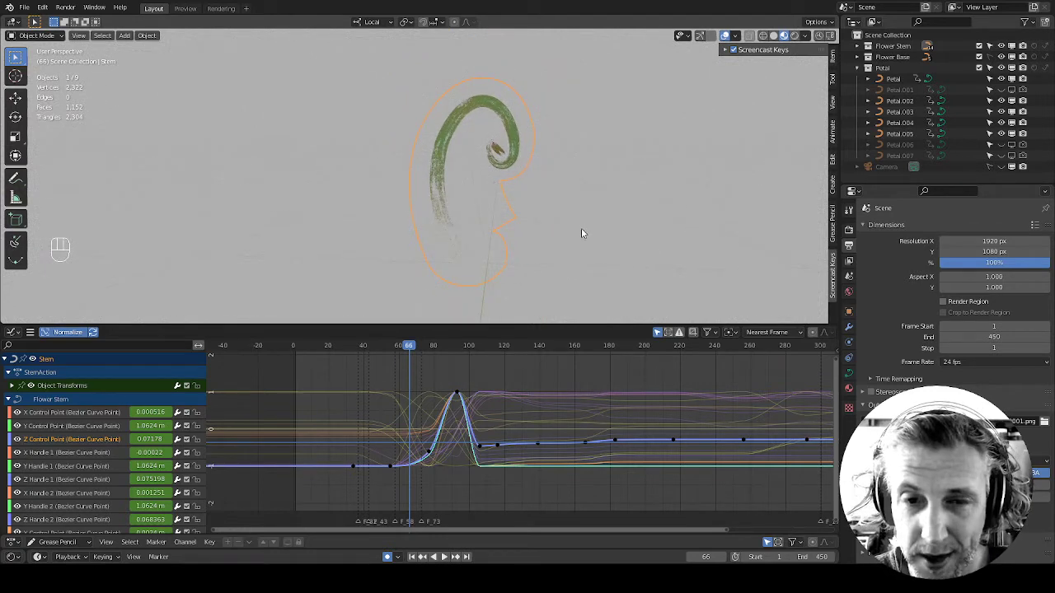
{"action": "key", "text": "grave"}
{"action": "left_click", "coordinate": [538, 202]}
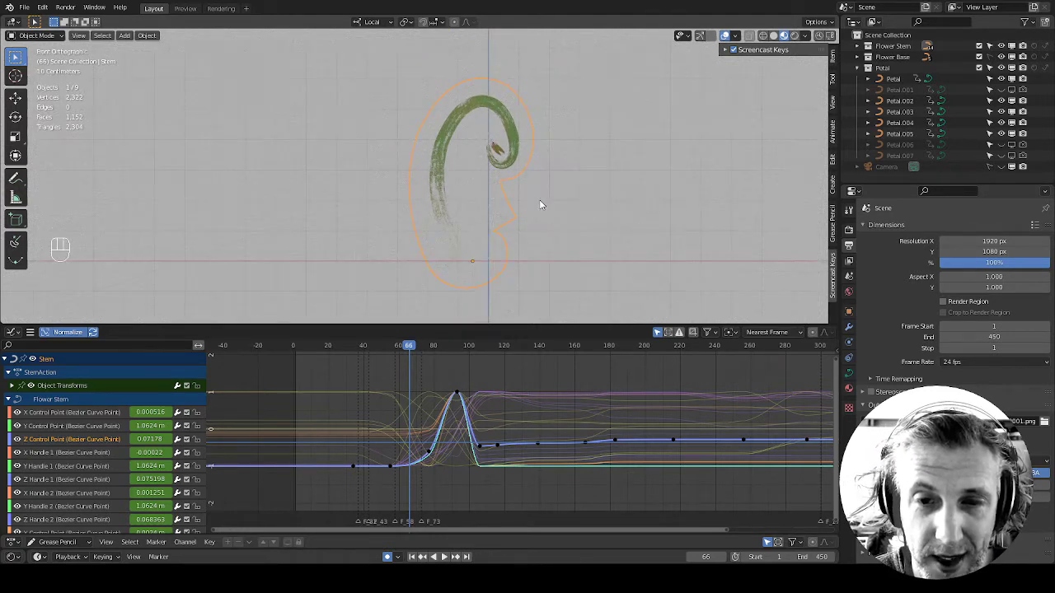
{"action": "middle_click_drag", "start_coordinate": [573, 196], "coordinate": [576, 222], "text": "ctrl"}
{"action": "mouse_move", "coordinate": [415, 345]}
{"action": "left_mouse_down"}
{"action": "mouse_move", "coordinate": [473, 354]}
{"action": "mouse_move", "coordinate": [416, 402]}
{"action": "mouse_move", "coordinate": [388, 404]}
{"action": "left_mouse_up"}
{"action": "key", "text": "space"}
{"action": "key", "text": "Tab"}
Try Shrink/Fatten on the stem's control points, then lasso-select the base points and finally the single point on the upper bend
{"action": "left_click", "coordinate": [630, 264]}
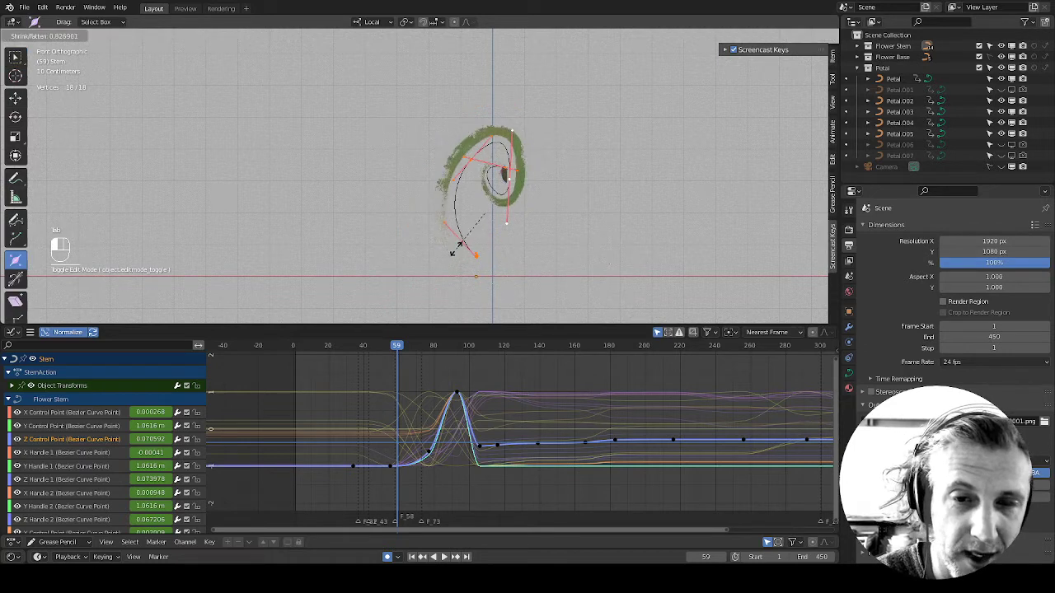
{"action": "left_click", "coordinate": [438, 301]}
{"action": "mouse_move", "coordinate": [462, 276]}
{"action": "right_mouse_down", "text": "ctrl"}
{"action": "mouse_move", "coordinate": [494, 298]}
{"action": "mouse_move", "coordinate": [467, 248]}
{"action": "right_mouse_up", "text": "ctrl"}
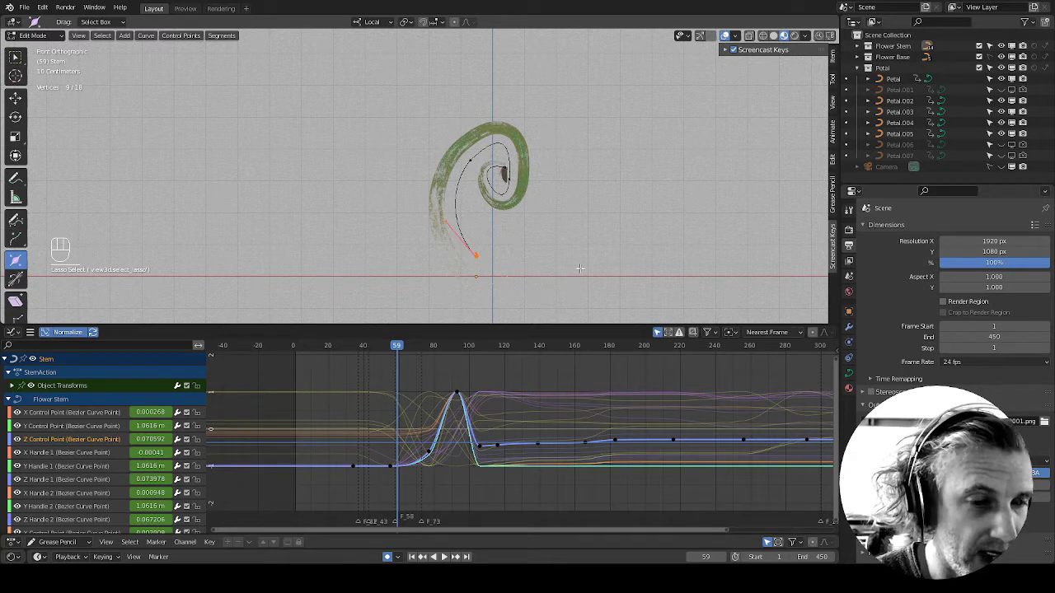
{"action": "mouse_move", "coordinate": [470, 132]}
{"action": "right_mouse_down", "text": "ctrl"}
{"action": "mouse_move", "coordinate": [445, 169]}
{"action": "mouse_move", "coordinate": [487, 165]}
{"action": "right_mouse_up", "text": "ctrl"}
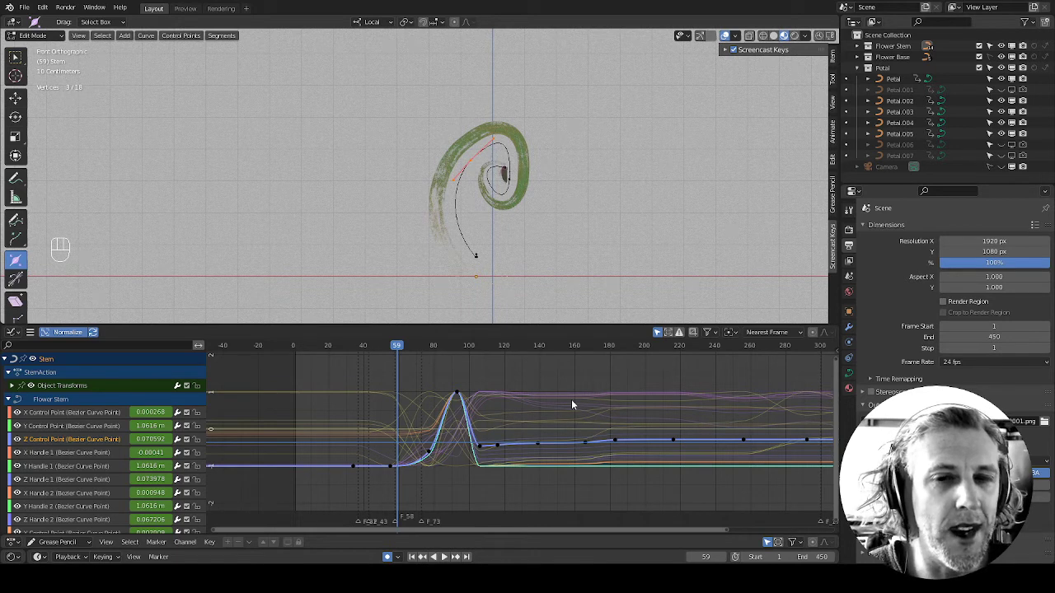
Play and scrub the animation to frame 90, examining how the selected control point moves as the stem uncurls
{"action": "key", "text": "space"}
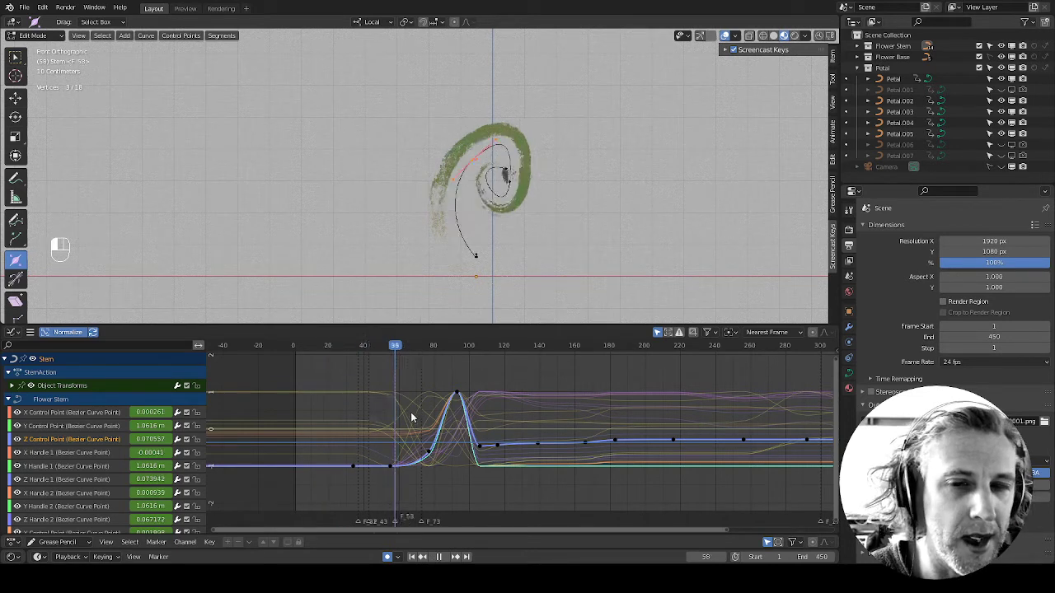
{"action": "left_click_drag", "start_coordinate": [449, 430], "coordinate": [441, 412]}
{"action": "middle_click_drag", "start_coordinate": [538, 153], "coordinate": [516, 254], "text": "shift"}
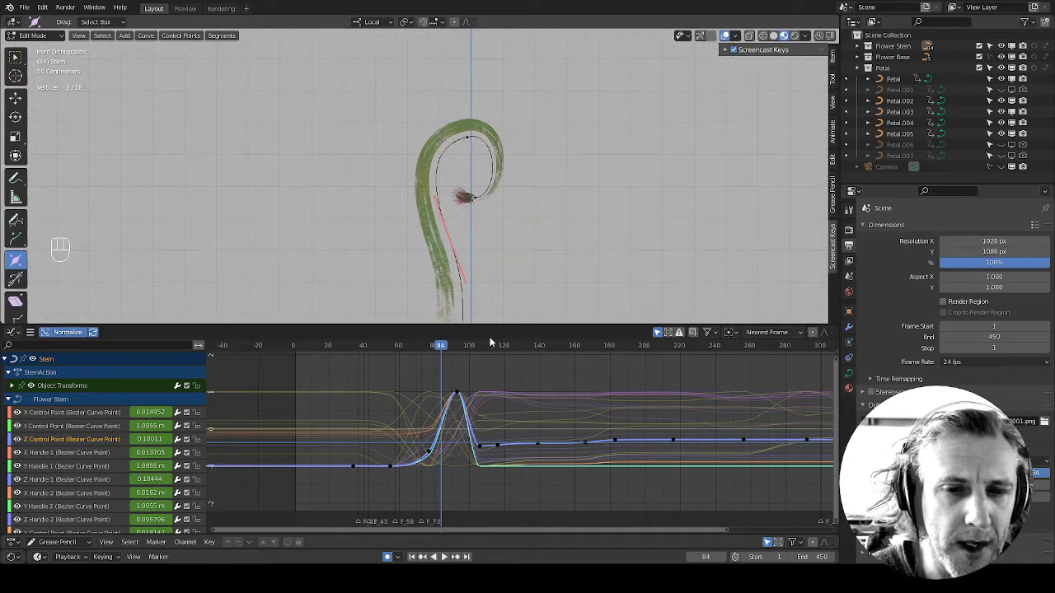
{"action": "left_click_drag", "start_coordinate": [340, 350], "coordinate": [477, 356]}
{"action": "middle_click_drag", "start_coordinate": [546, 196], "coordinate": [539, 342], "text": "shift"}
{"action": "left_click_drag", "start_coordinate": [333, 345], "coordinate": [451, 368]}
{"action": "middle_click_drag", "start_coordinate": [502, 280], "coordinate": [526, 174], "text": "shift"}
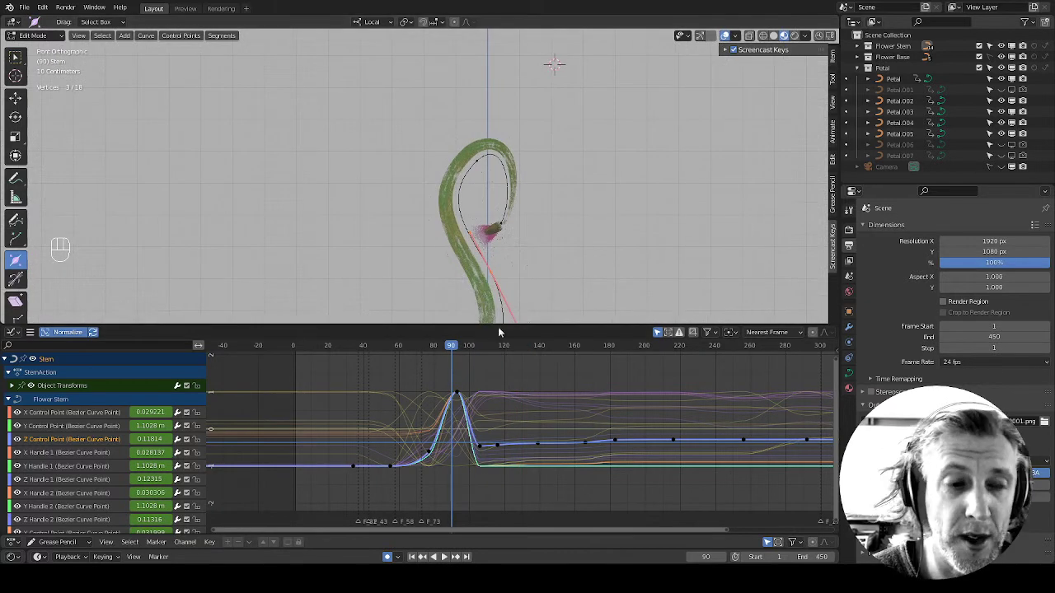
Return to Object Mode, reselect the stem and swap its expanded Flower Stem channels for the Object Transforms group
{"action": "key", "text": "Tab"}
{"action": "left_click", "coordinate": [389, 217]}
{"action": "left_click", "coordinate": [446, 198]}
{"action": "left_click", "coordinate": [8, 399]}
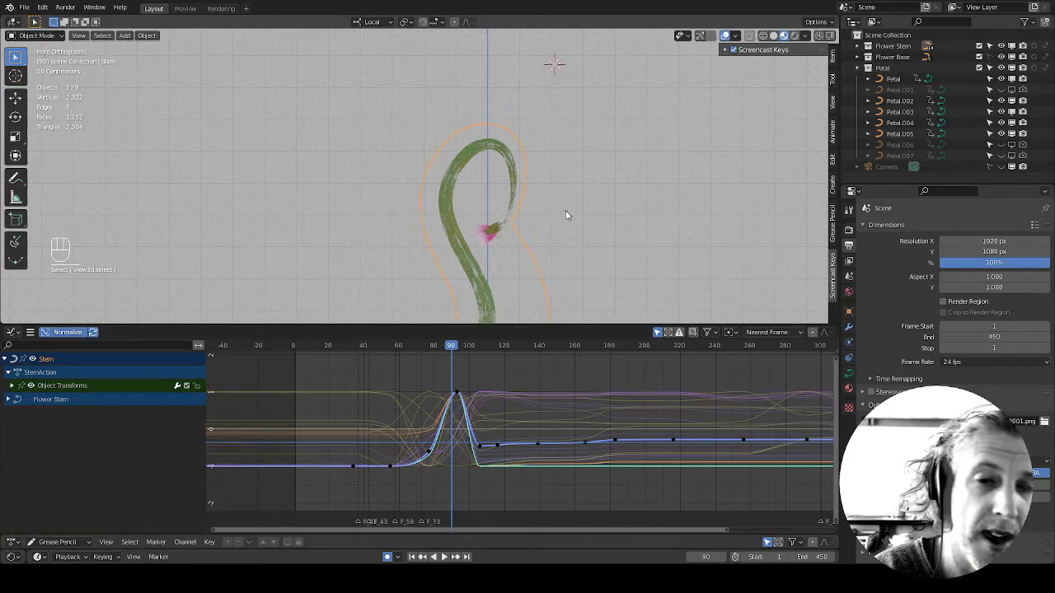
{"action": "left_click", "coordinate": [21, 388]}
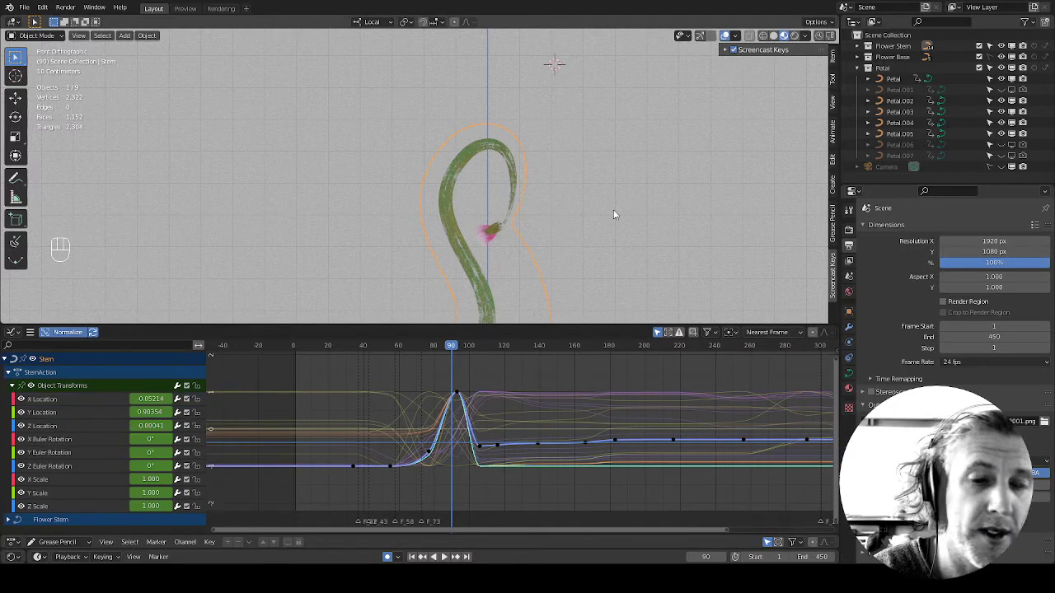
{"action": "left_click", "coordinate": [537, 174]}
{"action": "left_click", "coordinate": [502, 176]}
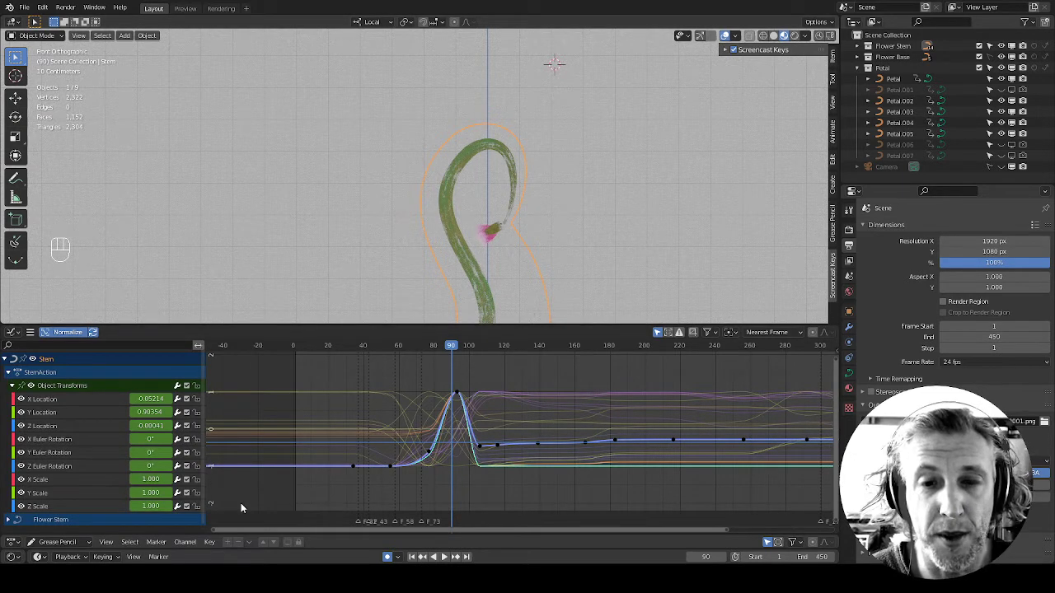
Examine all Object Transforms channels together, then collapse the group and isolate Z Handle 1 under the expanded Flower Stem channels
{"action": "left_click_drag", "start_coordinate": [77, 402], "coordinate": [73, 525]}
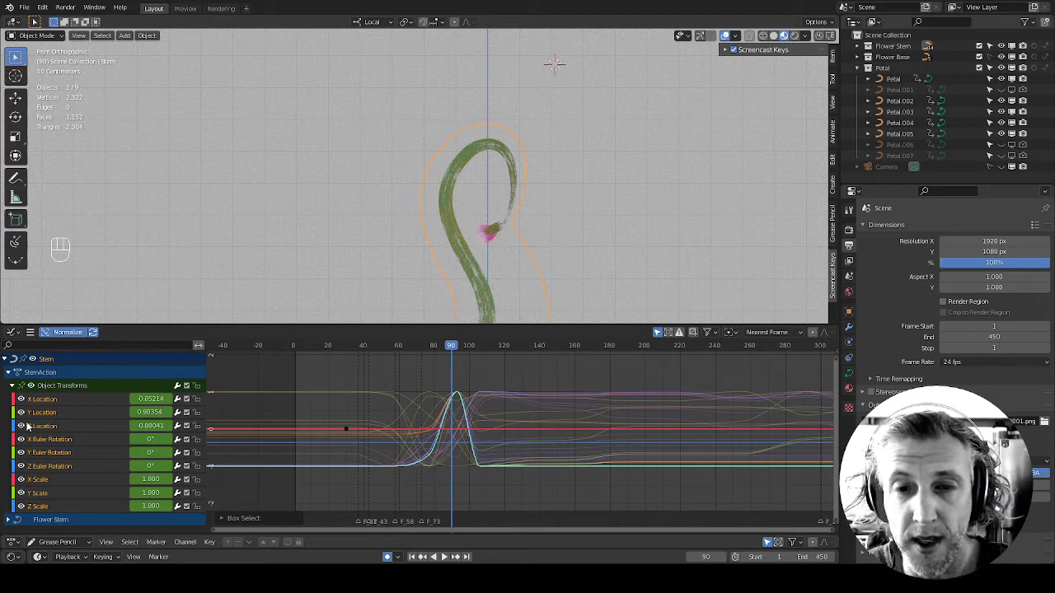
{"action": "left_click", "coordinate": [8, 389]}
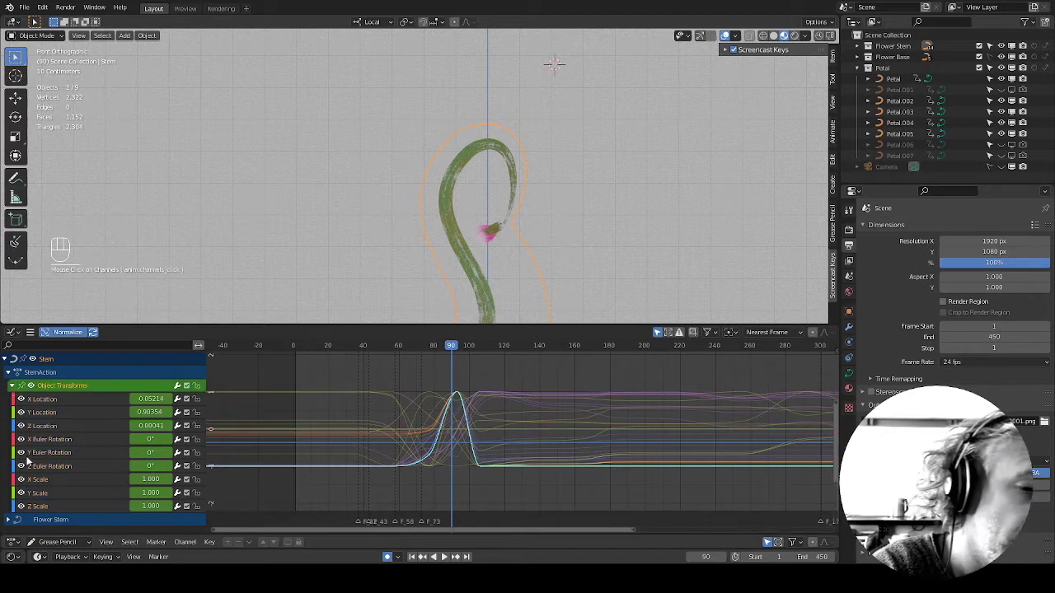
{"action": "left_click", "coordinate": [12, 387]}
{"action": "left_click", "coordinate": [7, 400]}
{"action": "left_click", "coordinate": [85, 477]}
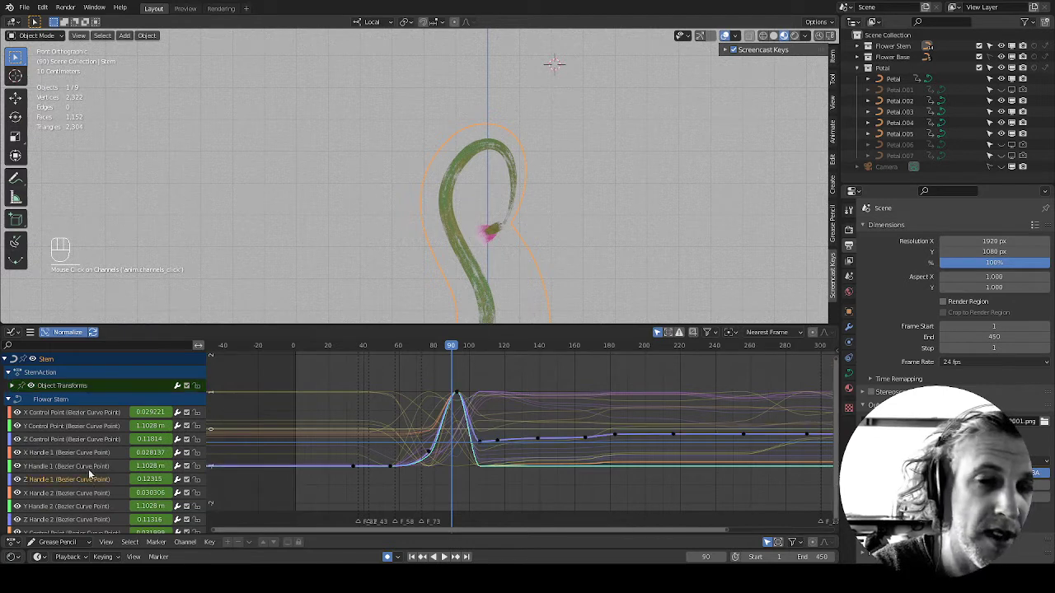
Enter Edit Mode on the stem at frame 90, try rotating the selected control point and undo the rotation
{"action": "left_click", "coordinate": [485, 272]}
{"action": "key", "text": "Tab"}
{"action": "middle_click_drag", "start_coordinate": [575, 244], "coordinate": [574, 169], "text": "shift"}
{"action": "key", "text": "r"}
{"action": "left_click", "coordinate": [547, 189]}
{"action": "key", "text": "ctrl+z"}
{"action": "middle_click_drag", "start_coordinate": [595, 234], "coordinate": [571, 164], "text": "shift"}
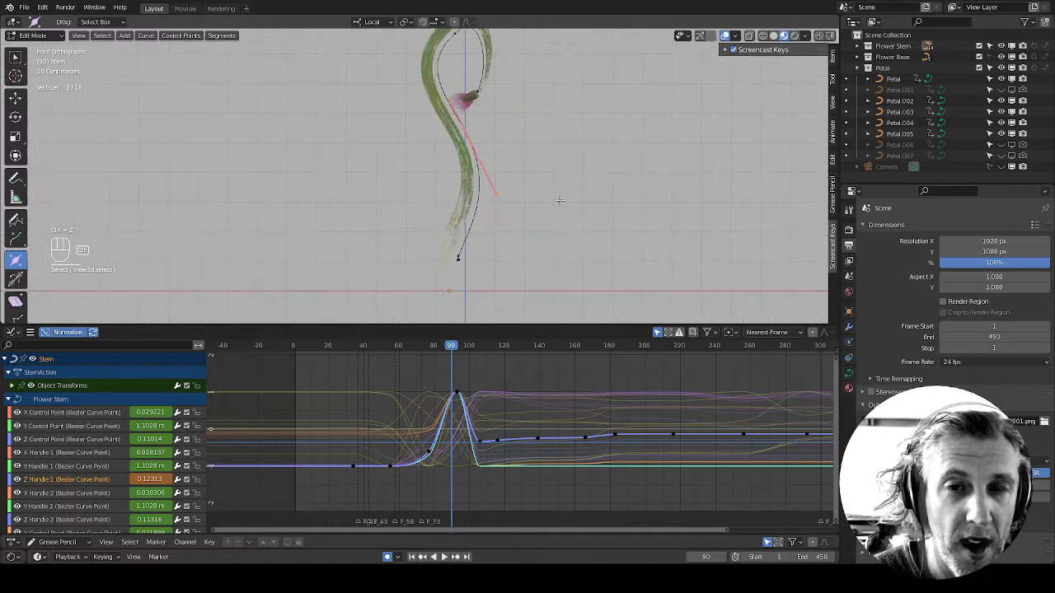
Examine the Flower Stem channel list in a maximized Graph Editor with a widened channel region, then restore the full layout
{"action": "scroll", "coordinate": [124, 522], "scroll_direction": "down", "scroll_amount": 5}
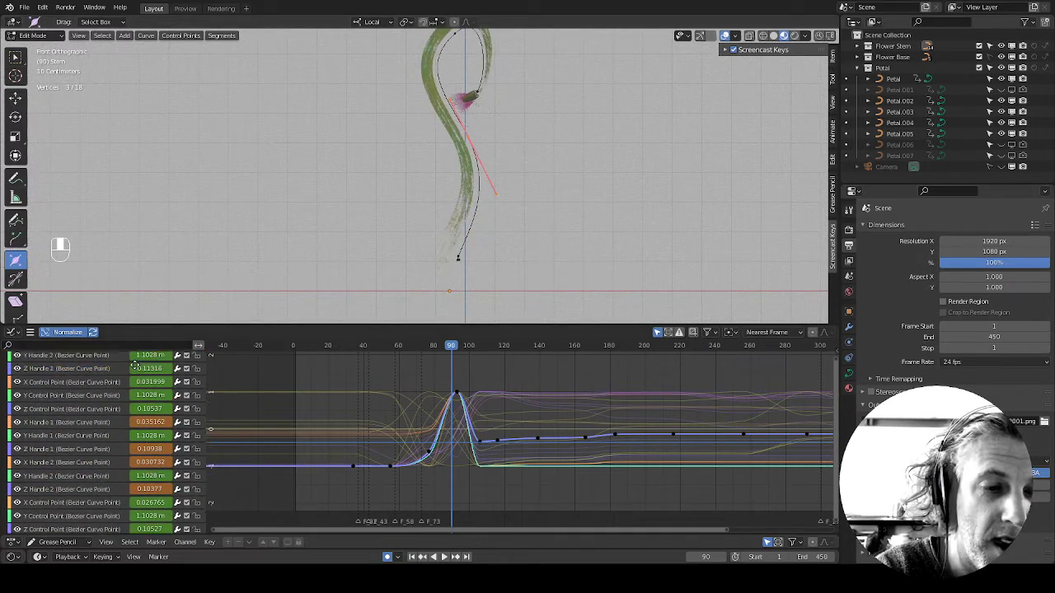
{"action": "key", "text": "ctrl+space"}
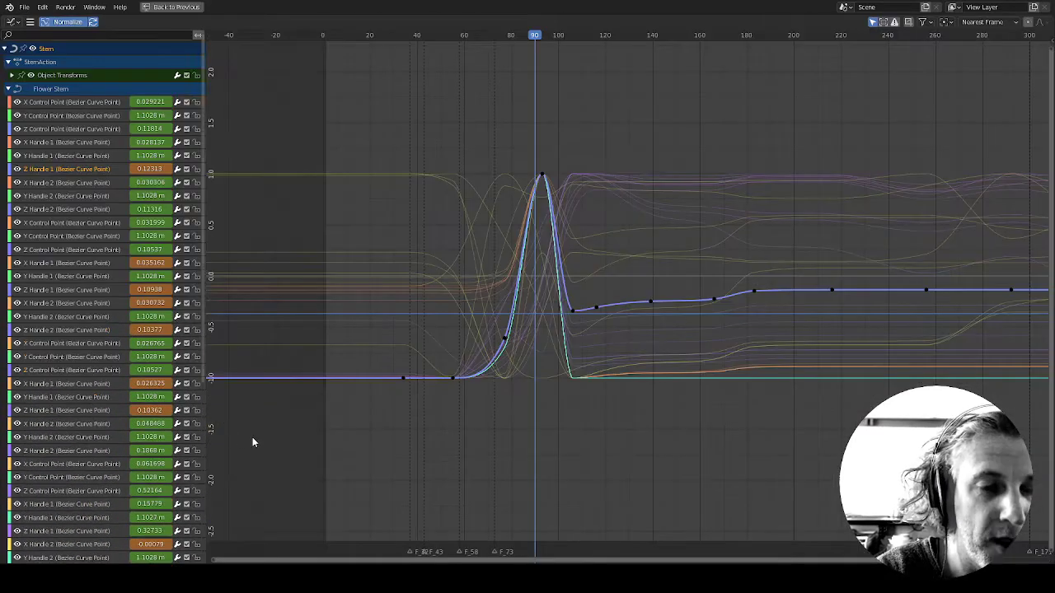
{"action": "left_click_drag", "start_coordinate": [203, 279], "coordinate": [332, 301]}
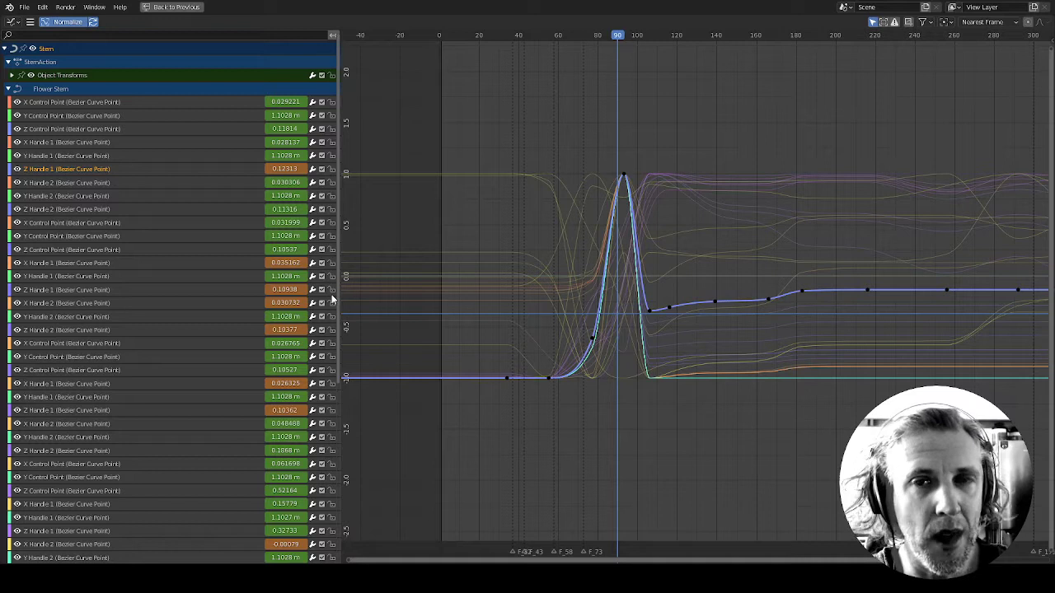
{"action": "key", "text": "ctrl+space"}
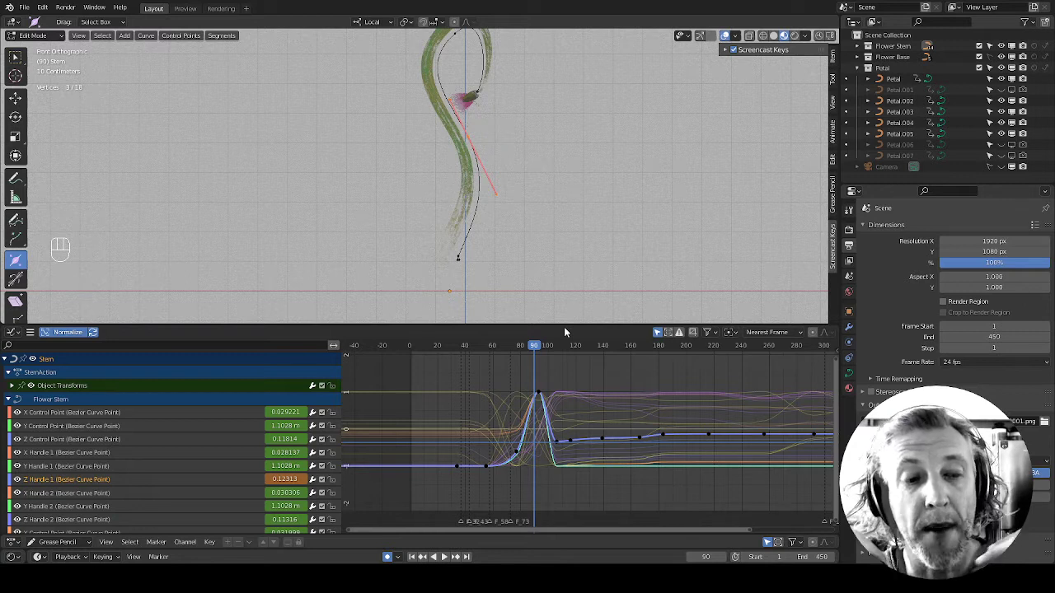
Try thickening the stem at the selected control point with Shrink/Fatten, and undo the change
{"action": "key", "text": "alt+s"}
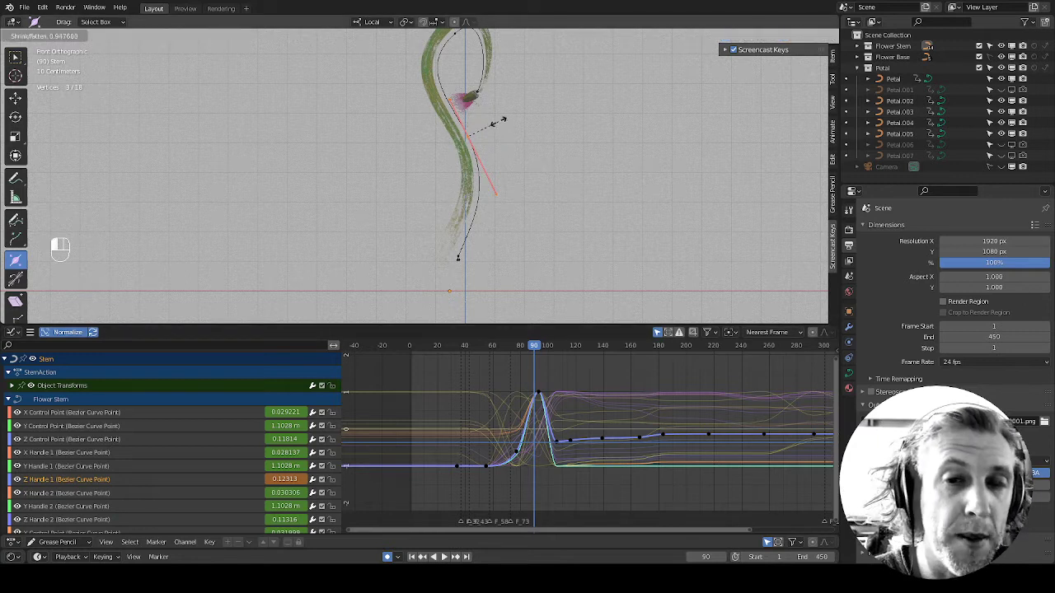
{"action": "left_click_drag", "start_coordinate": [461, 163], "coordinate": [425, 197]}
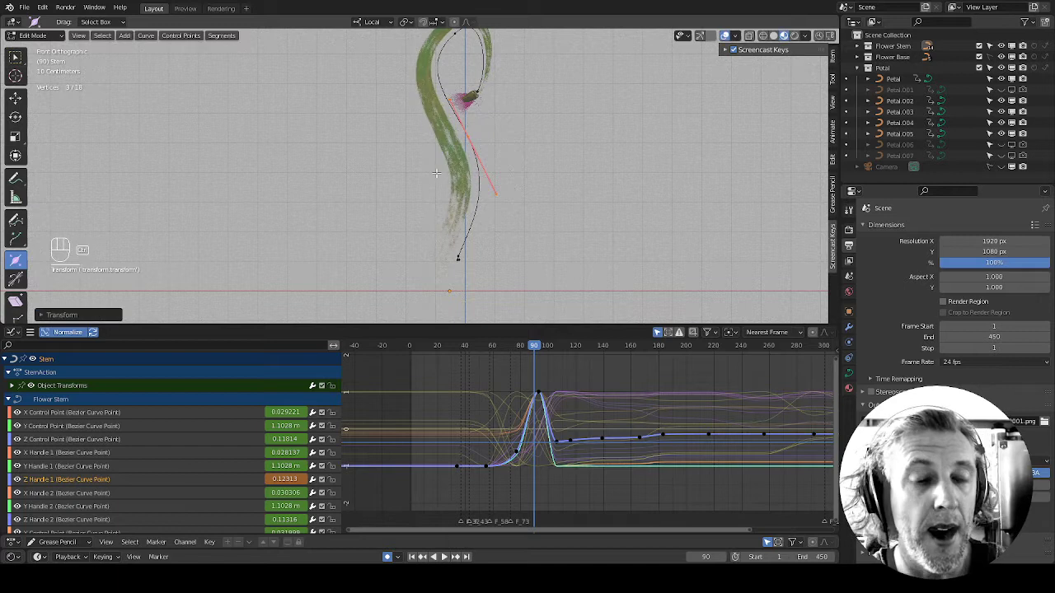
{"action": "key", "text": "ctrl+z"}
Select the control point at the stem's tip, scrub back to frame 64 and show the AnimAll keyframing options
{"action": "left_click", "coordinate": [479, 93]}
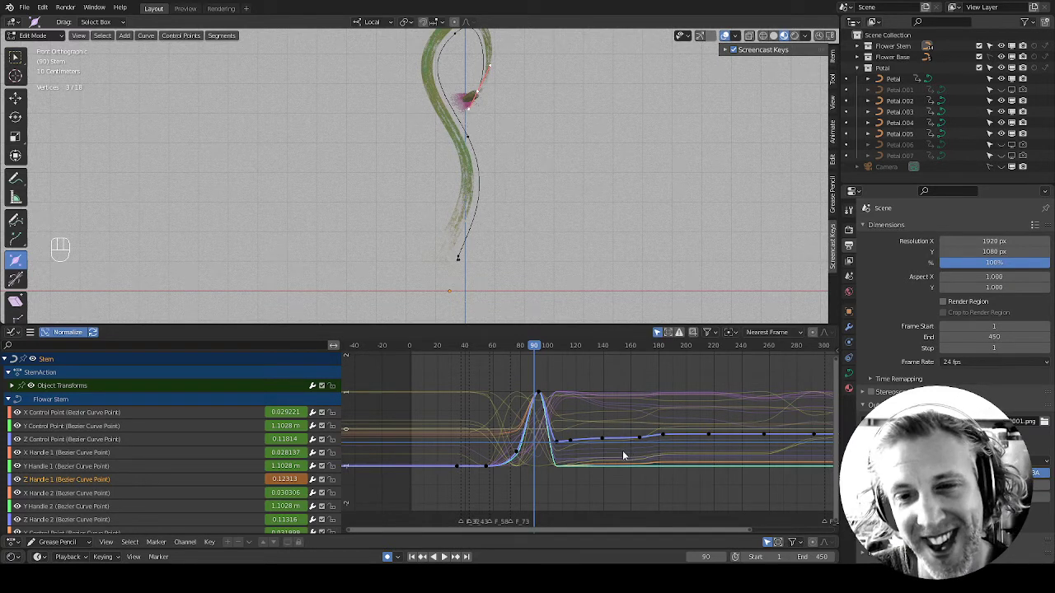
{"action": "left_click_drag", "start_coordinate": [537, 348], "coordinate": [498, 366]}
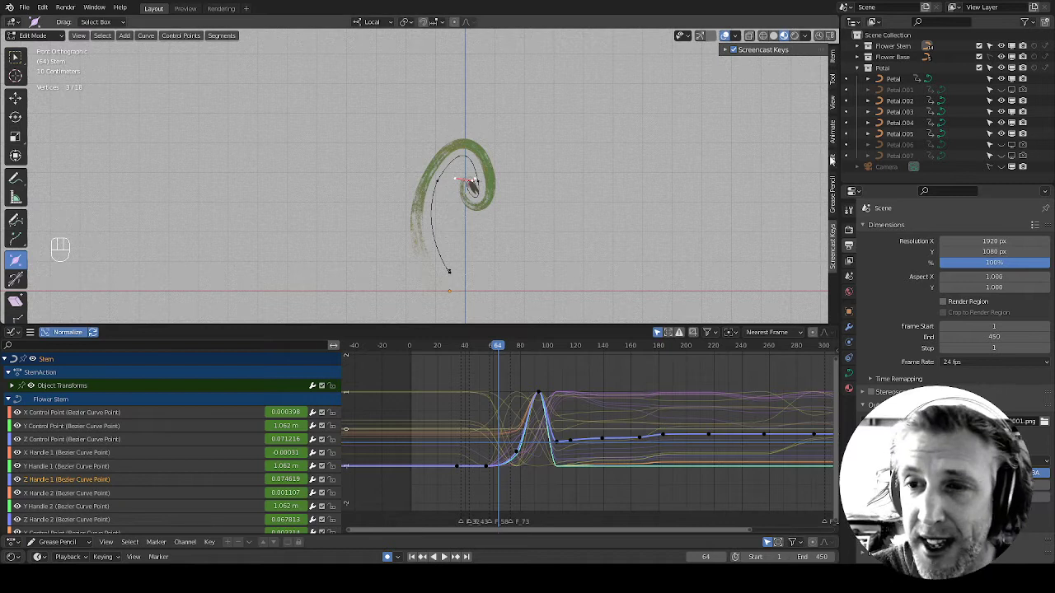
{"action": "left_click", "coordinate": [833, 132]}
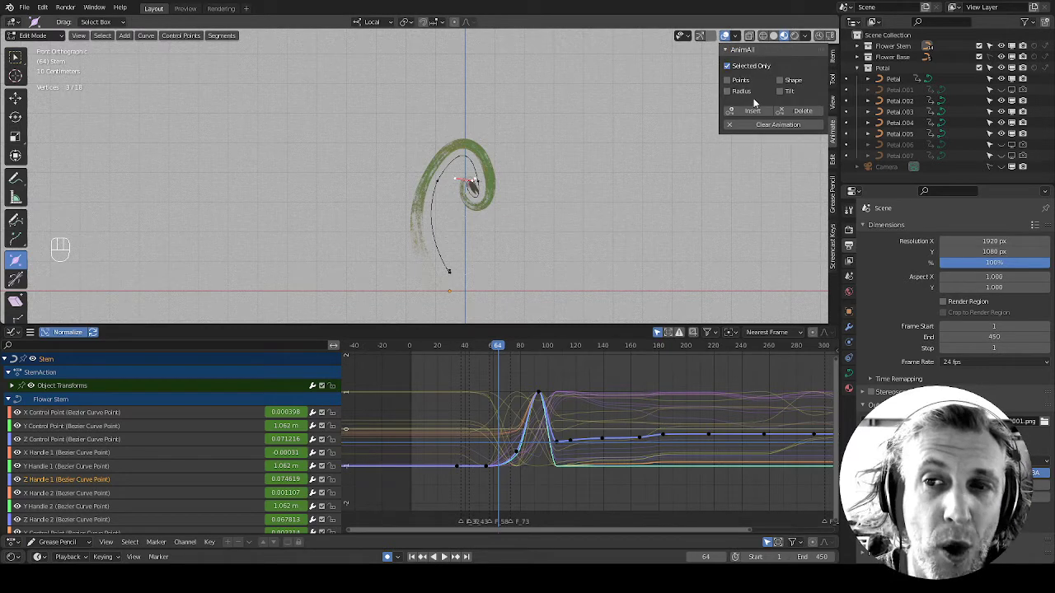
Deselect all control points of the stem curve
{"action": "left_click", "coordinate": [43, 9]}
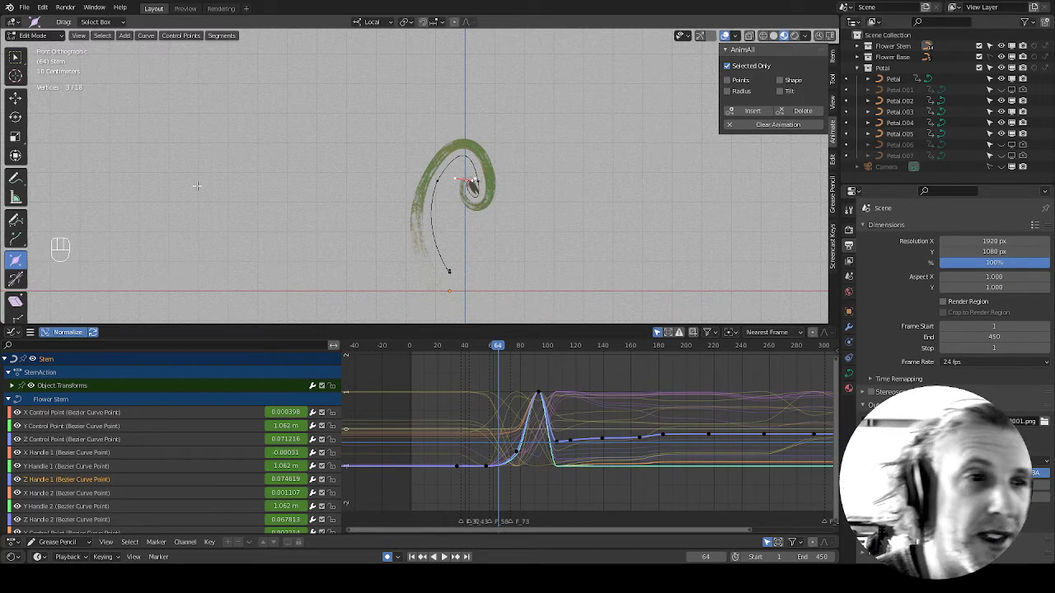
{"action": "left_click", "coordinate": [16, 21]}
{"action": "left_click", "coordinate": [54, 194]}
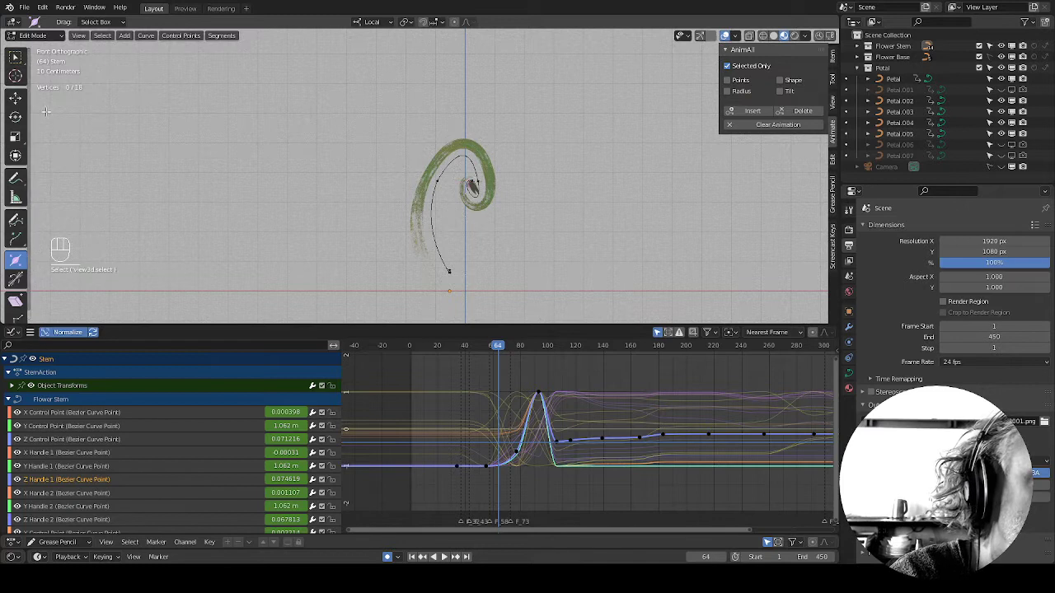
Split the 3D viewport vertically and show the Preferences in the new area
{"action": "left_click", "coordinate": [11, 22]}
{"action": "left_click_drag", "start_coordinate": [5, 16], "coordinate": [497, 99]}
{"action": "left_click", "coordinate": [12, 22]}
{"action": "left_click", "coordinate": [36, 53]}
{"action": "left_click", "coordinate": [13, 22]}
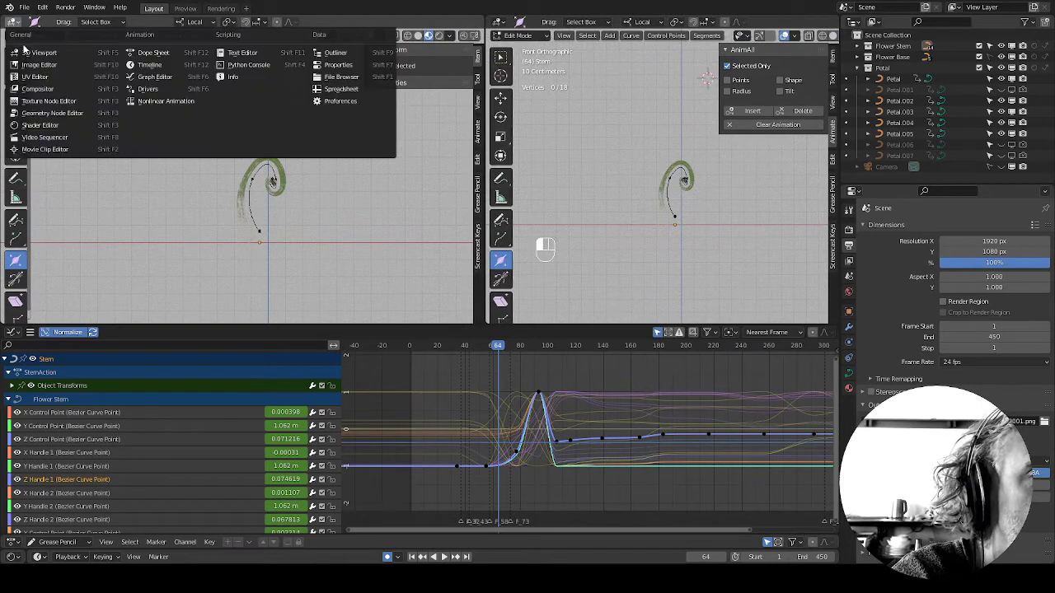
{"action": "left_click", "coordinate": [346, 102]}
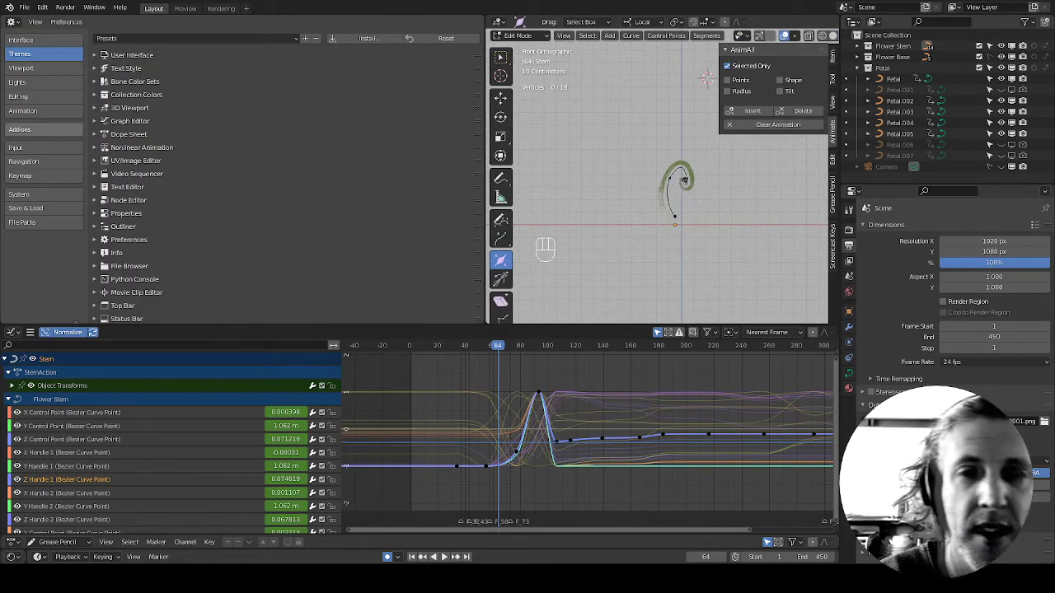
Filter the add-ons to the Animation category, expand the AnimAll details, and merge the extra area back into the 3D viewport
{"action": "left_click", "coordinate": [33, 130]}
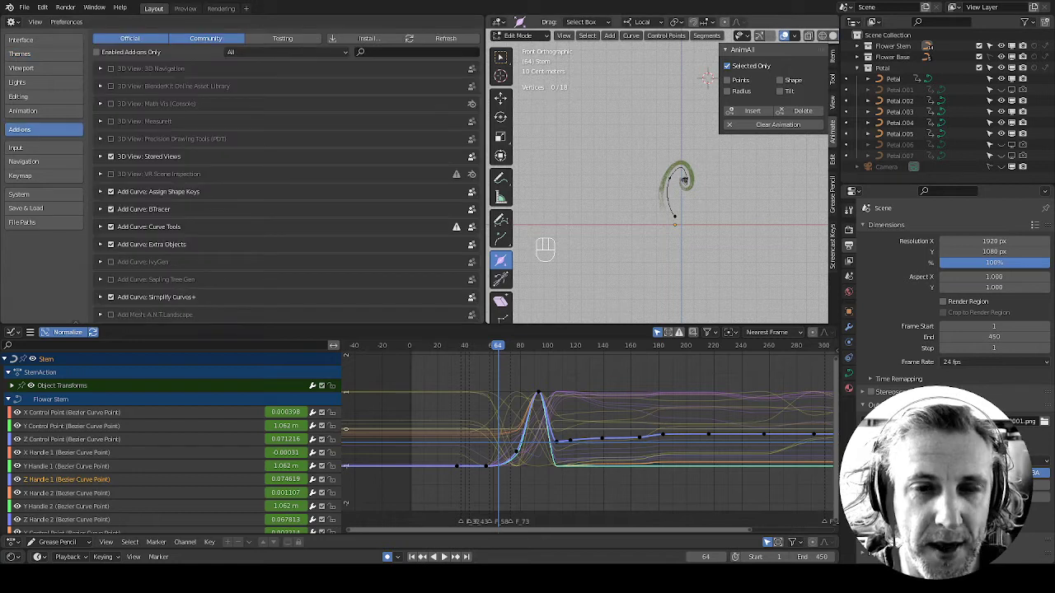
{"action": "left_click", "coordinate": [264, 53]}
{"action": "left_click", "coordinate": [261, 124]}
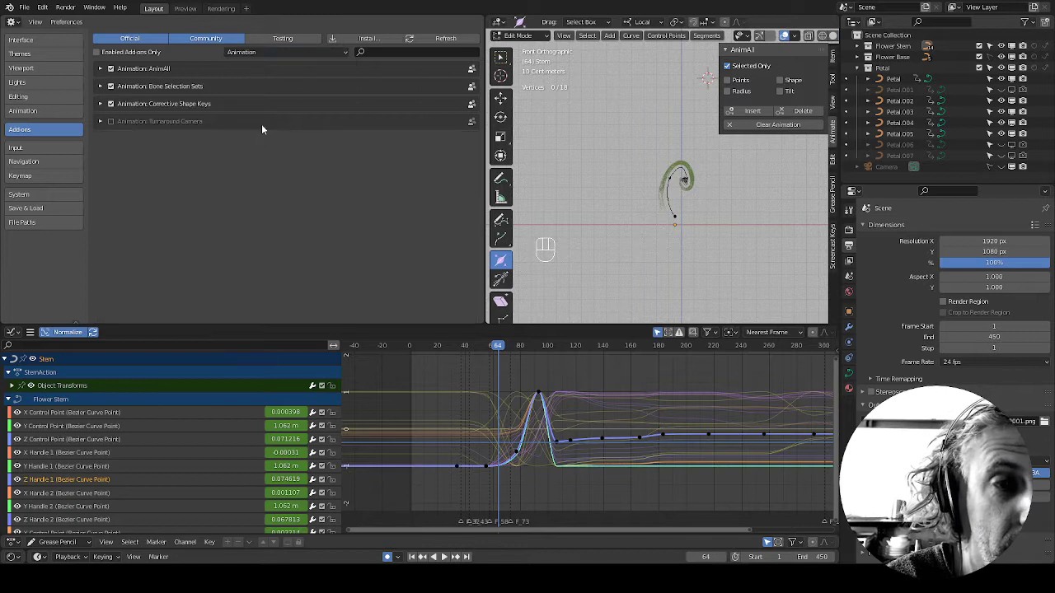
{"action": "left_click", "coordinate": [100, 68]}
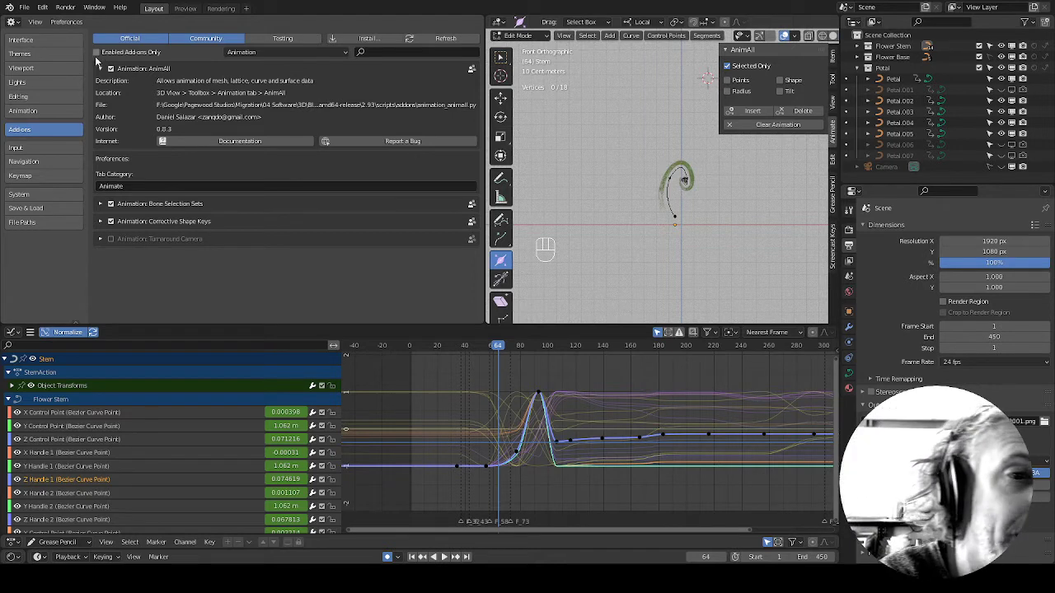
{"action": "left_click_drag", "start_coordinate": [488, 18], "coordinate": [437, 21]}
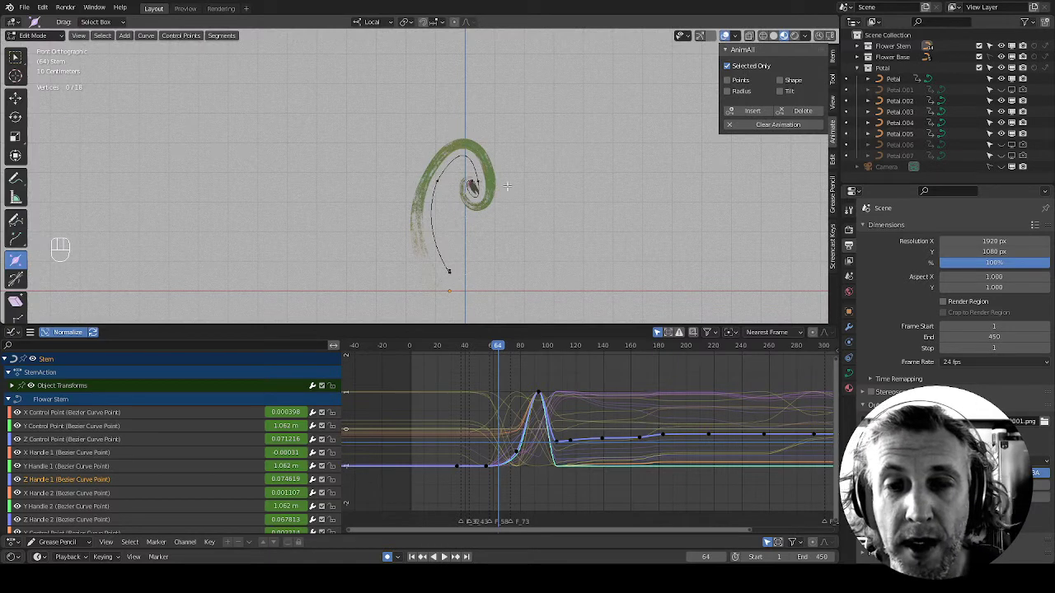
Enable AnimAll's Points option for the control points selected at the stem's base and show Insert in the Quick Favorites
{"action": "mouse_move", "coordinate": [466, 245]}
{"action": "right_mouse_down", "text": "ctrl"}
{"action": "mouse_move", "coordinate": [428, 264]}
{"action": "mouse_move", "coordinate": [486, 285]}
{"action": "right_mouse_up", "text": "ctrl"}
{"action": "left_click", "coordinate": [731, 80]}
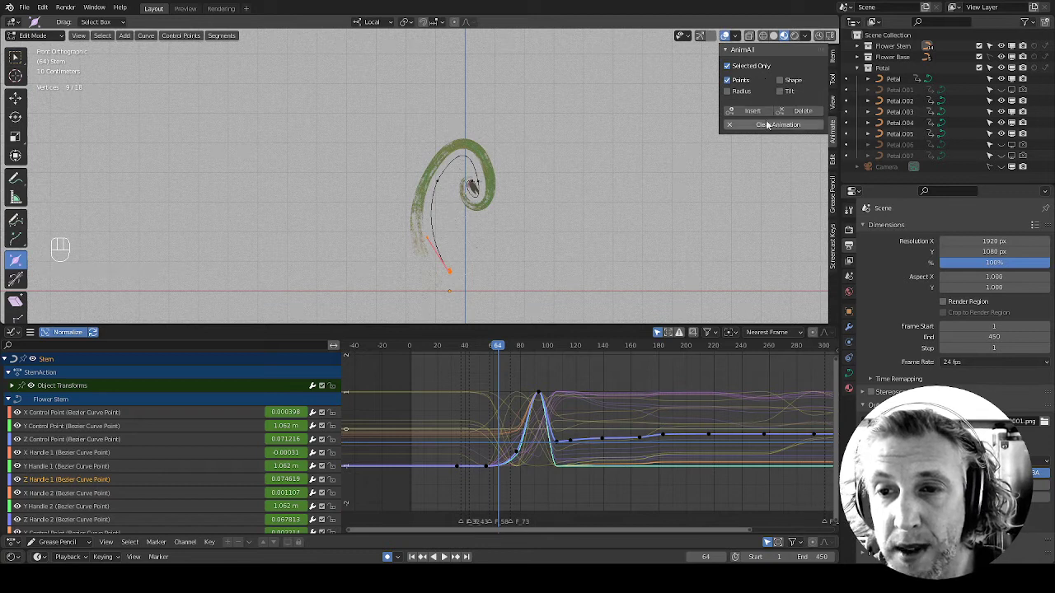
{"action": "right_click", "coordinate": [755, 113]}
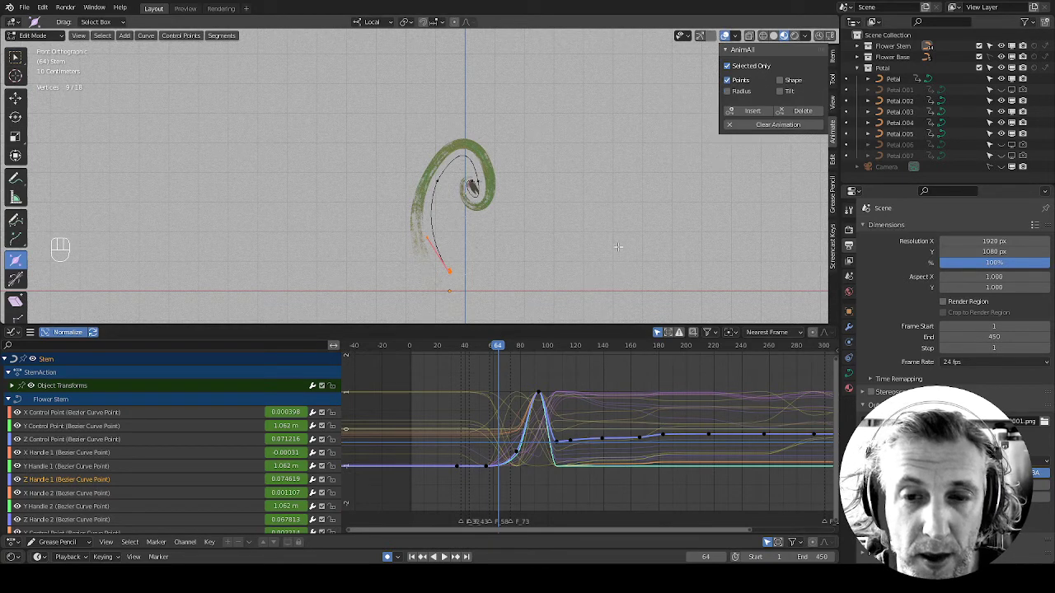
{"action": "key", "text": "q"}
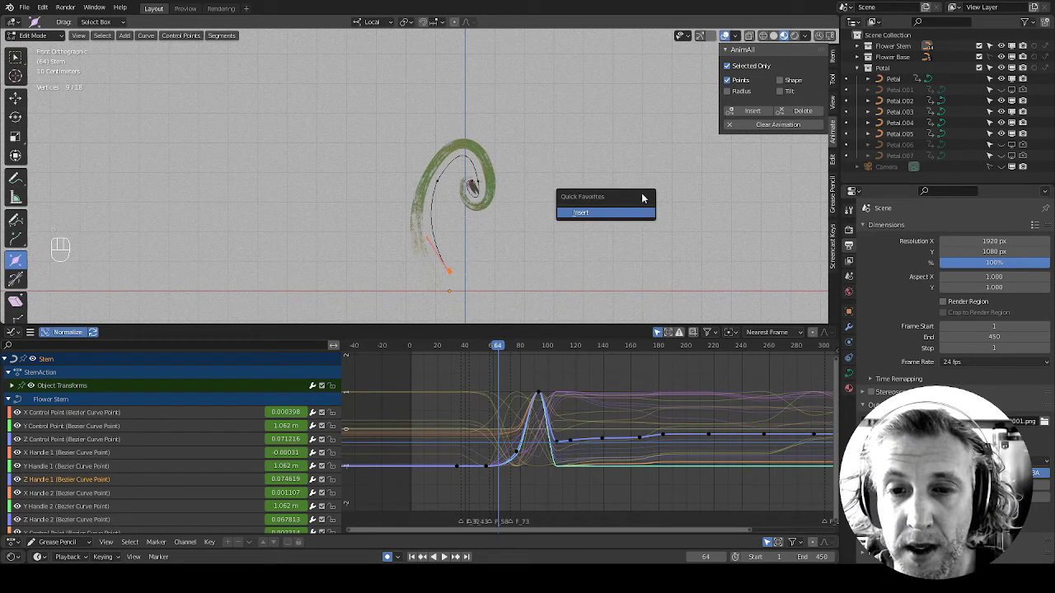
{"action": "middle_click_drag", "start_coordinate": [630, 239], "coordinate": [655, 239], "text": "ctrl"}
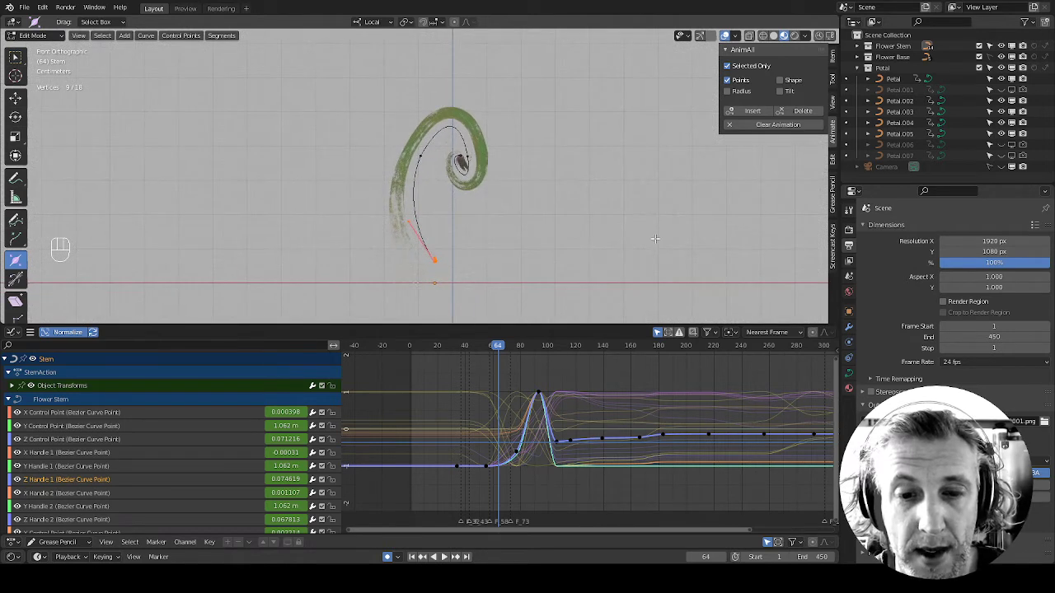
Enlarge the 3D viewport over the Graph Editor and return the stem to Object Mode
{"action": "left_click", "coordinate": [603, 322]}
{"action": "left_click_drag", "start_coordinate": [605, 324], "coordinate": [599, 371]}
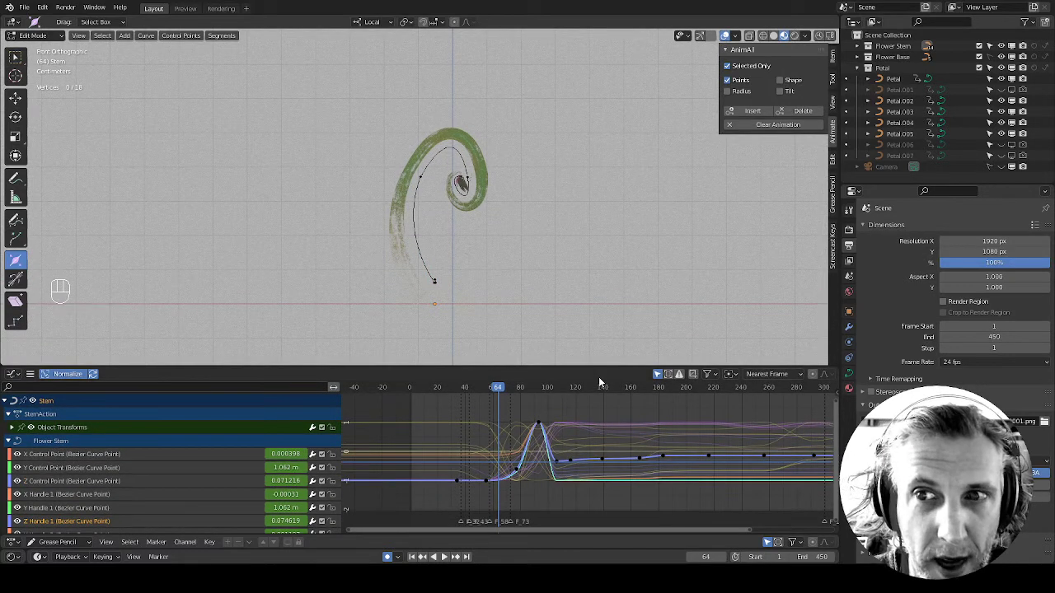
{"action": "key", "text": "Tab"}
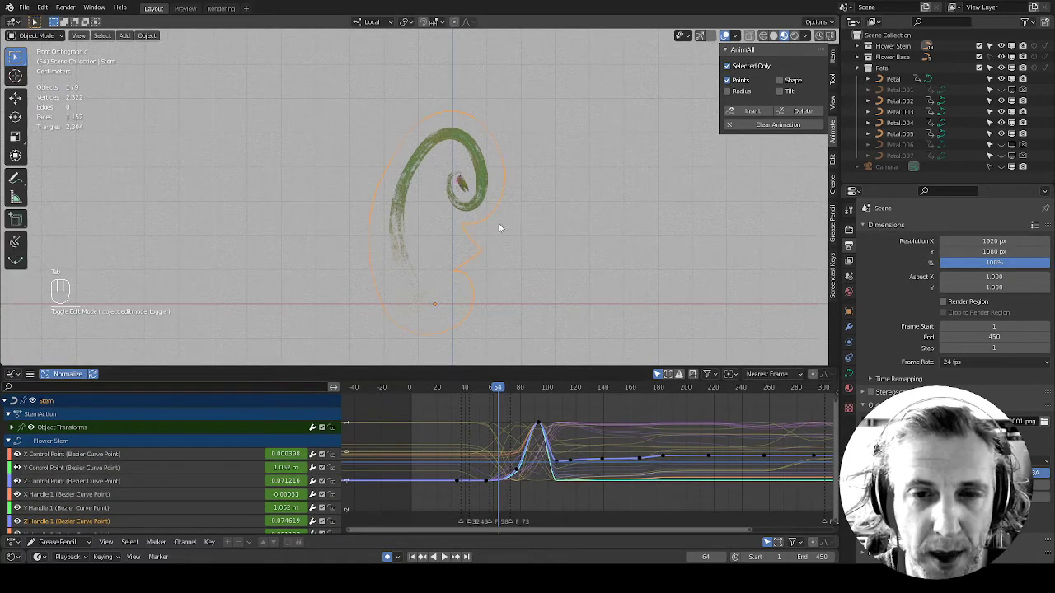
Examine the stem's mesh from several angles in Solid shading with X-ray enabled
{"action": "left_click", "coordinate": [773, 35]}
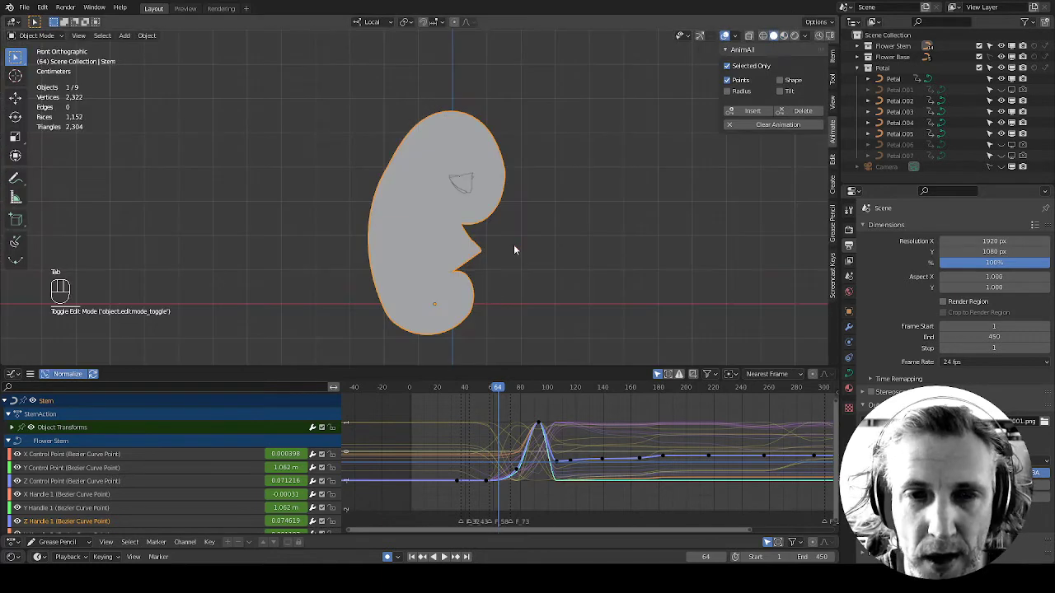
{"action": "mouse_move", "coordinate": [540, 222]}
{"action": "middle_mouse_down"}
{"action": "mouse_move", "coordinate": [542, 242]}
{"action": "mouse_move", "coordinate": [598, 250]}
{"action": "mouse_move", "coordinate": [566, 275]}
{"action": "mouse_move", "coordinate": [532, 227]}
{"action": "middle_mouse_up"}
{"action": "left_click", "coordinate": [749, 36]}
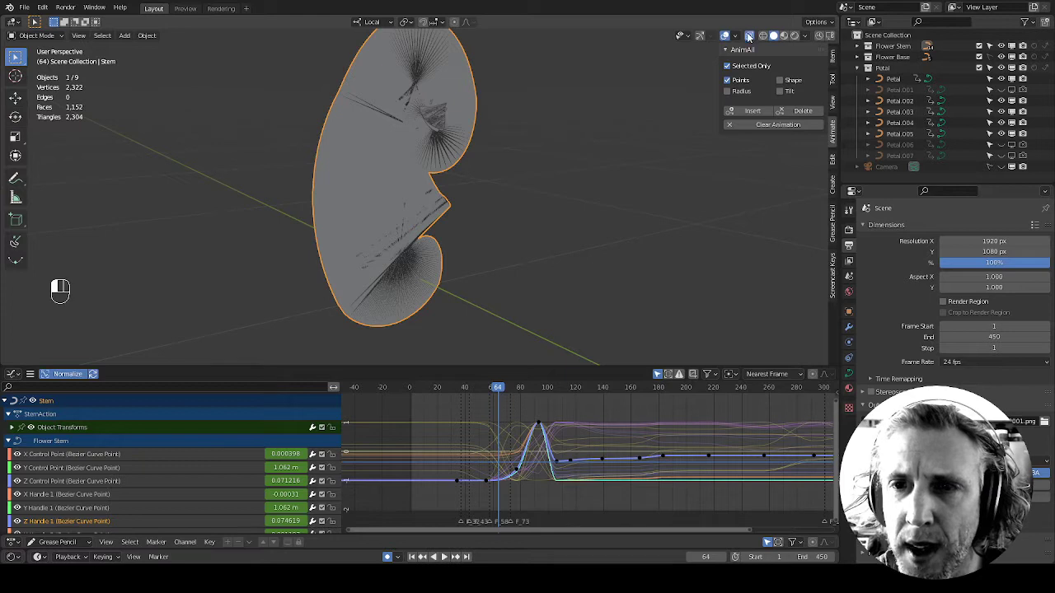
{"action": "middle_click_drag", "start_coordinate": [517, 157], "coordinate": [641, 323]}
{"action": "left_click", "coordinate": [547, 242]}
{"action": "left_click", "coordinate": [599, 229]}
{"action": "middle_click_drag", "start_coordinate": [604, 239], "coordinate": [578, 258]}
Start a new General file without saving the changes to the flower animation
{"action": "left_click", "coordinate": [24, 7]}
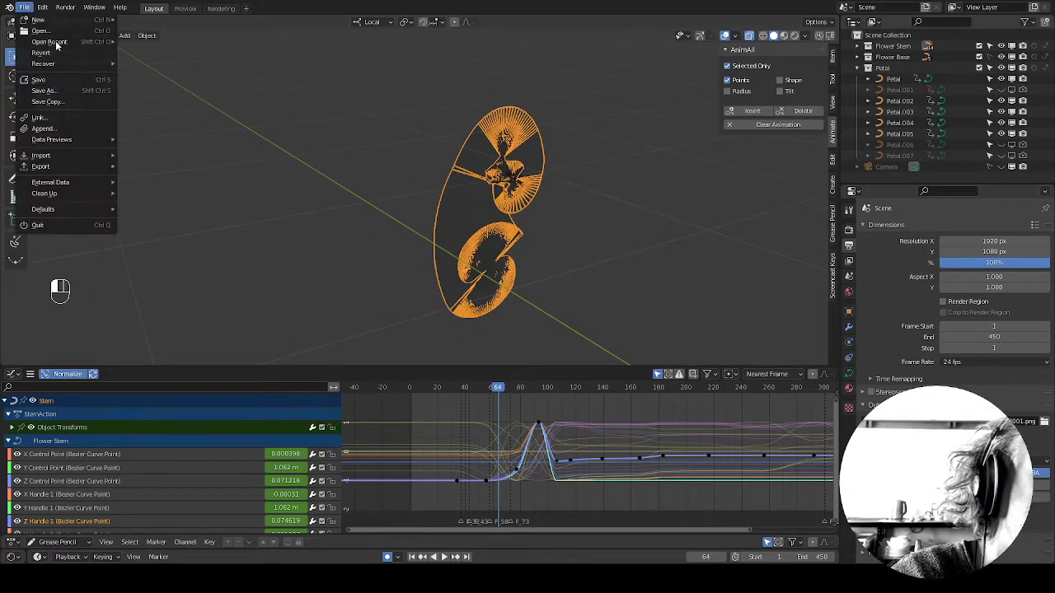
{"action": "mouse_move", "coordinate": [61, 25]}
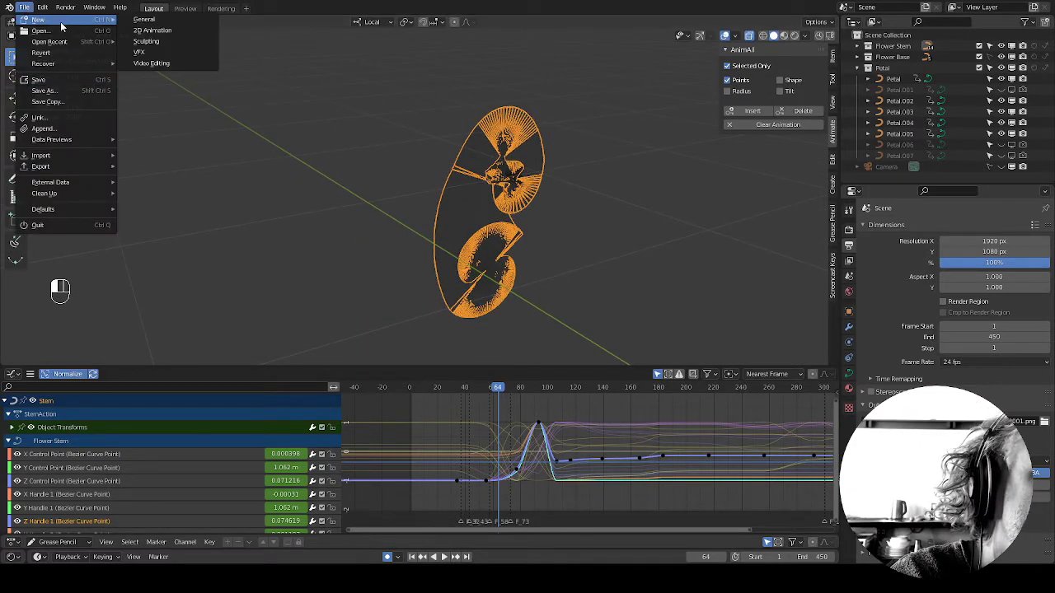
{"action": "left_click", "coordinate": [163, 19]}
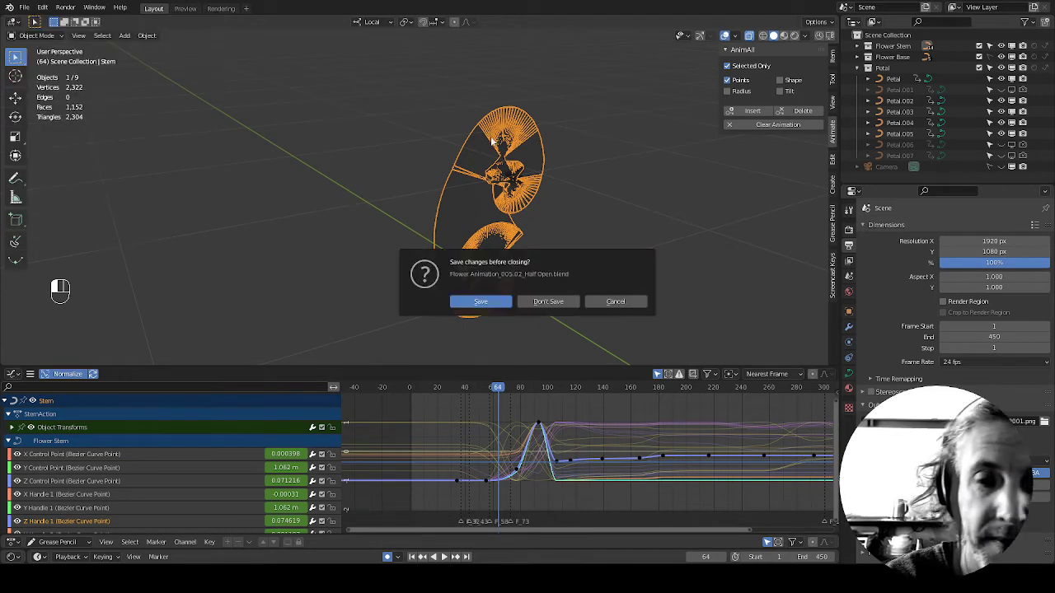
{"action": "left_click", "coordinate": [549, 303]}
{"action": "middle_click_drag", "start_coordinate": [579, 180], "coordinate": [589, 296]}
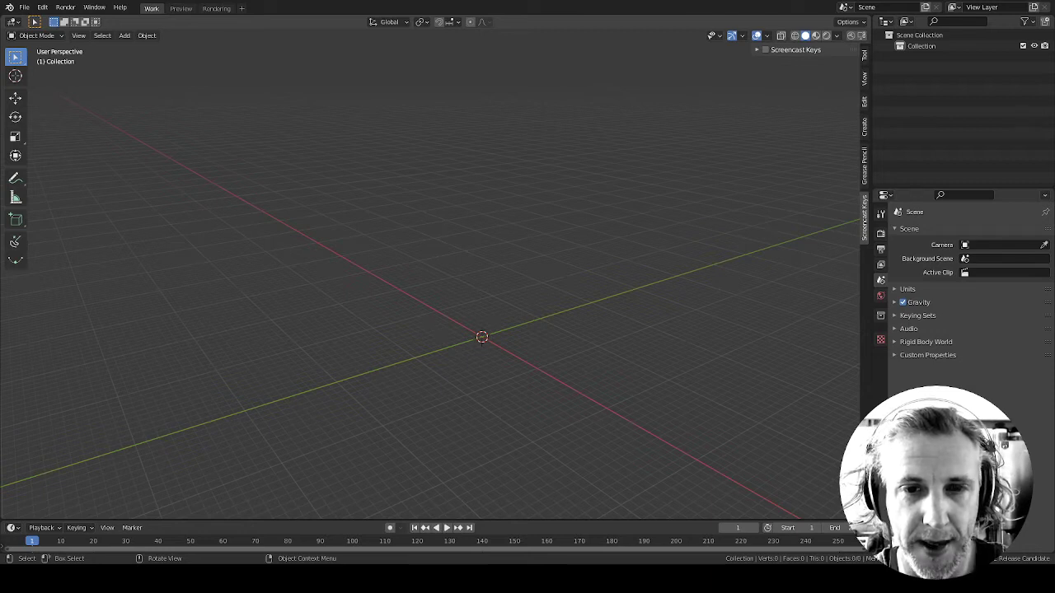
Add a Bezier curve at the world origin and frame it in the view
{"action": "middle_click_drag", "start_coordinate": [566, 339], "coordinate": [591, 340]}
{"action": "key", "text": "shift+a"}
{"action": "mouse_move", "coordinate": [578, 345]}
{"action": "left_click", "coordinate": [659, 45]}
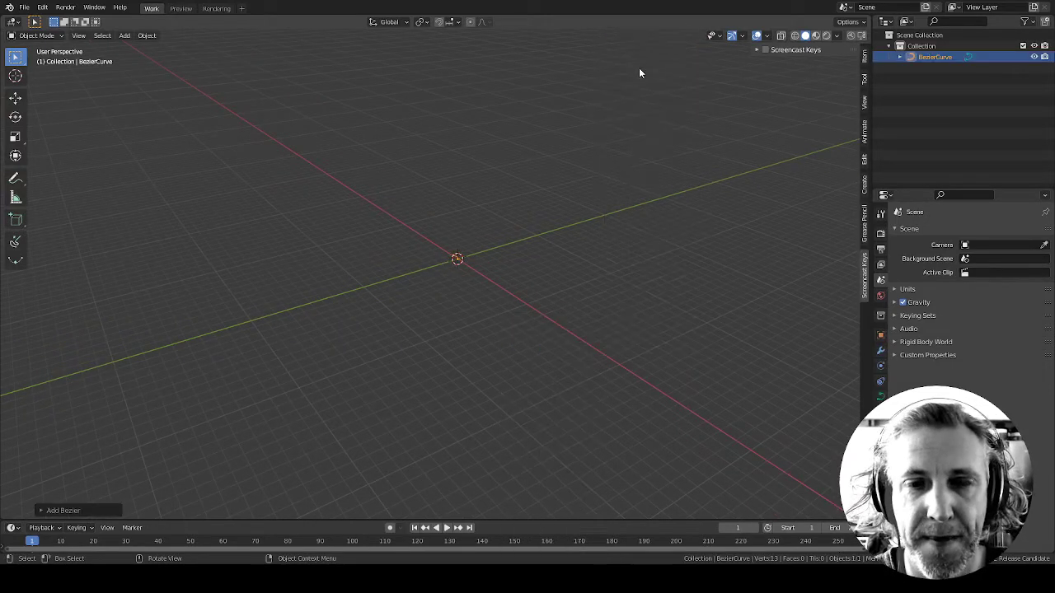
{"action": "middle_click_drag", "start_coordinate": [465, 317], "coordinate": [606, 394]}
{"action": "left_click", "coordinate": [483, 262]}
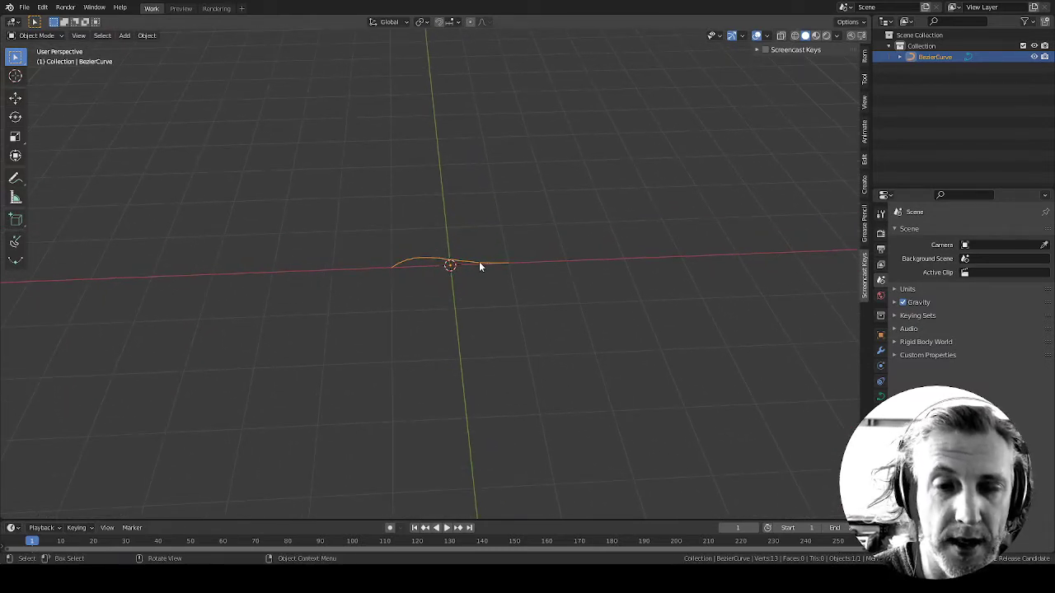
{"action": "left_click", "coordinate": [78, 35]}
{"action": "left_click", "coordinate": [136, 106]}
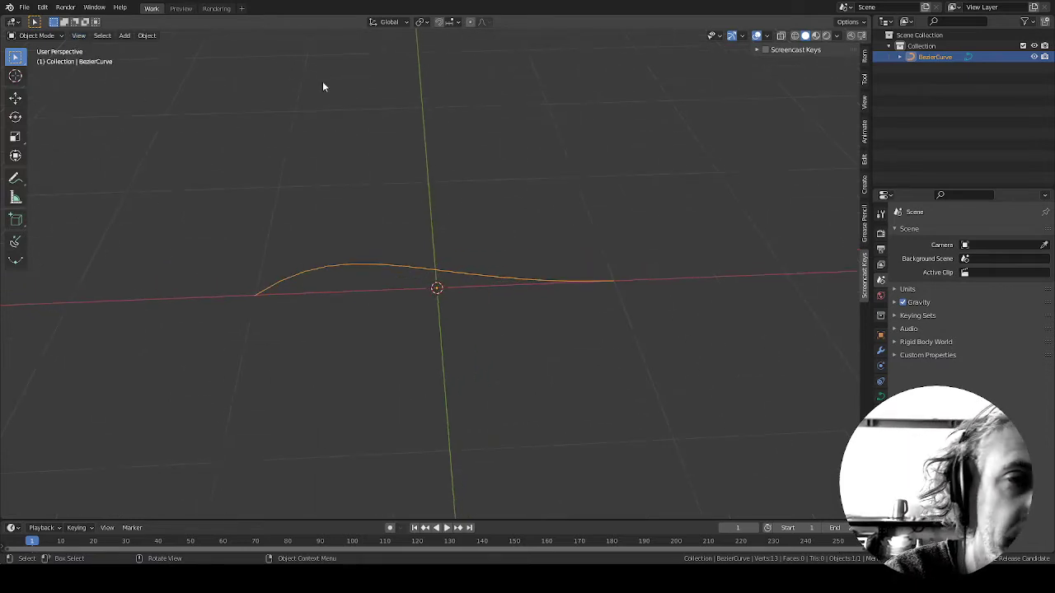
{"action": "middle_click_drag", "start_coordinate": [632, 289], "coordinate": [640, 396], "text": "ctrl"}
{"action": "middle_click_drag", "start_coordinate": [642, 329], "coordinate": [590, 359], "text": "shift"}
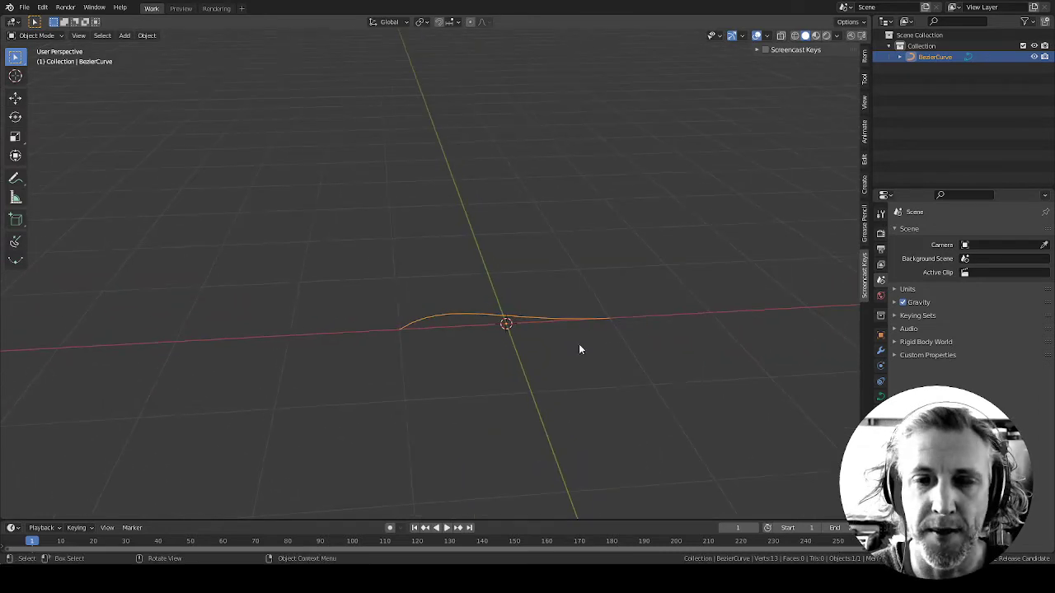
Move the Bezier curve up and back from the origin to about X -0.06 m, Y 0.76 m, Z 1.39 m
{"action": "key", "text": "g"}
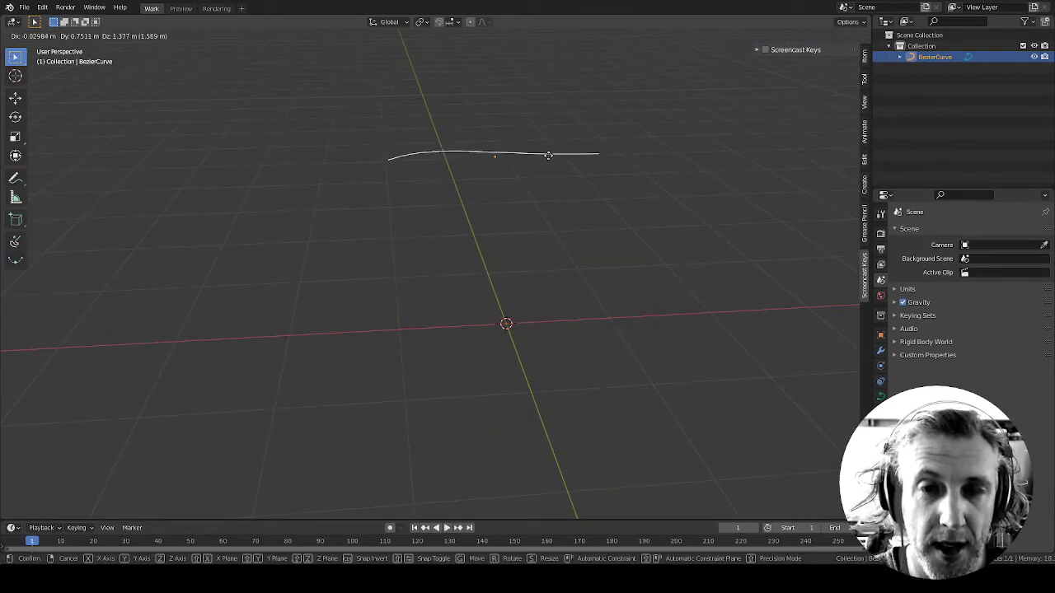
{"action": "left_click", "coordinate": [542, 158]}
{"action": "middle_click_drag", "start_coordinate": [522, 214], "coordinate": [565, 228]}
Try rotating the Bezier curve freehand about the global X axis and undo the rotation
{"action": "key", "text": "r"}
{"action": "key", "text": "x"}
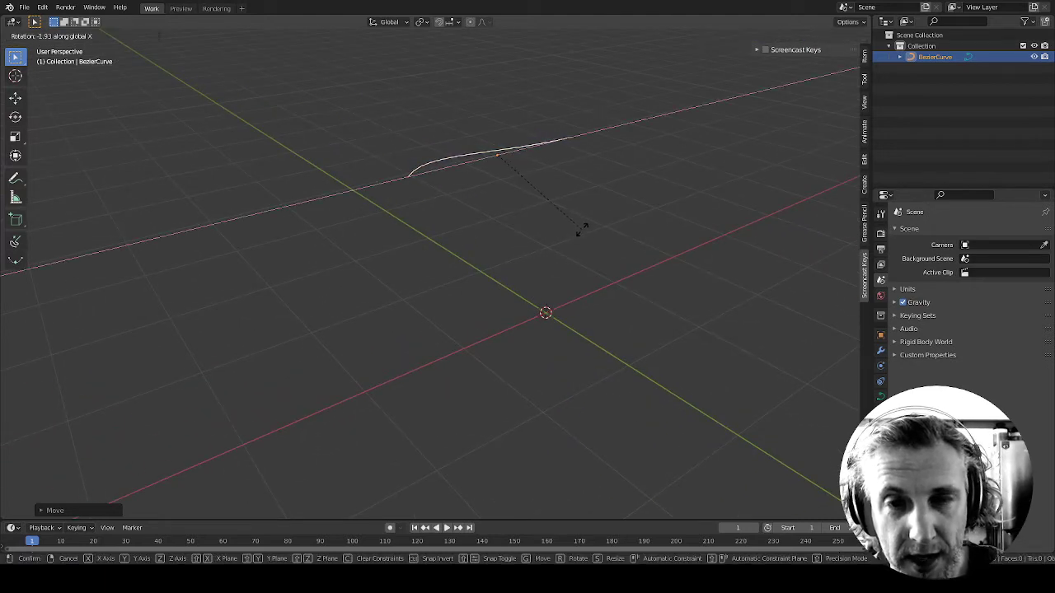
{"action": "left_click", "coordinate": [584, 234]}
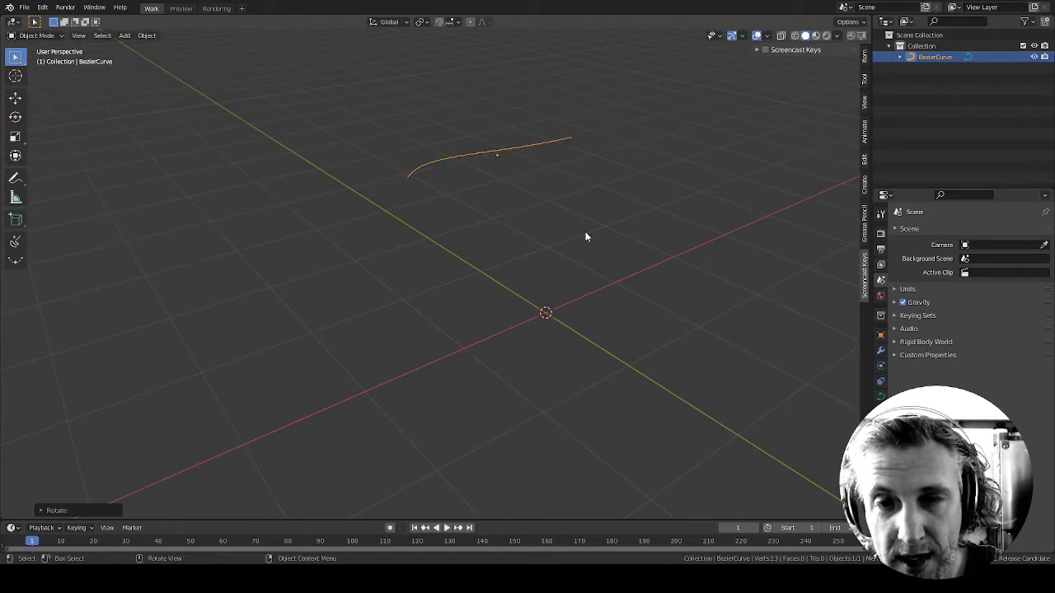
{"action": "key", "text": "ctrl+z"}
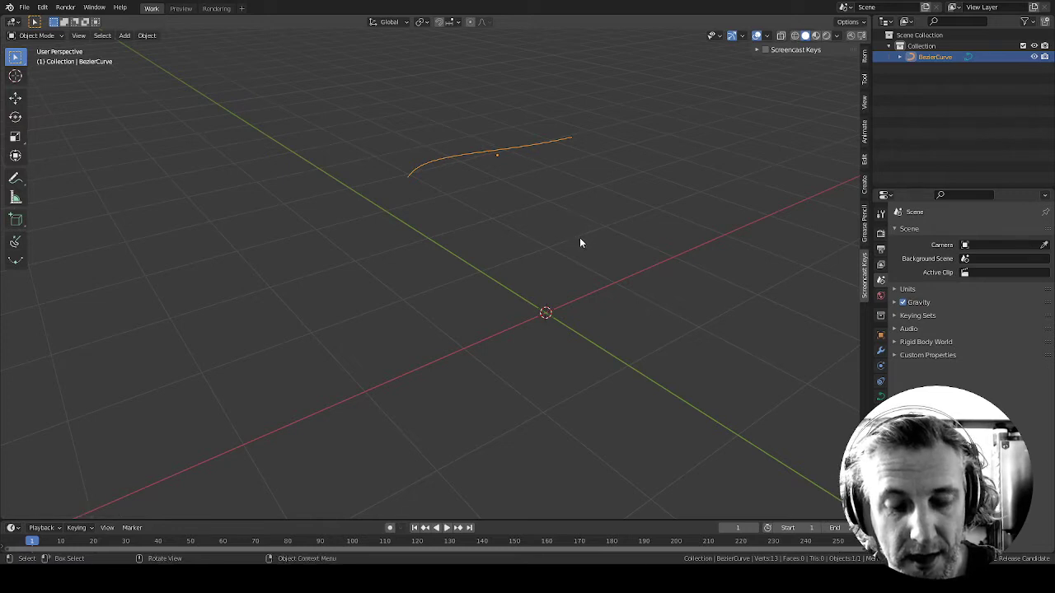
Rotate the Bezier curve 90° about the global X axis and show its transform values
{"action": "key", "text": "r"}
{"action": "type", "text": "x90"}
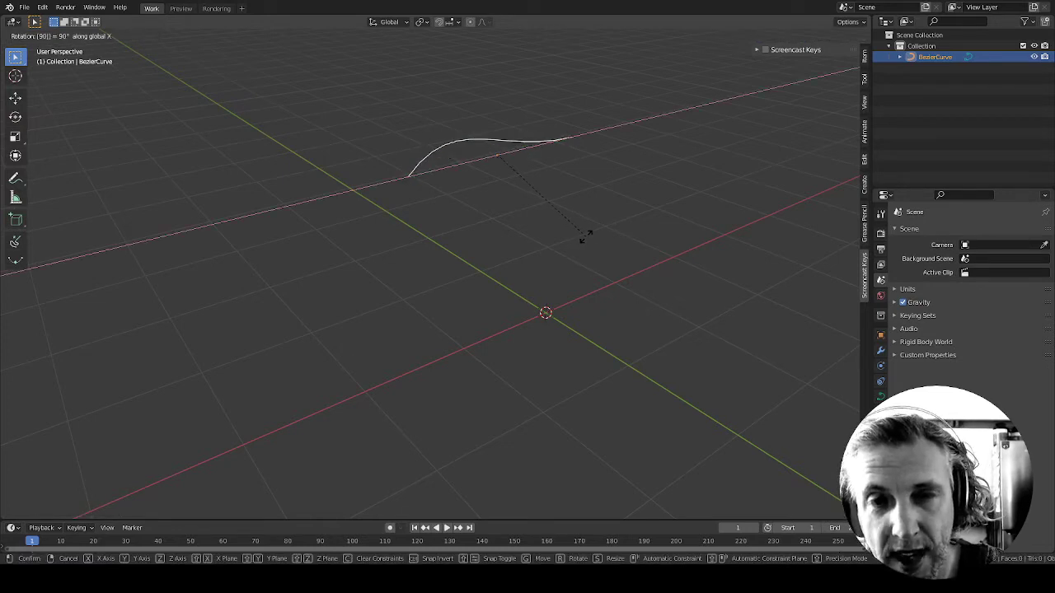
{"action": "left_click", "coordinate": [586, 238]}
{"action": "middle_click_drag", "start_coordinate": [532, 189], "coordinate": [577, 153]}
{"action": "left_click", "coordinate": [864, 58]}
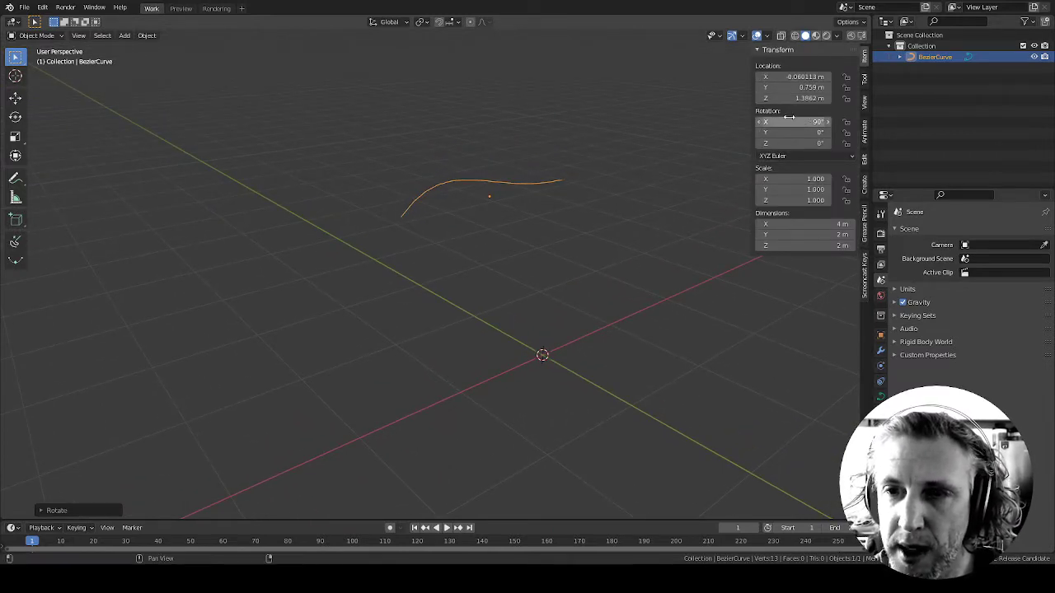
Try applying the Bezier curve's transform, revert its rotation to 0°, and deselect it
{"action": "key", "text": "ctrl+a"}
{"action": "left_click", "coordinate": [559, 217]}
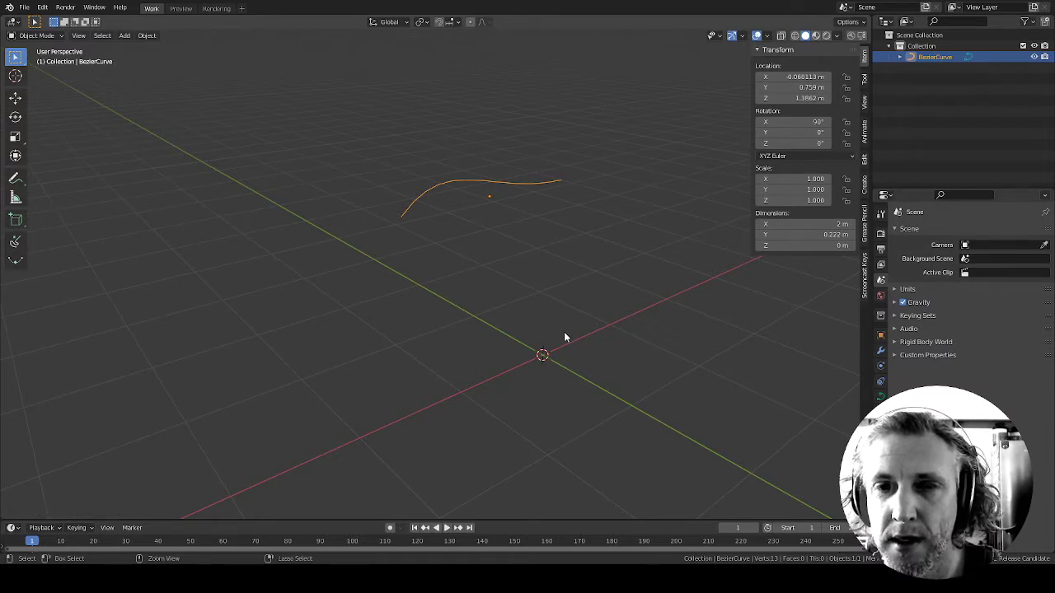
{"action": "left_click", "coordinate": [599, 299]}
{"action": "middle_click_drag", "start_coordinate": [595, 317], "coordinate": [533, 334], "text": "shift"}
{"action": "middle_click_drag", "start_coordinate": [531, 352], "coordinate": [530, 331], "text": "ctrl"}
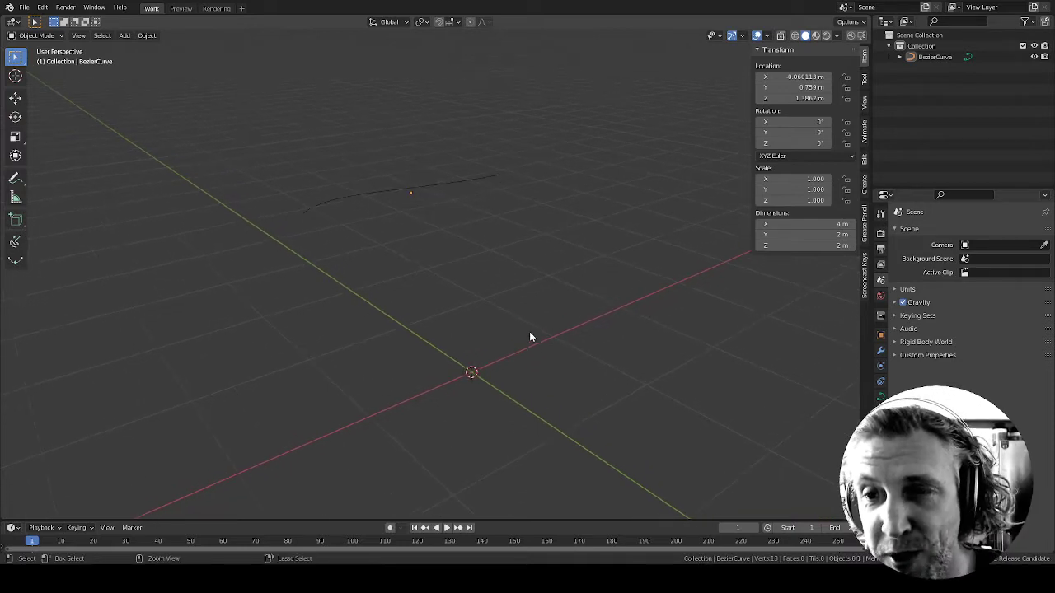
{"action": "middle_click_drag", "start_coordinate": [529, 292], "coordinate": [546, 319], "text": "shift"}
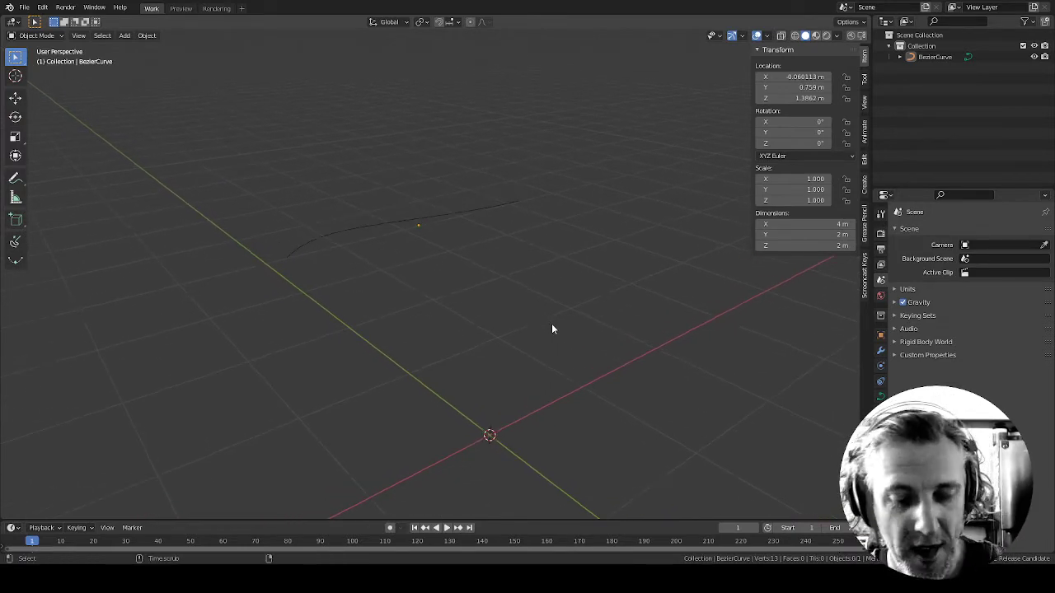
Select the Bezier curve and clear its location and rotation
{"action": "left_click", "coordinate": [490, 216]}
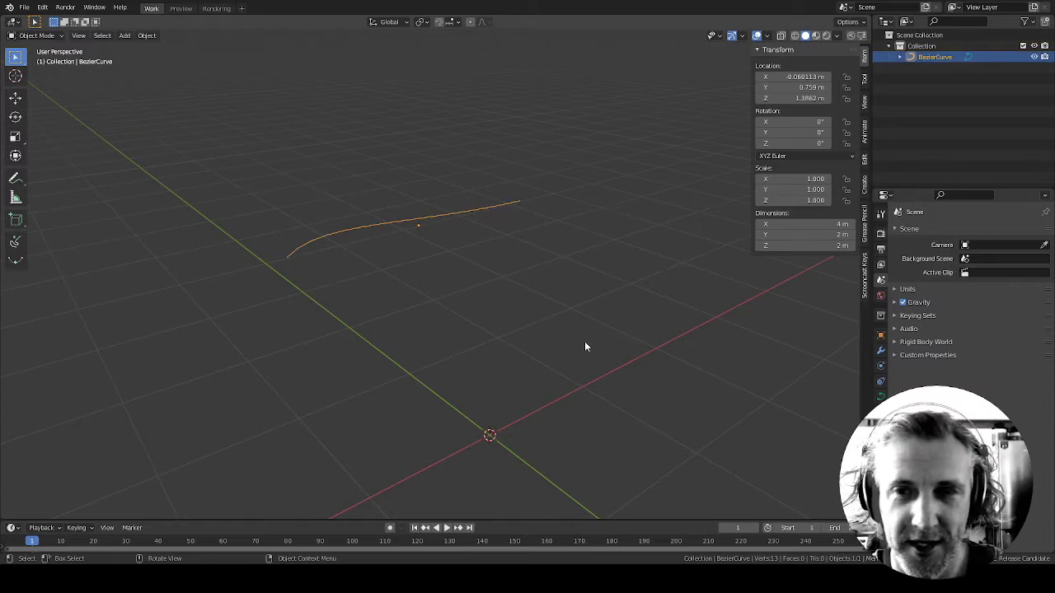
{"action": "key", "text": "alt+g"}
{"action": "middle_click_drag", "start_coordinate": [582, 394], "coordinate": [569, 314]}
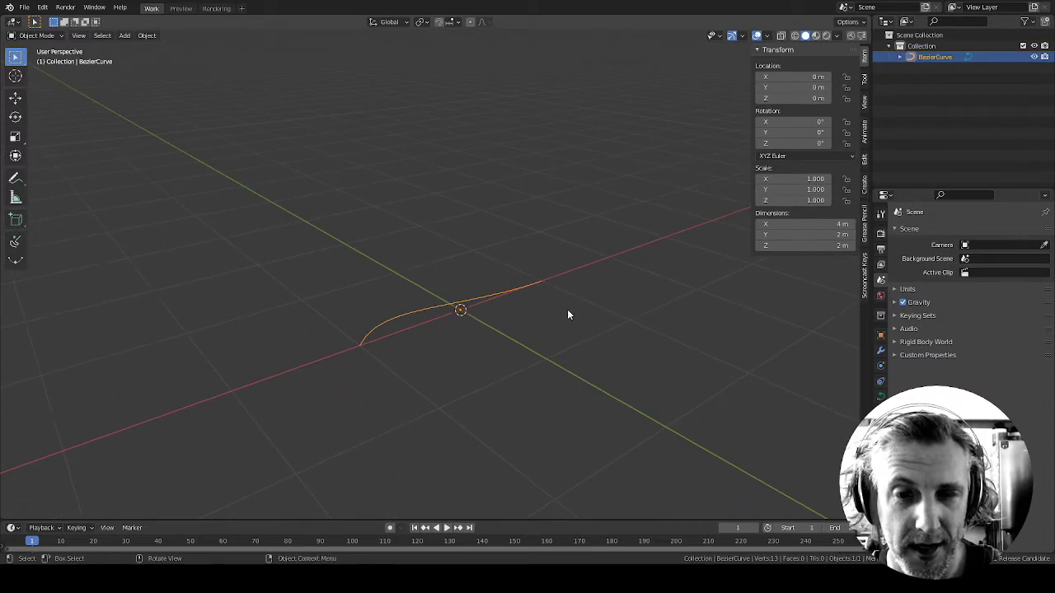
{"action": "key", "text": "alt+r"}
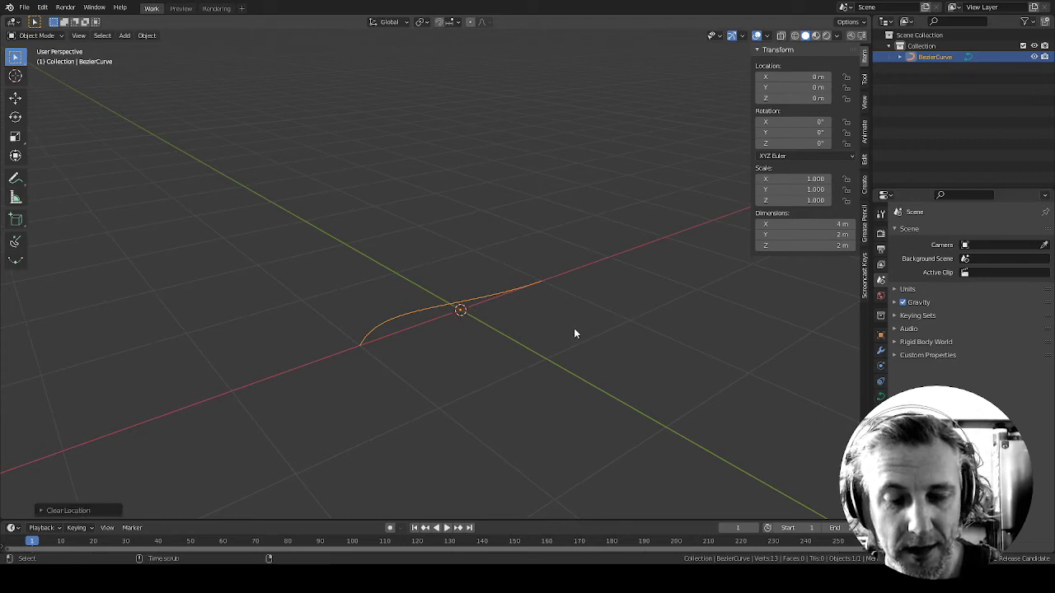
Rotate all the Bezier curve's control points 90° about the X axis in Edit Mode, and return to Object Mode
{"action": "key", "text": "x"}
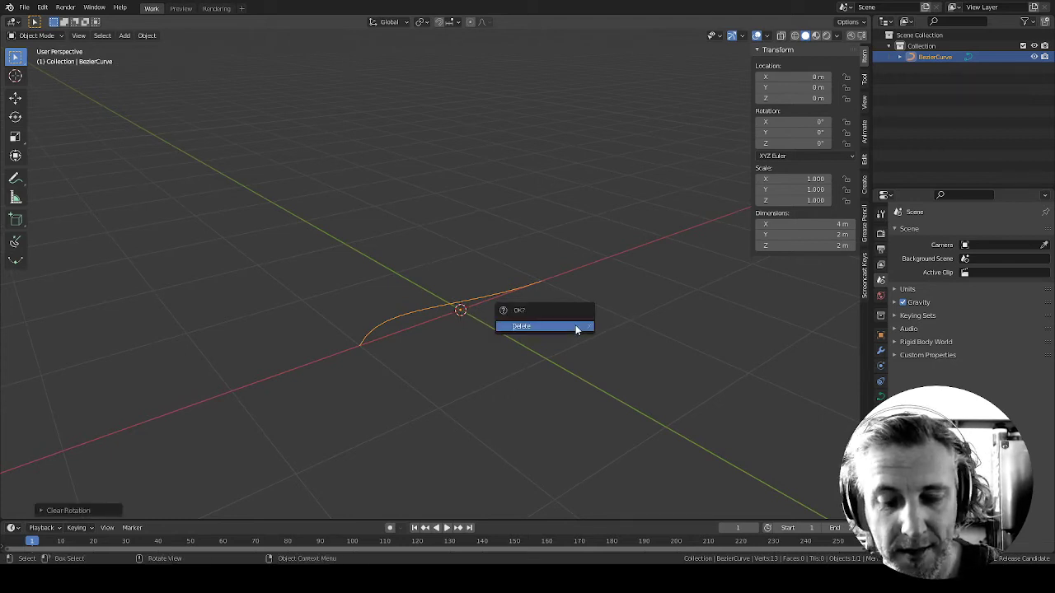
{"action": "key", "text": "Escape"}
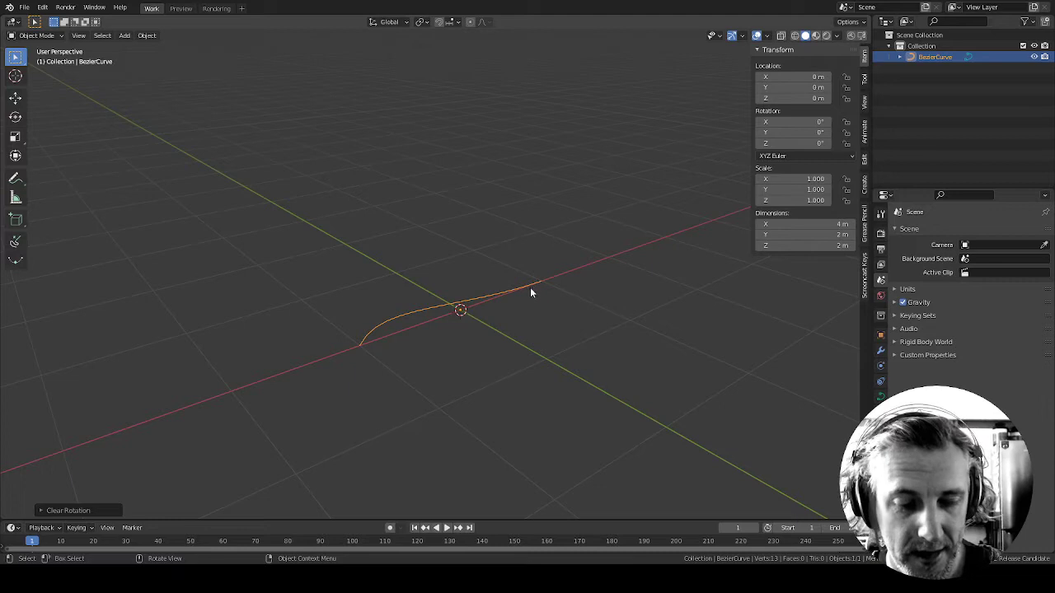
{"action": "key", "text": "Tab"}
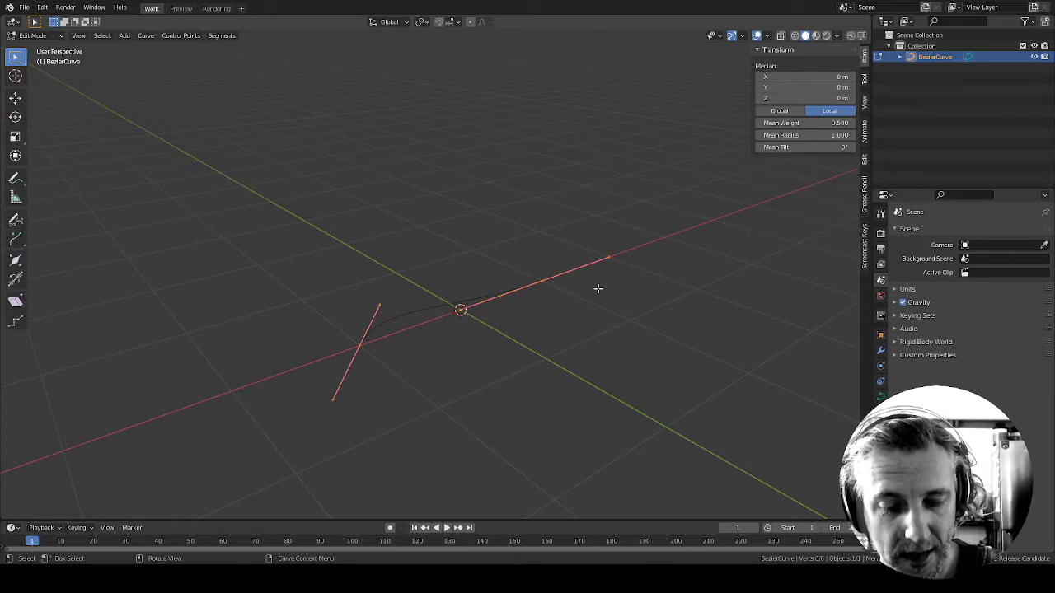
{"action": "type", "text": "rx90"}
{"action": "key", "text": "Return"}
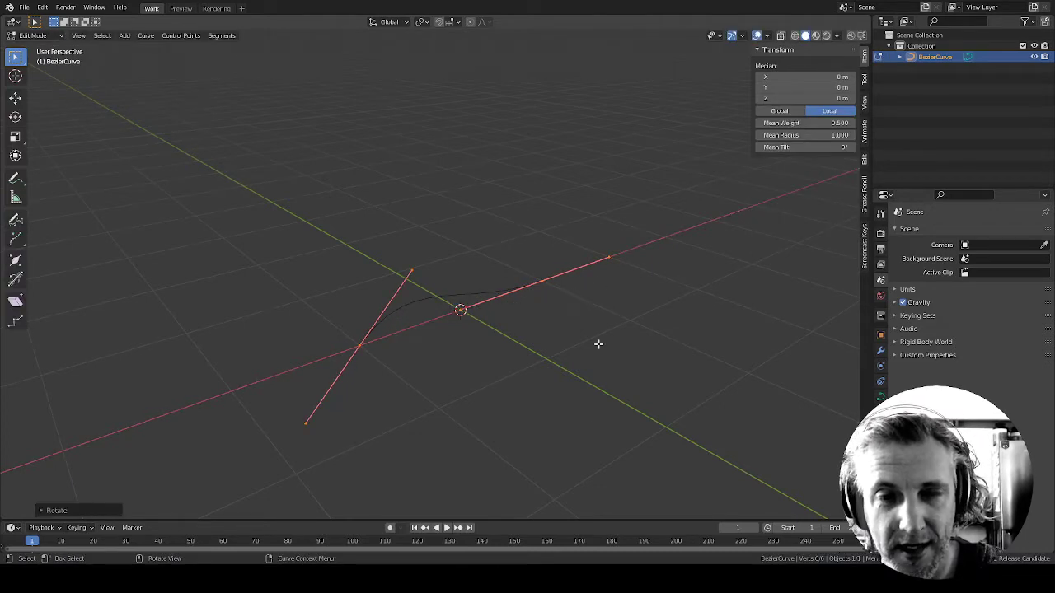
{"action": "key", "text": "Tab"}
{"action": "middle_click_drag", "start_coordinate": [530, 330], "coordinate": [582, 377]}
Try moving all the curve's control points about 0.13 m along the Y axis in Edit Mode and undo the move
{"action": "key", "text": "Tab"}
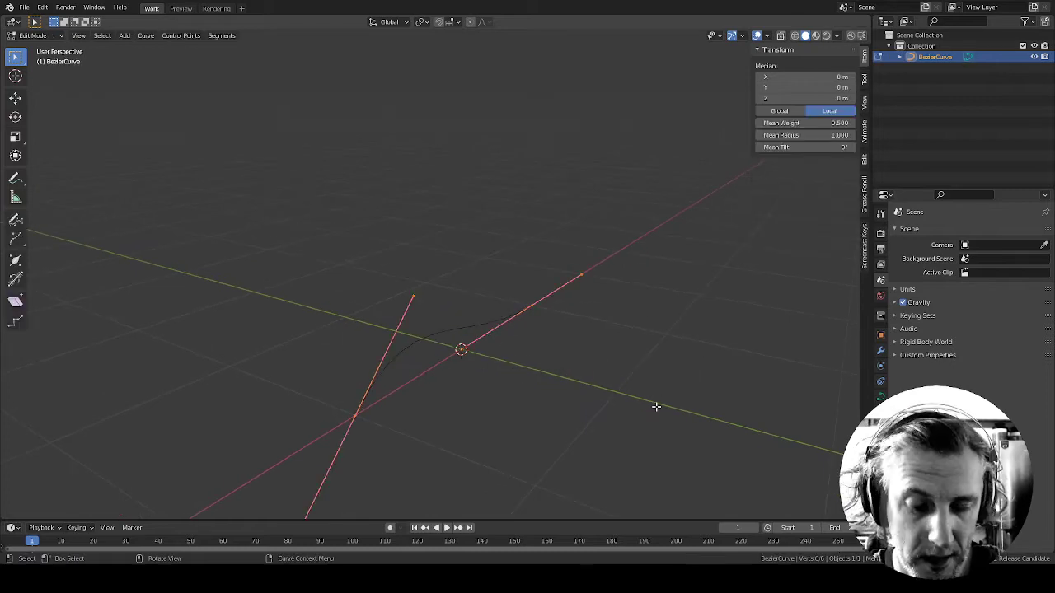
{"action": "key", "text": "g"}
{"action": "key", "text": "y"}
{"action": "left_click", "coordinate": [639, 401]}
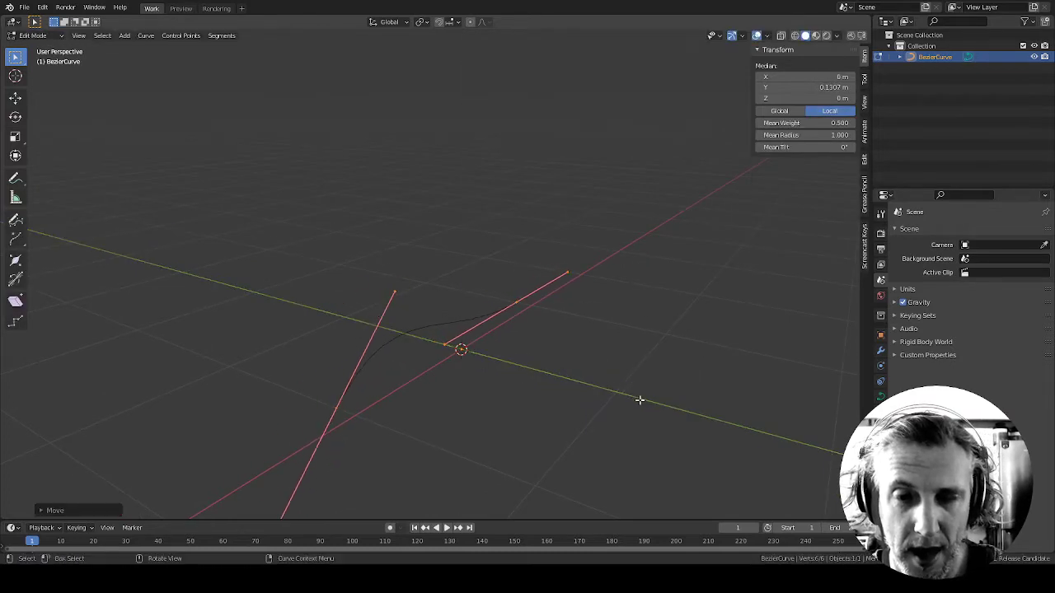
{"action": "key", "text": "ctrl+z"}
{"action": "middle_click_drag", "start_coordinate": [619, 399], "coordinate": [547, 380]}
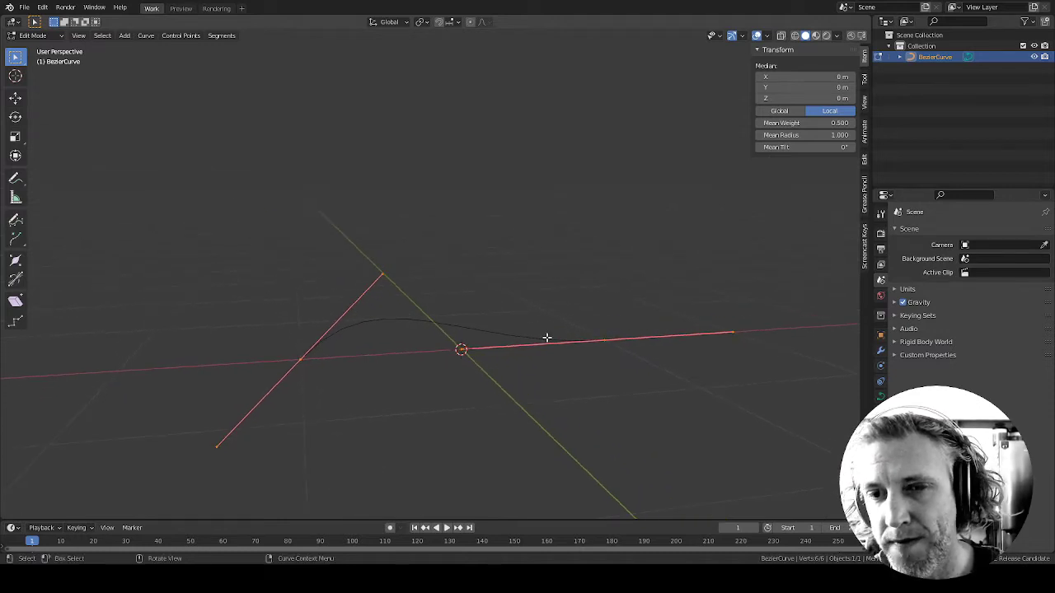
{"action": "key", "text": "Tab"}
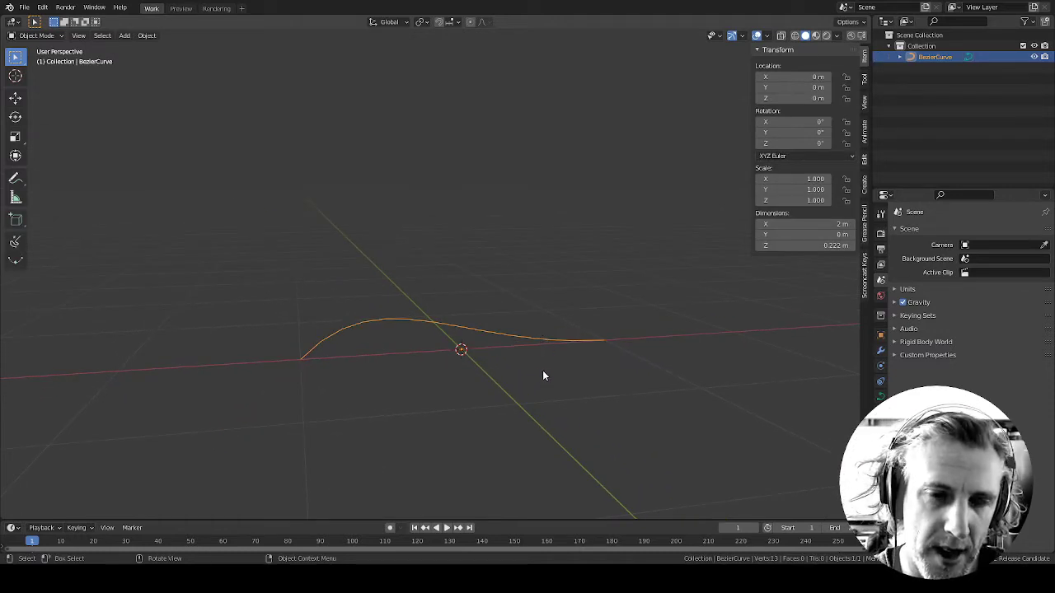
Raise all the curve's control points along the Z axis in Edit Mode, leaving the object's origin in place, and return to Object Mode
{"action": "key", "text": "Tab"}
{"action": "key", "text": "g"}
{"action": "key", "text": "z"}
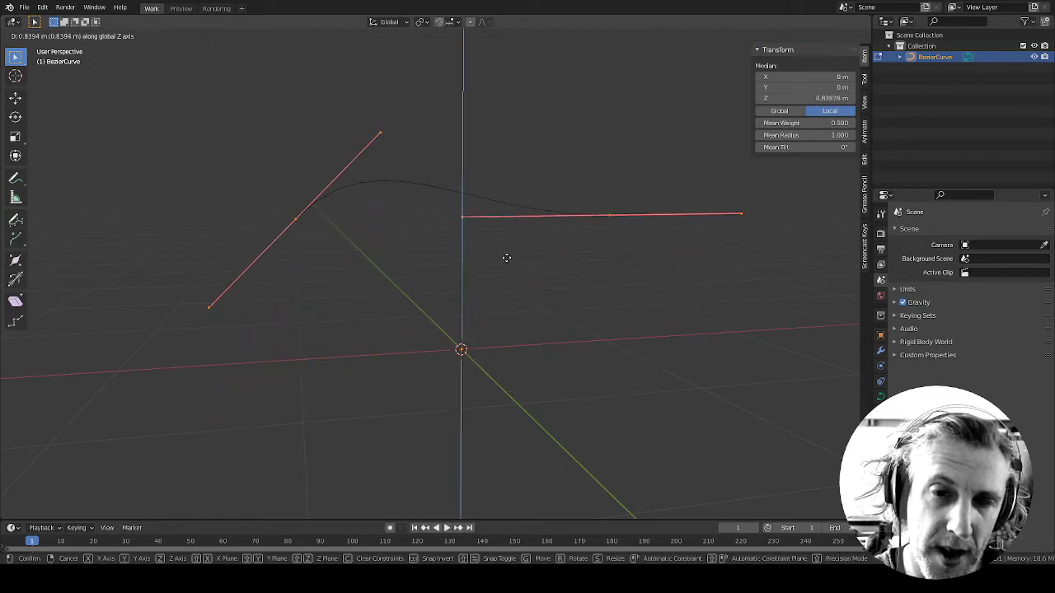
{"action": "left_click", "coordinate": [544, 233]}
{"action": "middle_click_drag", "start_coordinate": [544, 233], "coordinate": [550, 327]}
{"action": "key", "text": "Tab"}
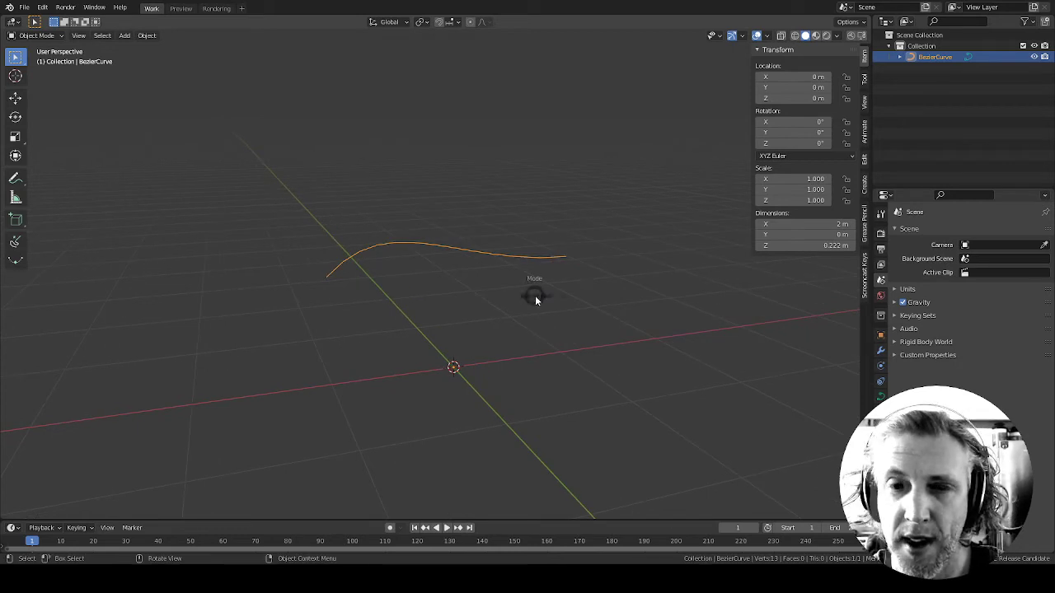
{"action": "key", "text": "ctrl+Tab"}
{"action": "key", "text": "Tab"}
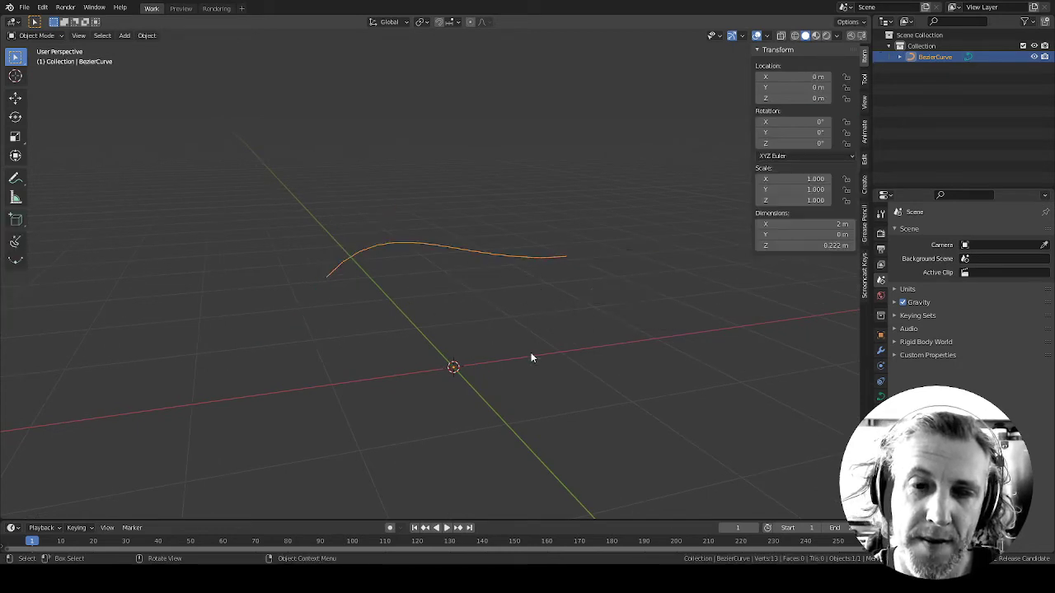
Move the whole Bezier curve object up about 0.89 m along the Z axis
{"action": "key", "text": "g"}
{"action": "key", "text": "z"}
{"action": "left_click", "coordinate": [544, 258]}
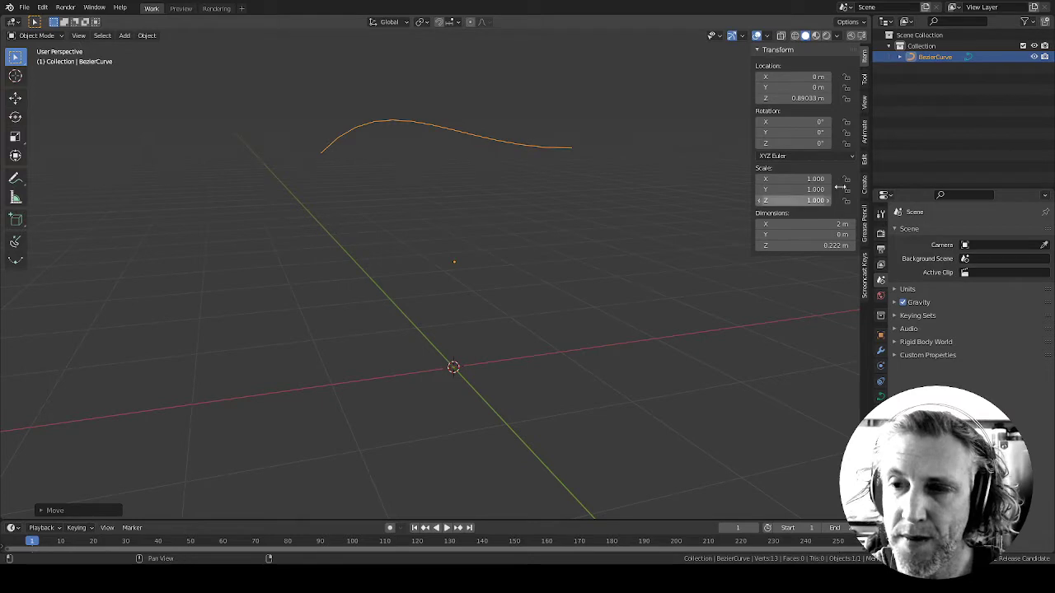
Make the curve 2D and try different preview resolutions, including 13, finishing at 64
{"action": "left_click", "coordinate": [880, 397]}
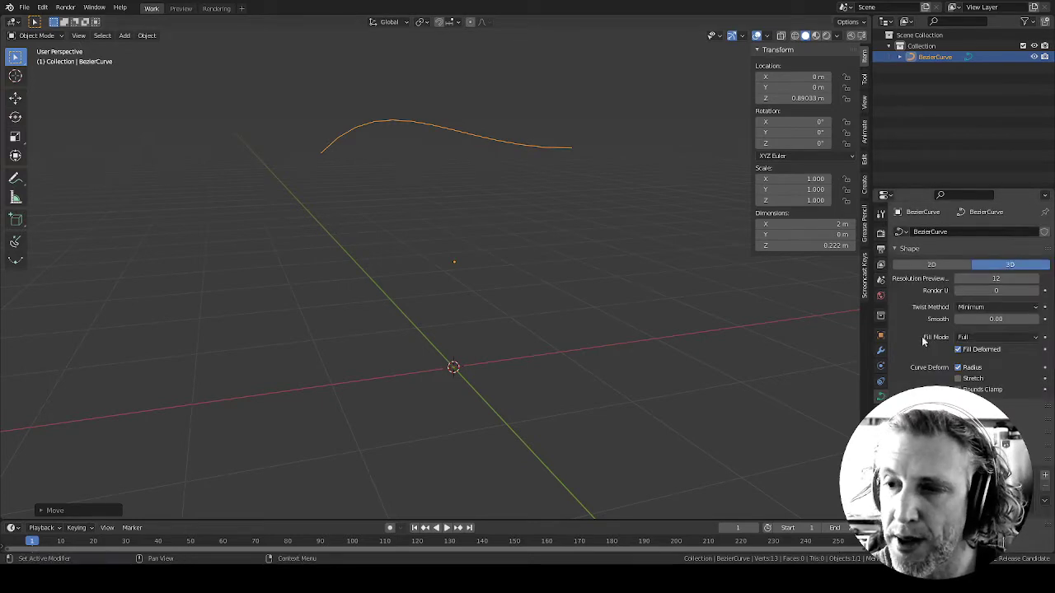
{"action": "left_click", "coordinate": [931, 265]}
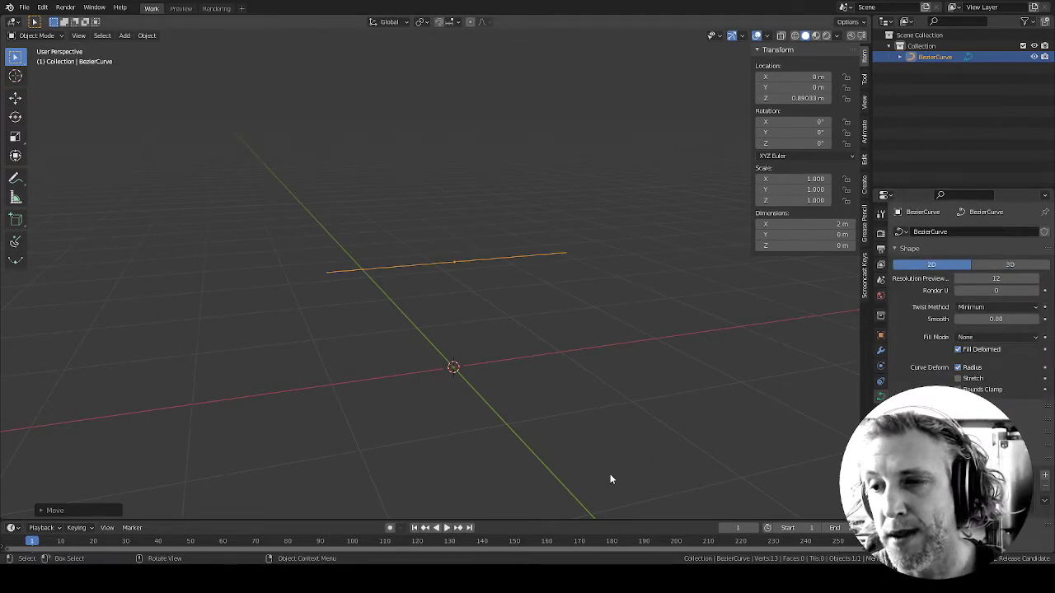
{"action": "left_click_drag", "start_coordinate": [993, 280], "coordinate": [1044, 274]}
{"action": "right_click", "coordinate": [996, 279]}
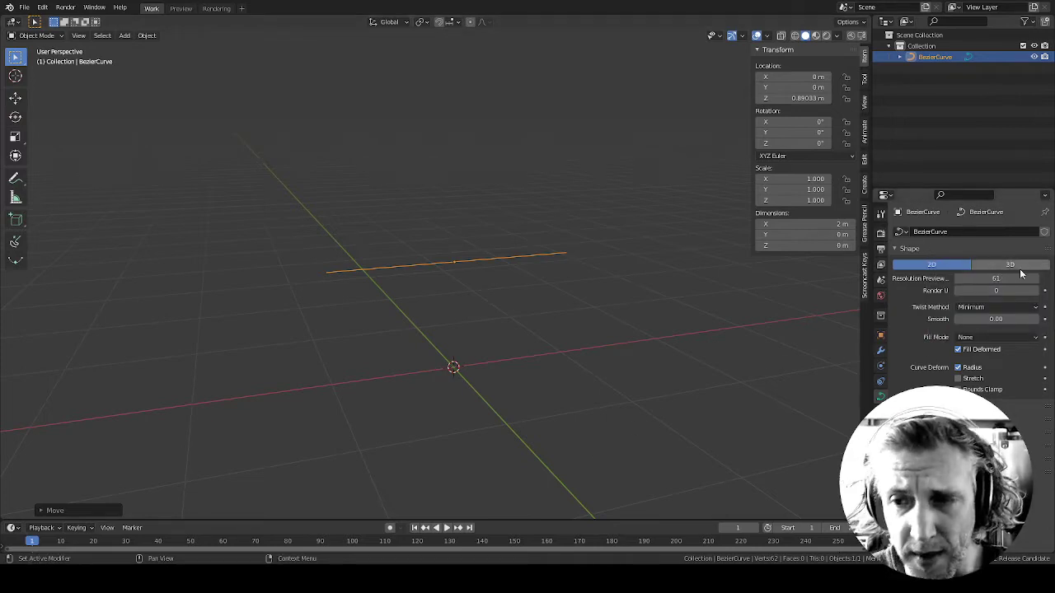
{"action": "left_click_drag", "start_coordinate": [994, 278], "coordinate": [1014, 278]}
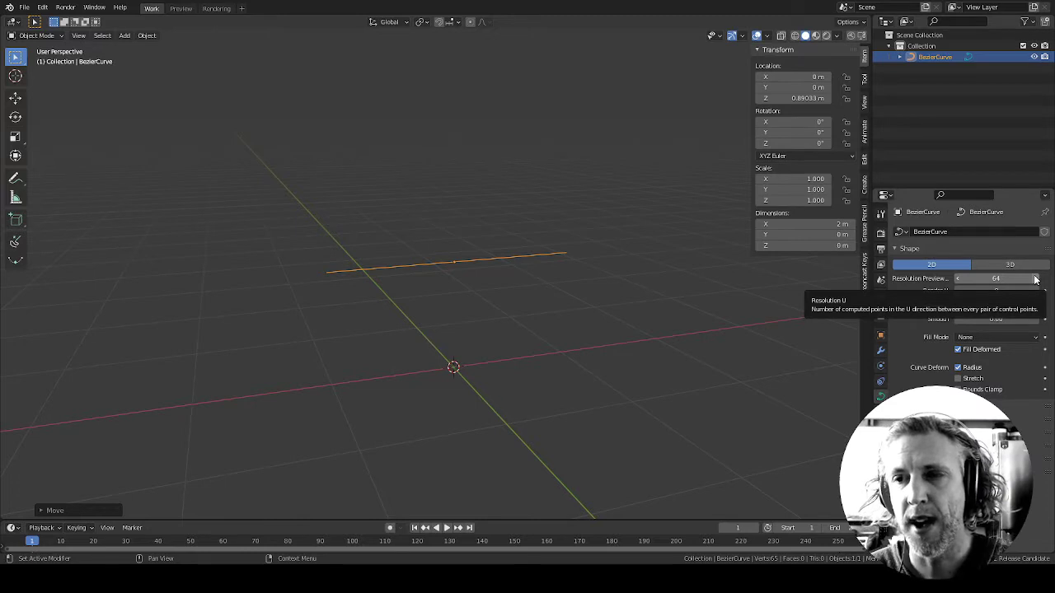
{"action": "left_click_drag", "start_coordinate": [1036, 280], "coordinate": [943, 290]}
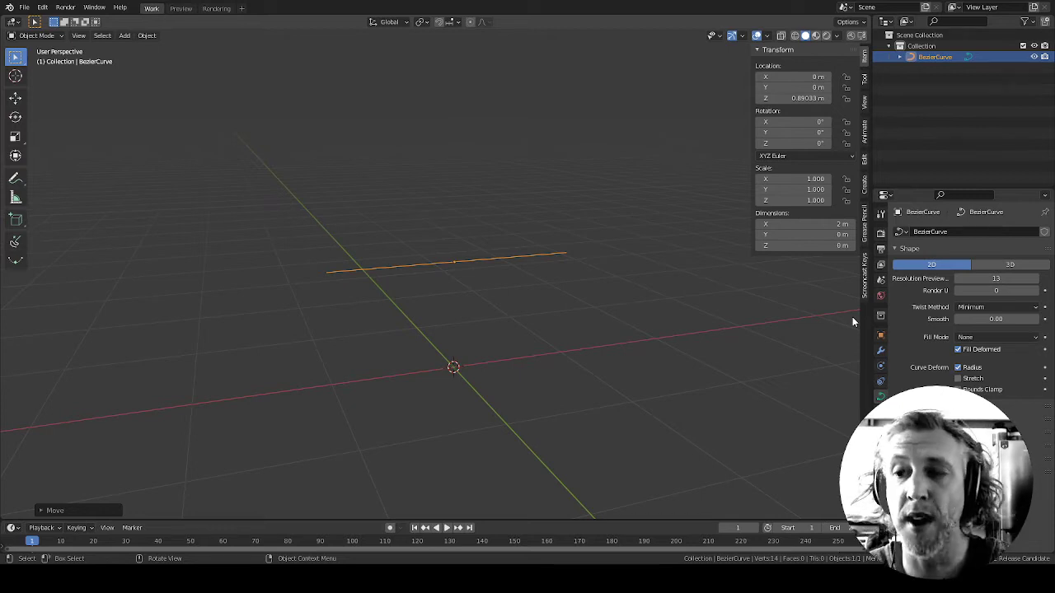
{"action": "left_click_drag", "start_coordinate": [997, 280], "coordinate": [1051, 279]}
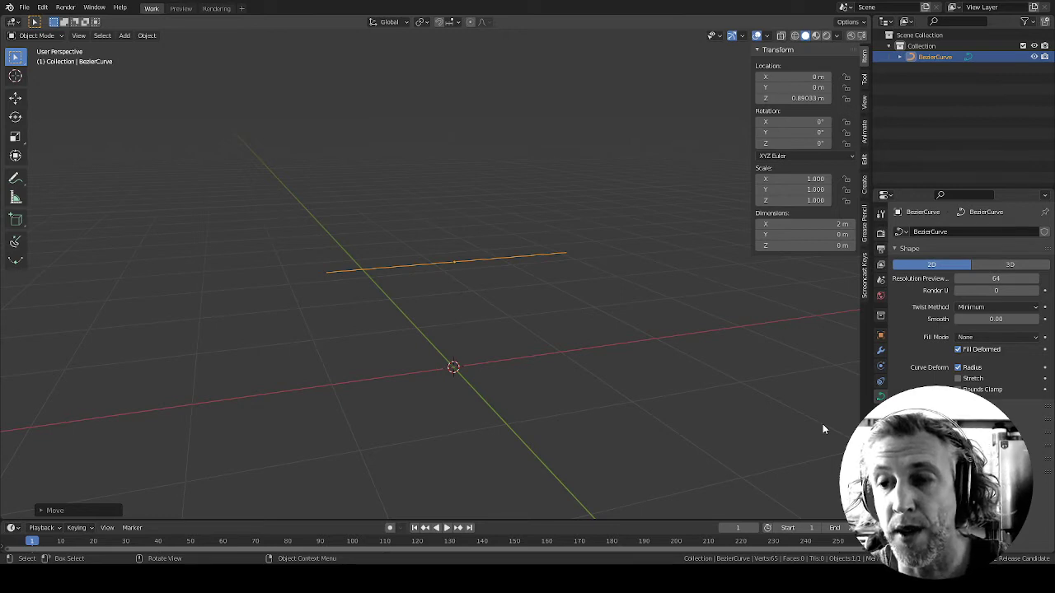
Set the curve's fill mode to Both and extrude it into a vertical strip about 0.26 m high
{"action": "left_click", "coordinate": [993, 337]}
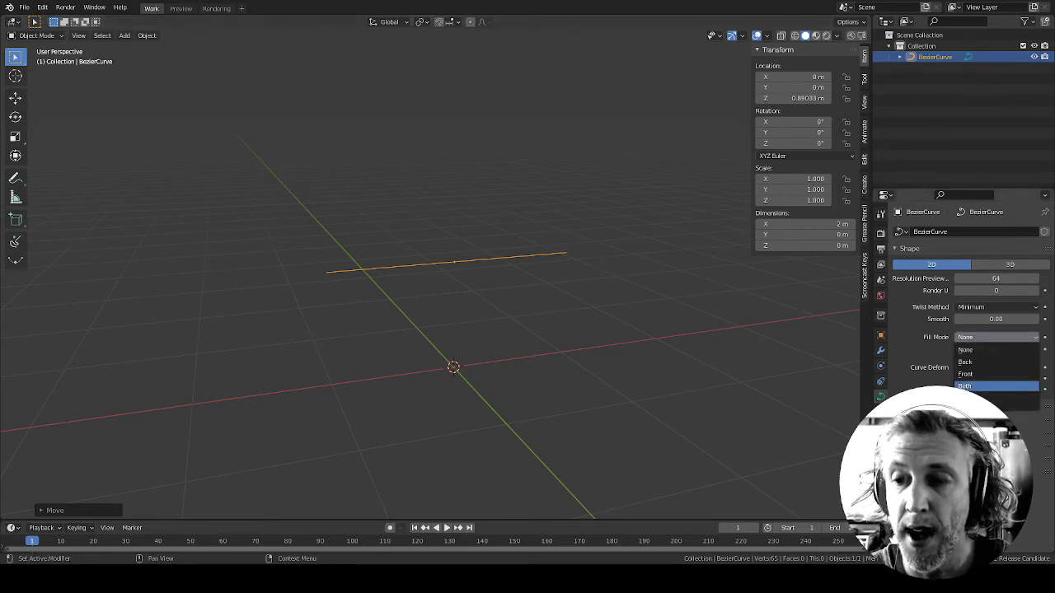
{"action": "left_click", "coordinate": [970, 386]}
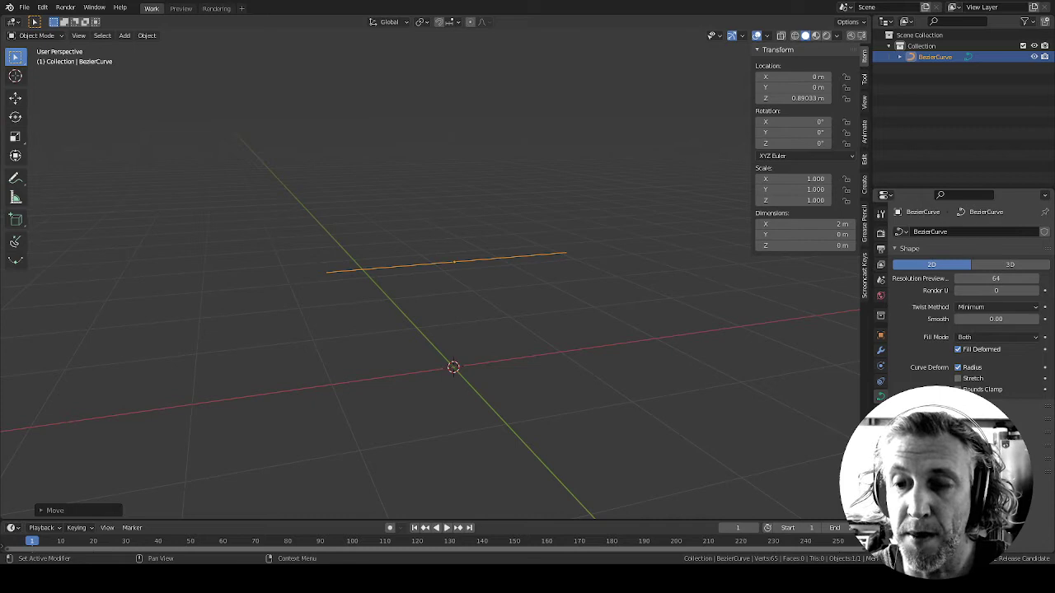
{"action": "left_click", "coordinate": [981, 420]}
{"action": "left_click_drag", "start_coordinate": [981, 435], "coordinate": [1000, 447]}
{"action": "key", "text": "ctrl+z"}
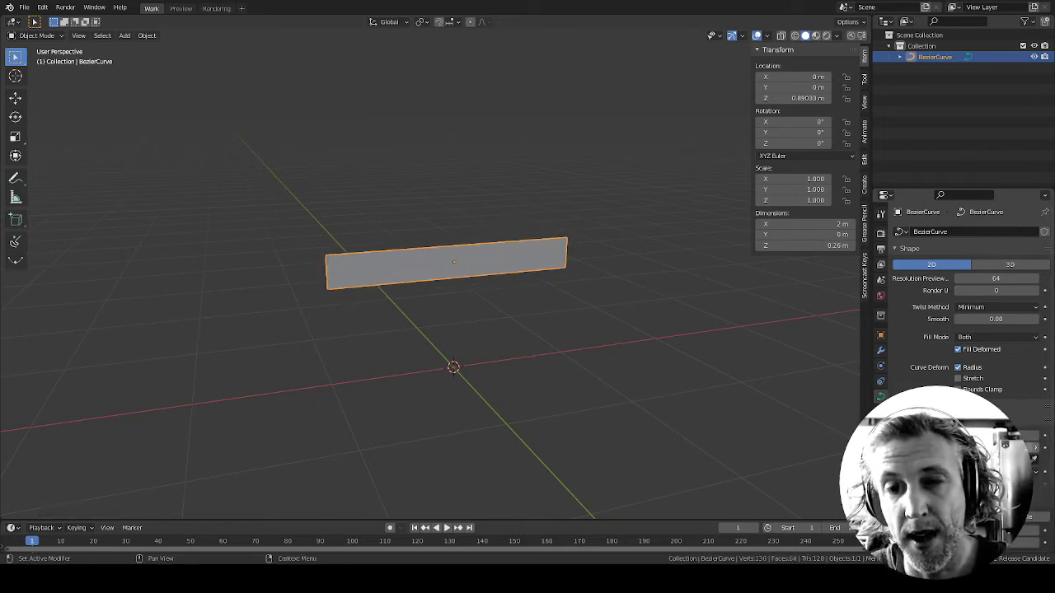
{"action": "middle_click_drag", "start_coordinate": [555, 372], "coordinate": [543, 422]}
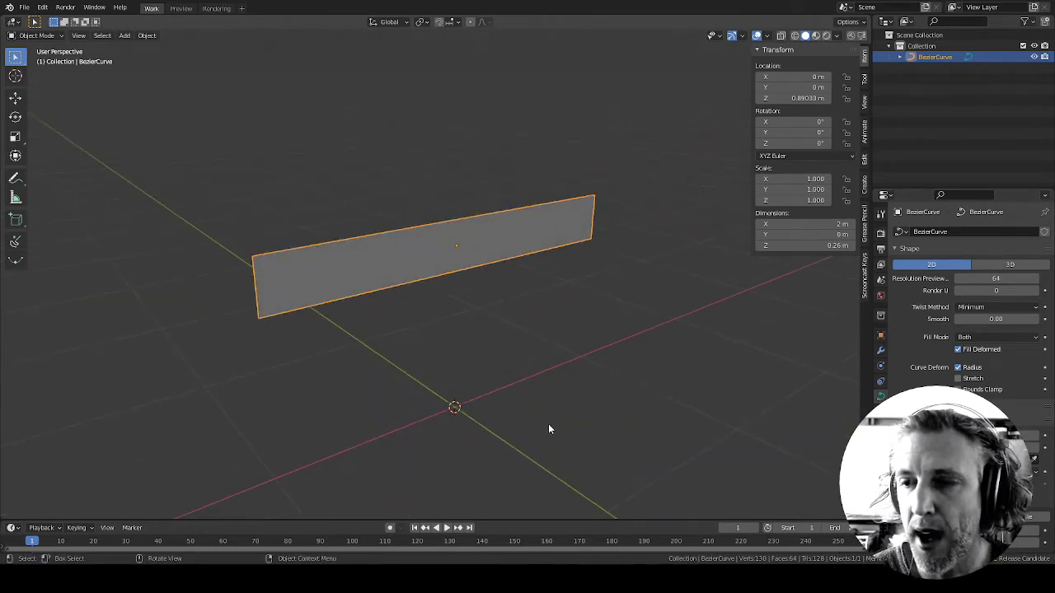
{"action": "mouse_move", "coordinate": [1022, 435]}
{"action": "left_mouse_down"}
{"action": "mouse_move", "coordinate": [1038, 436]}
{"action": "mouse_move", "coordinate": [1024, 435]}
{"action": "left_mouse_up"}
{"action": "right_click", "coordinate": [1025, 435]}
Examine the extruded strip and its control points in Edit Mode from several angles
{"action": "key", "text": "Tab"}
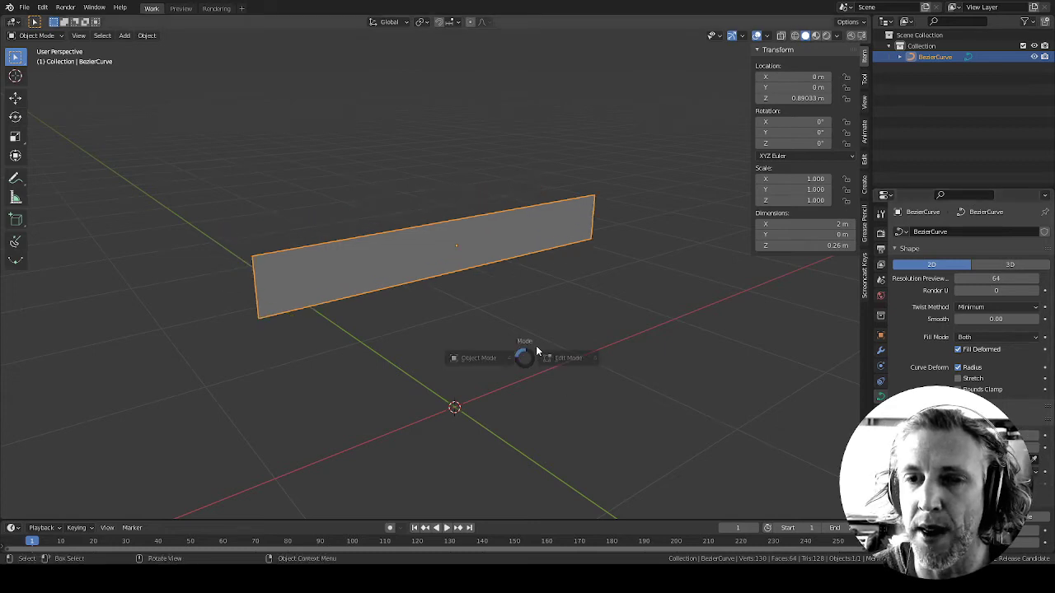
{"action": "left_click", "coordinate": [536, 347]}
{"action": "mouse_move", "coordinate": [586, 377]}
{"action": "middle_mouse_down"}
{"action": "mouse_move", "coordinate": [646, 405]}
{"action": "mouse_move", "coordinate": [593, 387]}
{"action": "middle_mouse_up"}
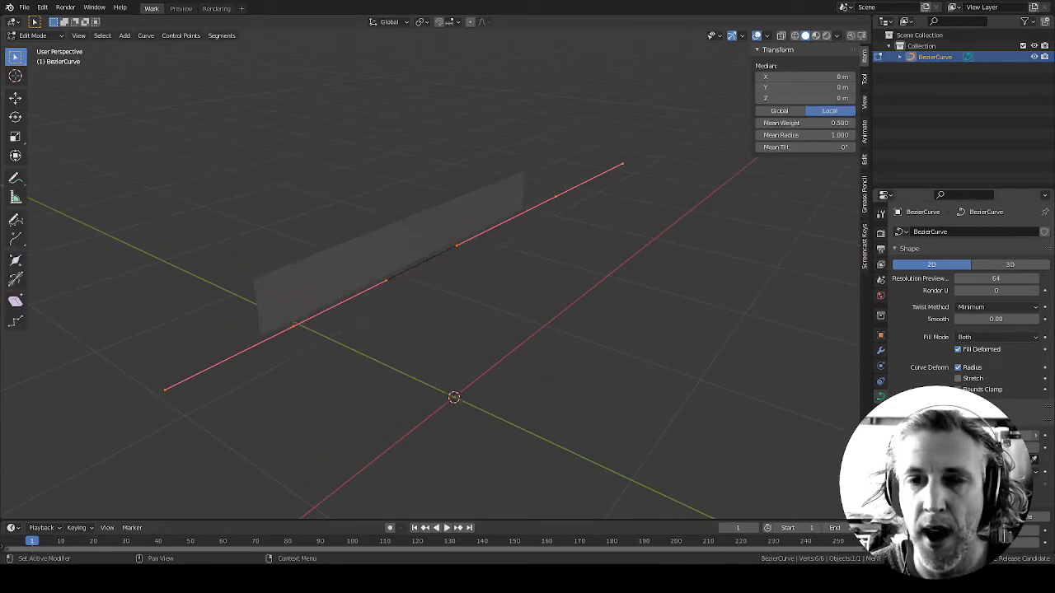
{"action": "middle_click_drag", "start_coordinate": [527, 370], "coordinate": [558, 361]}
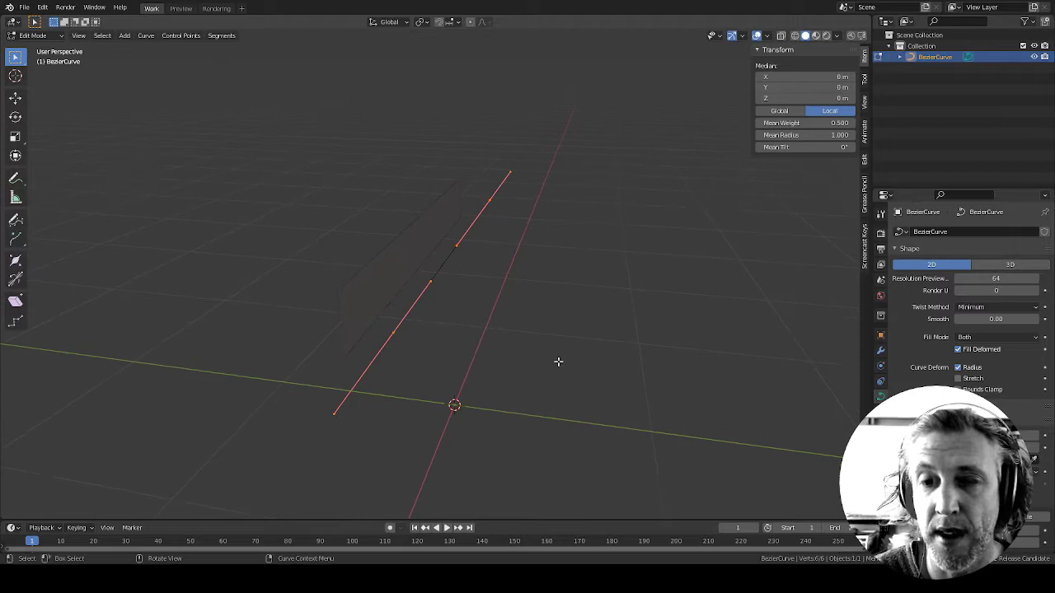
{"action": "middle_click_drag", "start_coordinate": [642, 434], "coordinate": [618, 426]}
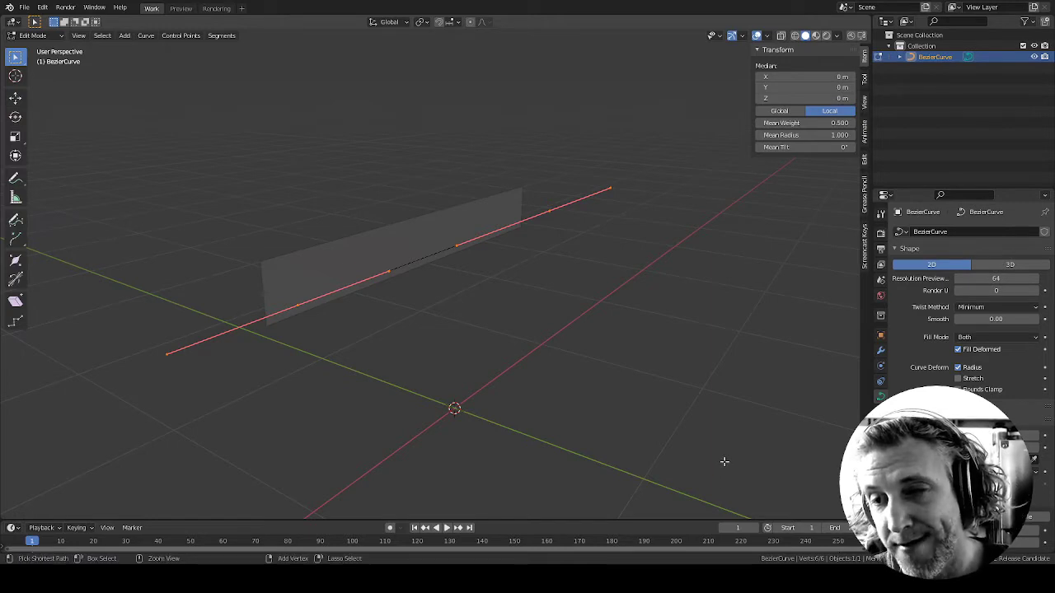
{"action": "key", "text": "Tab"}
{"action": "middle_click_drag", "start_coordinate": [674, 450], "coordinate": [627, 337]}
{"action": "key", "text": "Tab"}
{"action": "right_click_drag", "start_coordinate": [669, 401], "coordinate": [680, 241], "text": "ctrl"}
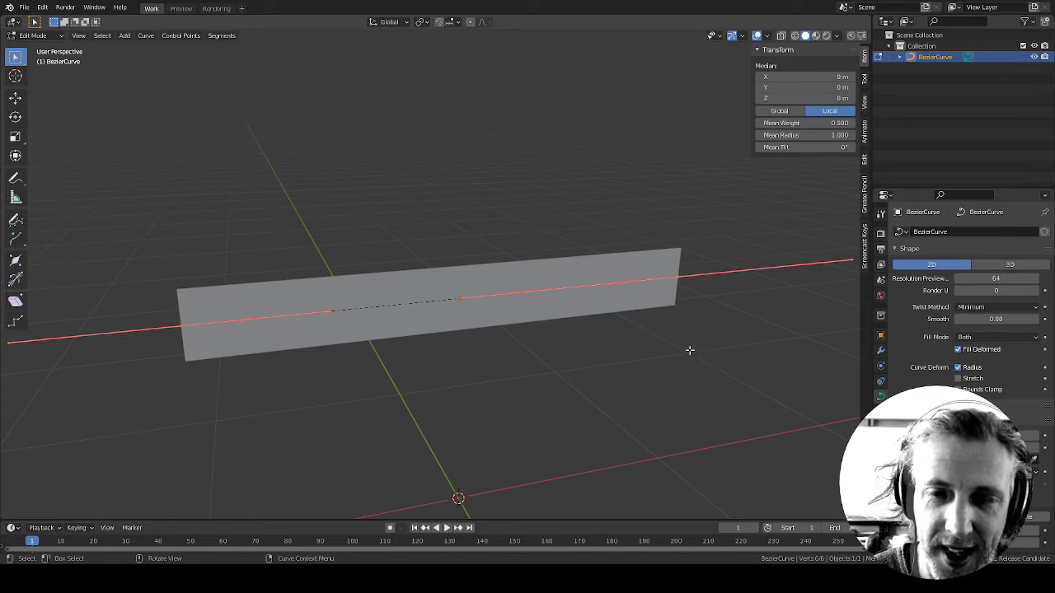
Deselect all the curve's control points and turn on the Screencast Keys display
{"action": "left_click", "coordinate": [690, 421]}
{"action": "middle_click_drag", "start_coordinate": [689, 417], "coordinate": [654, 400], "text": "ctrl"}
{"action": "left_click", "coordinate": [864, 246]}
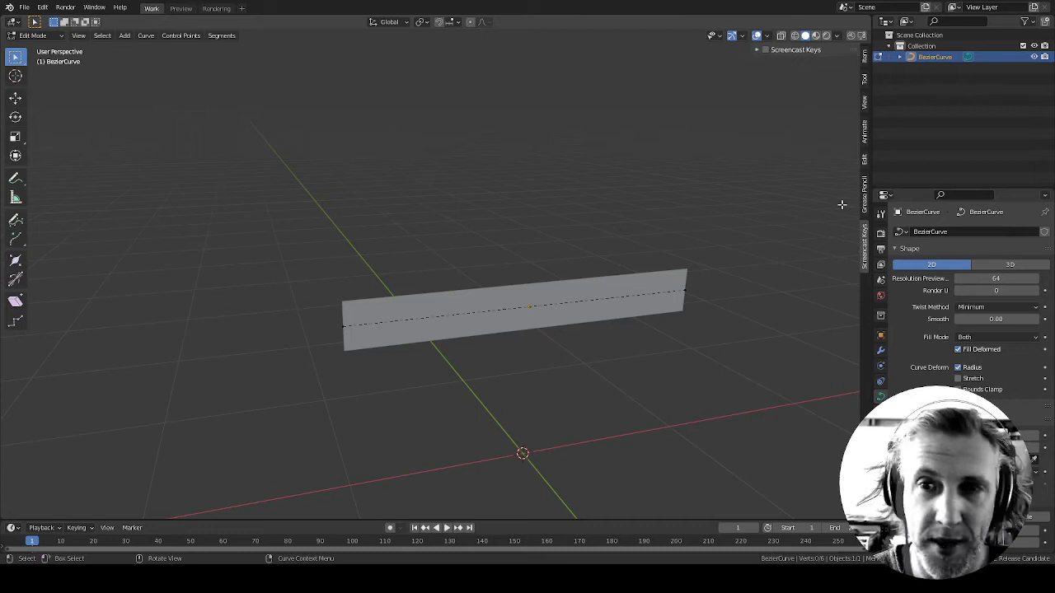
{"action": "left_click", "coordinate": [765, 49]}
Select the control point at the strip's positive X end and try shrinking its radius with Shrink/Fatten
{"action": "mouse_move", "coordinate": [610, 398]}
{"action": "middle_mouse_down"}
{"action": "mouse_move", "coordinate": [617, 372]}
{"action": "mouse_move", "coordinate": [654, 351]}
{"action": "middle_mouse_up"}
{"action": "mouse_move", "coordinate": [682, 364]}
{"action": "right_mouse_down", "text": "ctrl"}
{"action": "mouse_move", "coordinate": [702, 224]}
{"action": "mouse_move", "coordinate": [662, 360]}
{"action": "right_mouse_up", "text": "ctrl"}
{"action": "key", "text": "alt+s"}
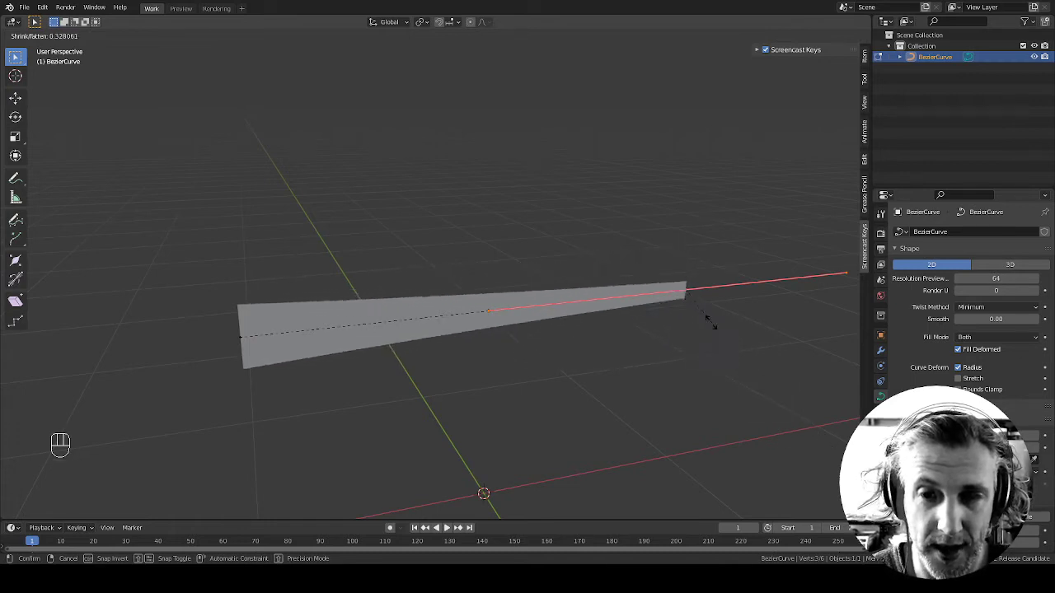
{"action": "left_click", "coordinate": [705, 338]}
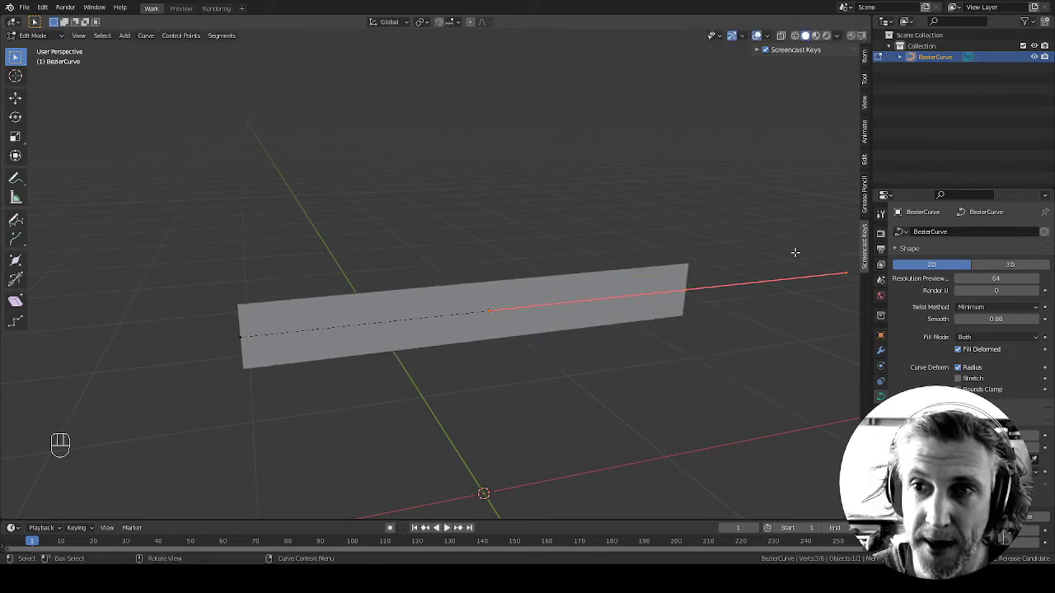
{"action": "left_click", "coordinate": [863, 77]}
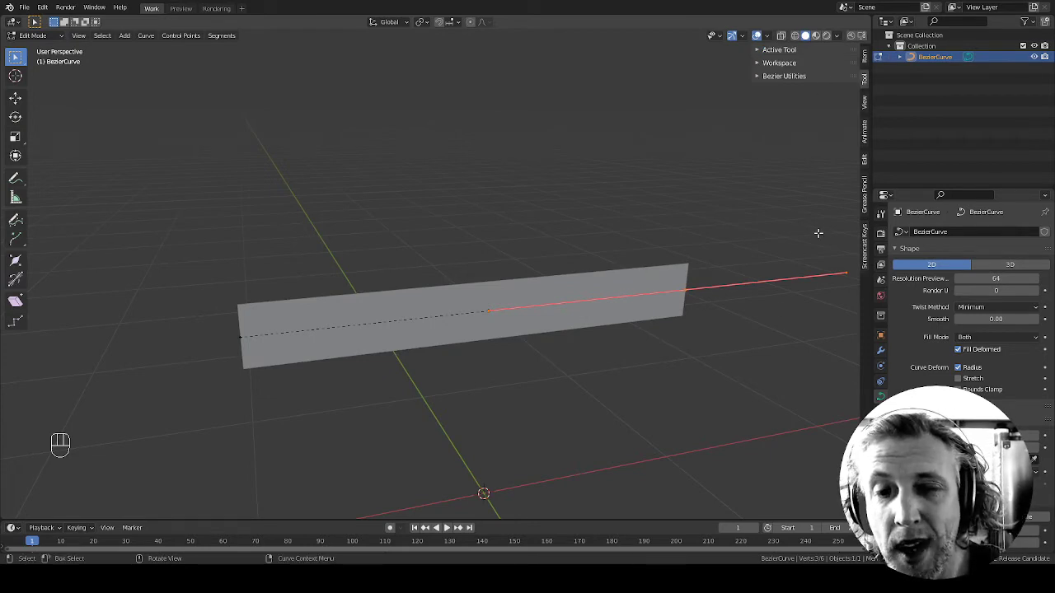
{"action": "left_click", "coordinate": [807, 49]}
{"action": "left_click", "coordinate": [806, 112]}
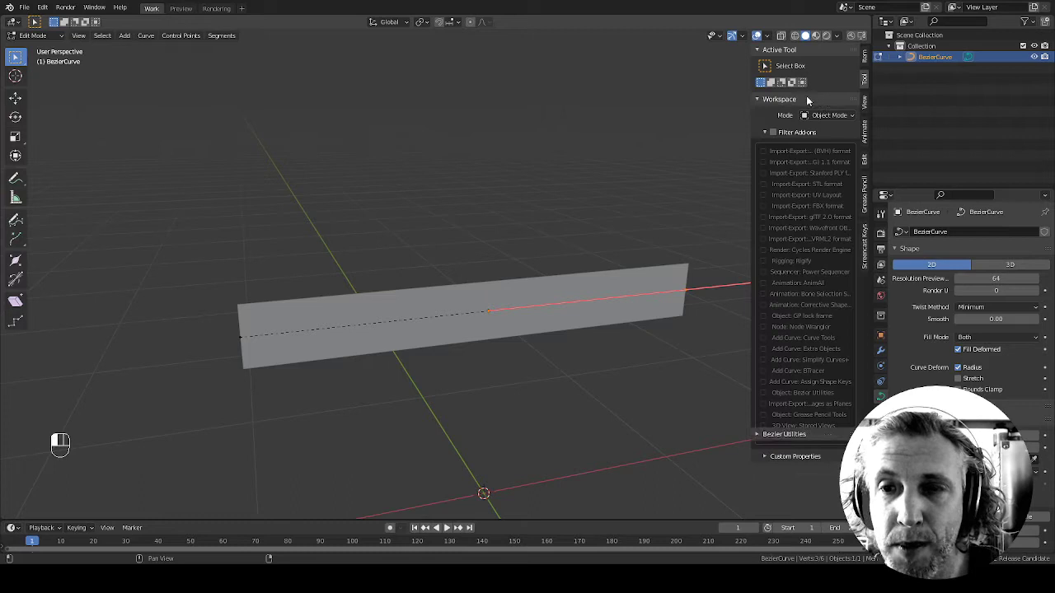
{"action": "left_click", "coordinate": [806, 112]}
{"action": "left_click", "coordinate": [806, 112]}
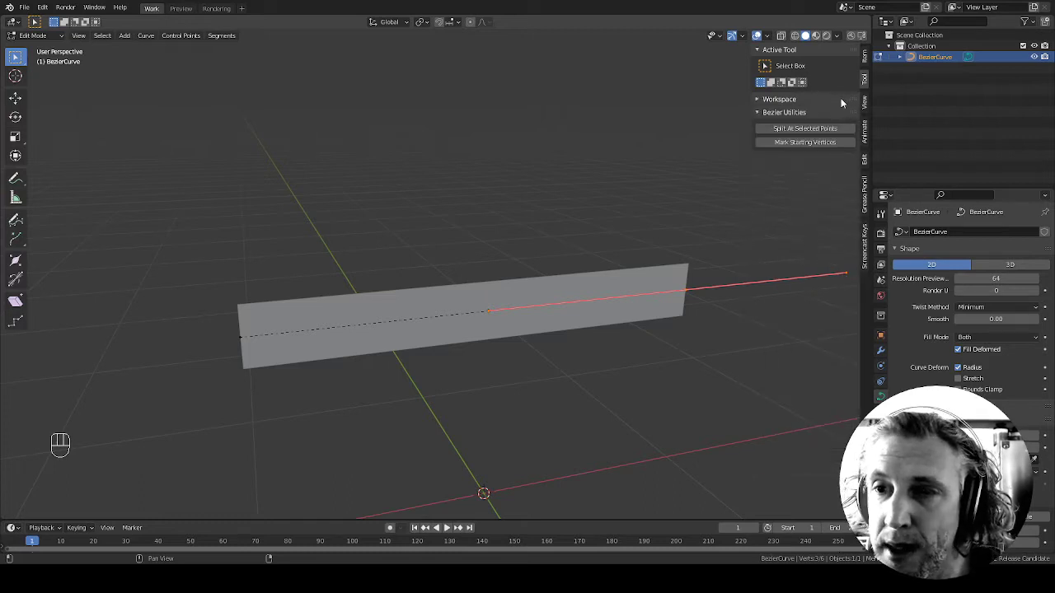
Show the selected control point's transform values and keyframe its radius of 1.000 at frame 1
{"action": "left_click", "coordinate": [863, 59]}
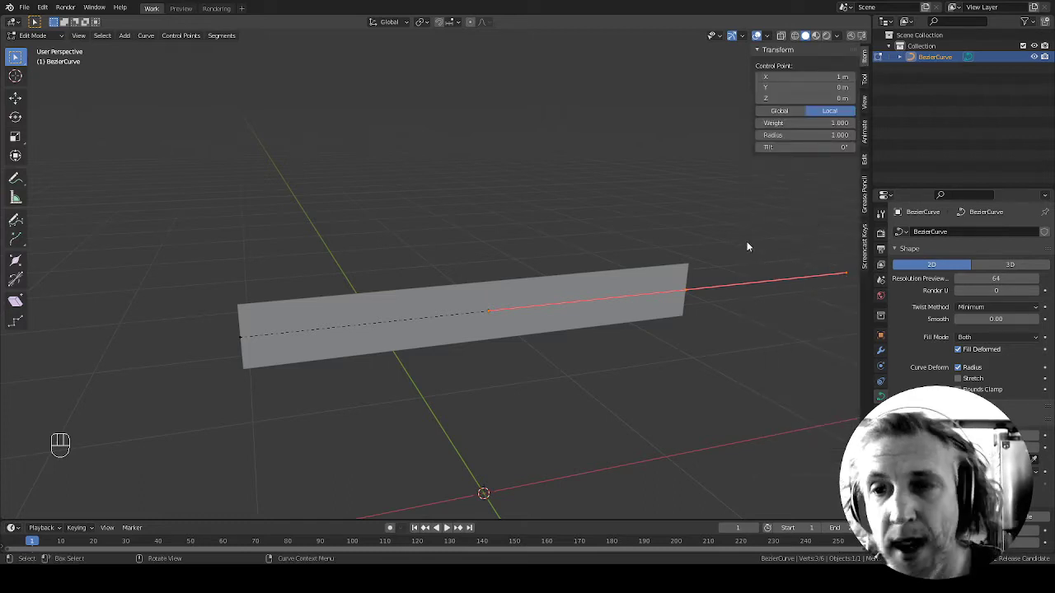
{"action": "key", "text": "alt+s"}
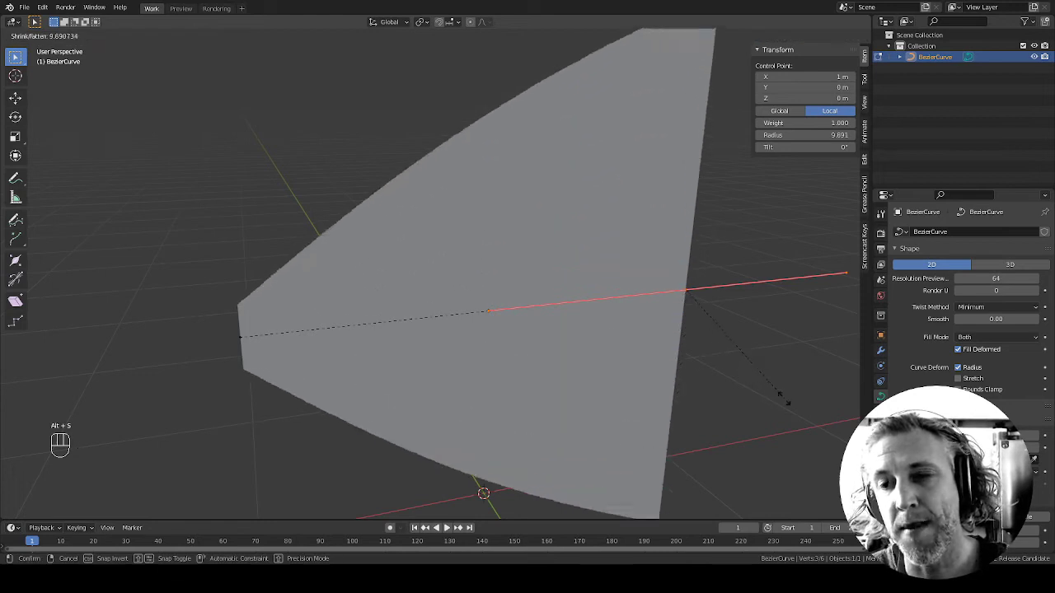
{"action": "right_click", "coordinate": [666, 300]}
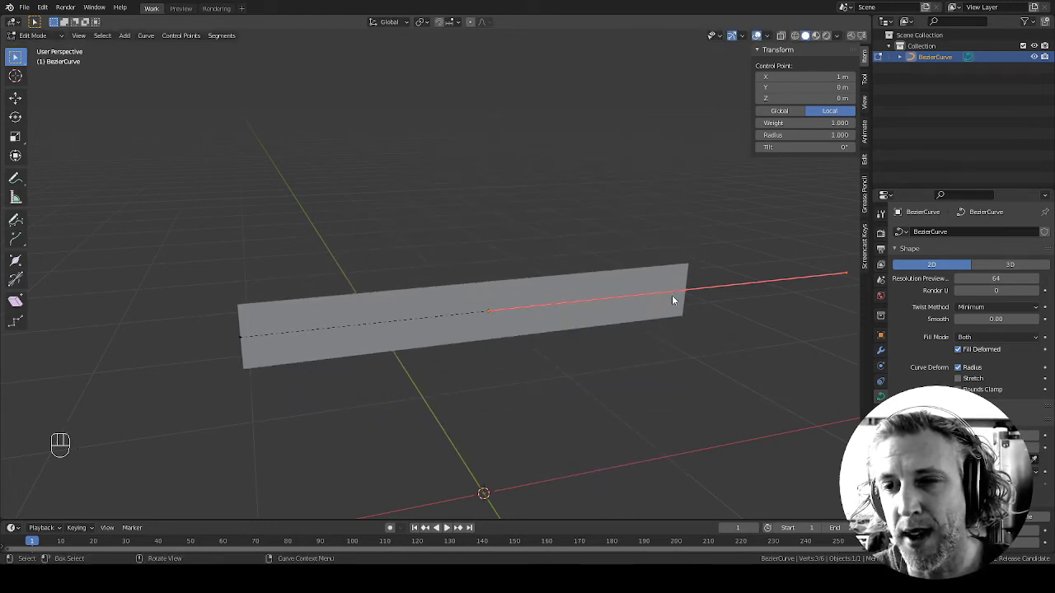
{"action": "right_click", "coordinate": [823, 134]}
{"action": "left_click", "coordinate": [818, 135]}
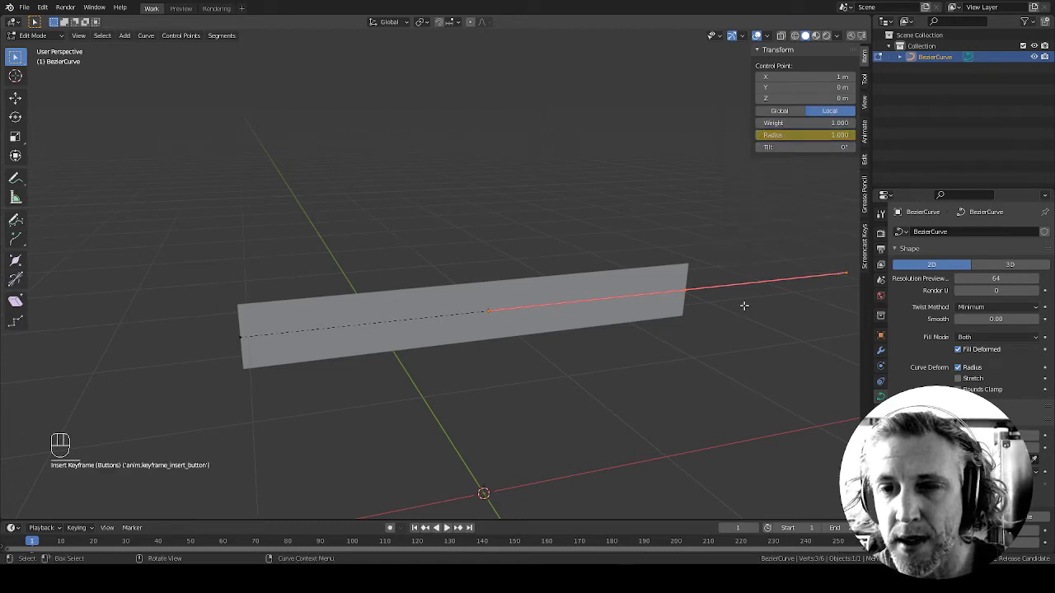
Enlarge the timeline, move to frame 51 and shrink the control point's radius to 0.263
{"action": "key", "text": "alt+s"}
{"action": "left_click", "coordinate": [693, 348]}
{"action": "left_click_drag", "start_coordinate": [321, 521], "coordinate": [252, 449]}
{"action": "left_click_drag", "start_coordinate": [33, 464], "coordinate": [194, 480]}
{"action": "key", "text": "alt+s"}
{"action": "left_click", "coordinate": [687, 293]}
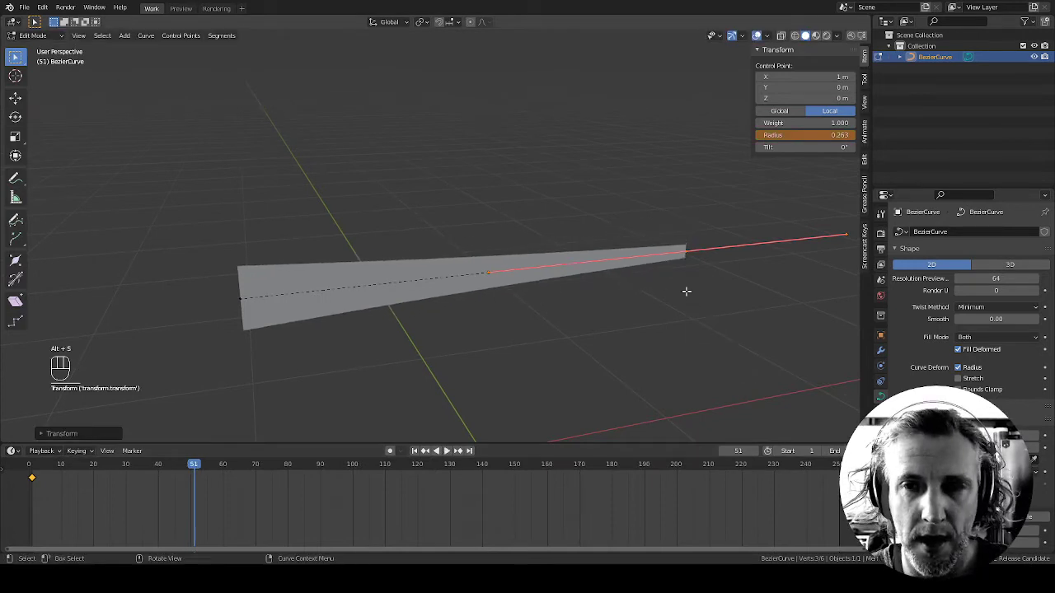
Try keyframing the reduced radius at frame 51, move back to frame 2 and undo the last changes
{"action": "right_click", "coordinate": [803, 134]}
{"action": "left_click", "coordinate": [791, 135]}
{"action": "left_click_drag", "start_coordinate": [195, 466], "coordinate": [35, 463]}
{"action": "key", "text": "ctrl+z"}
{"action": "key", "text": "ctrl+z"}
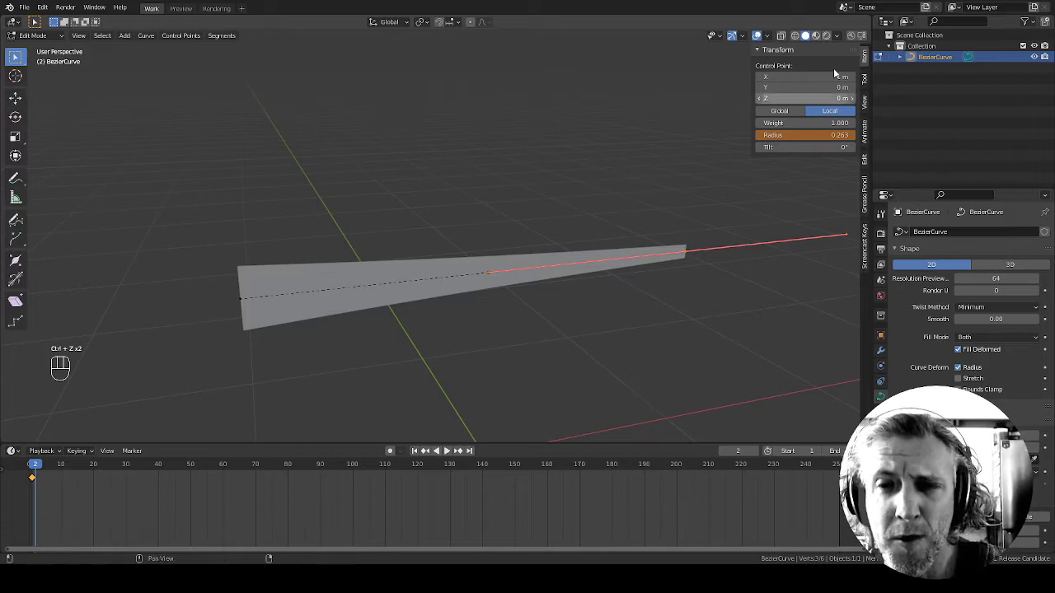
{"action": "key", "text": "ctrl+z"}
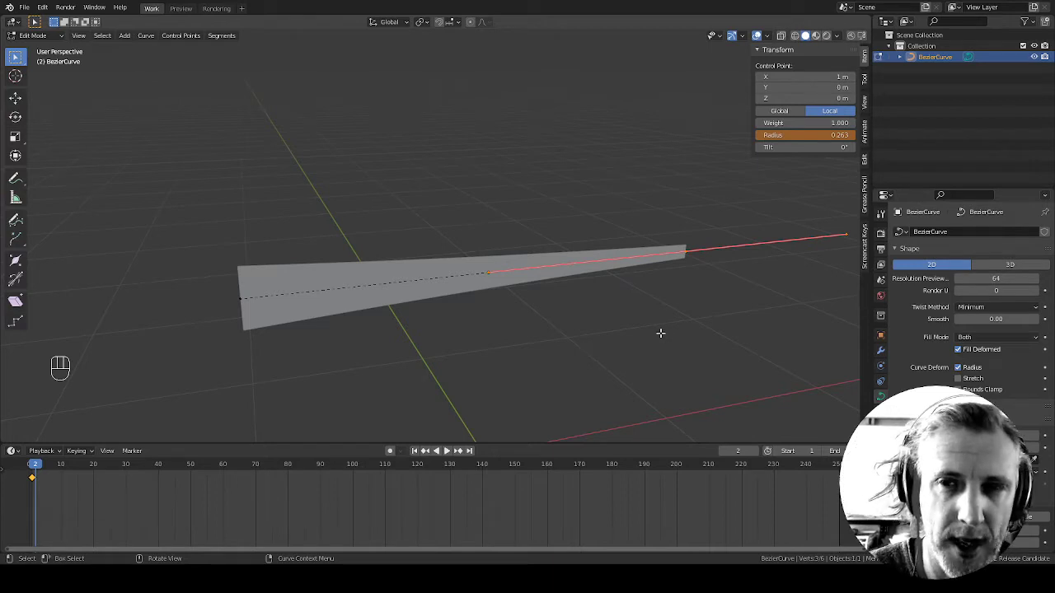
Return to Object Mode and review the tapered strip together with the curve's Shape and Geometry settings
{"action": "middle_click_drag", "start_coordinate": [685, 327], "coordinate": [660, 322], "text": "shift"}
{"action": "key", "text": "Tab"}
{"action": "middle_click_drag", "start_coordinate": [546, 341], "coordinate": [585, 364], "text": "ctrl"}
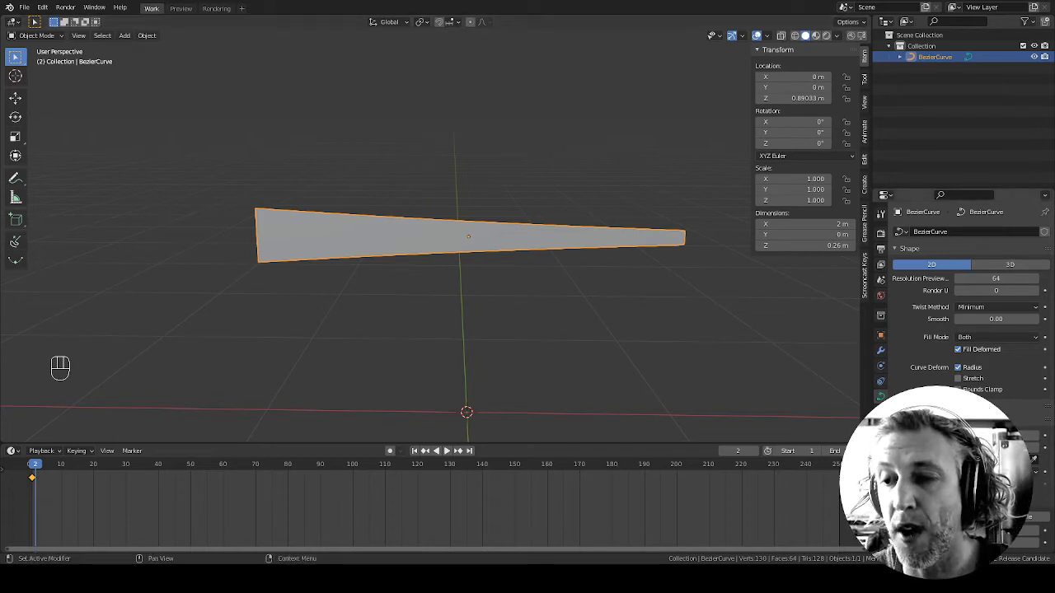
{"action": "scroll", "coordinate": [965, 289], "scroll_direction": "down", "scroll_amount": 3}
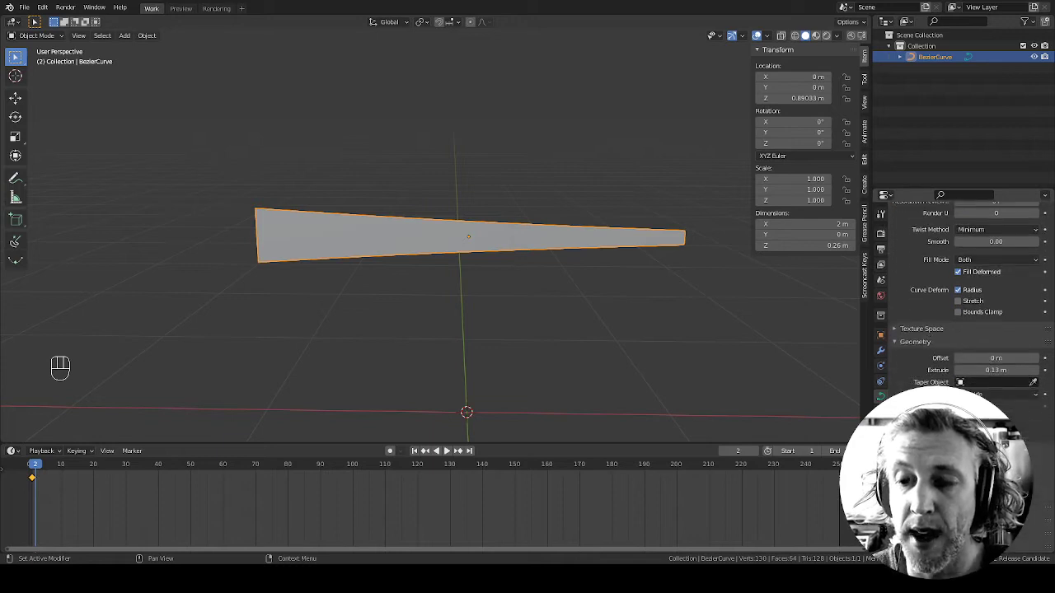
{"action": "scroll", "coordinate": [994, 402], "scroll_direction": "up", "scroll_amount": 2}
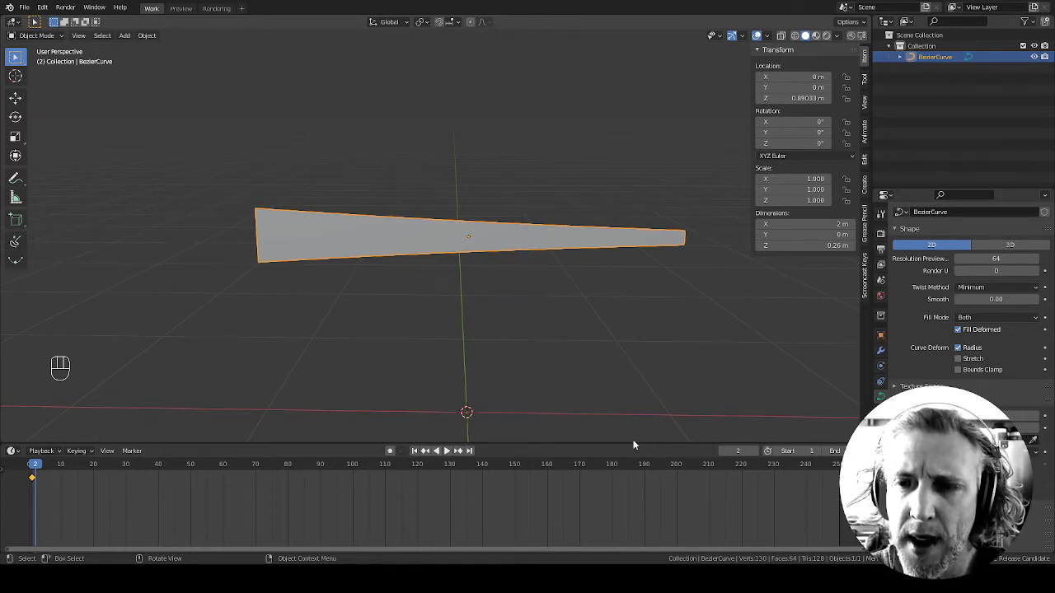
Reopen the recent flower animation file without saving the untitled curve scene
{"action": "left_click", "coordinate": [24, 7]}
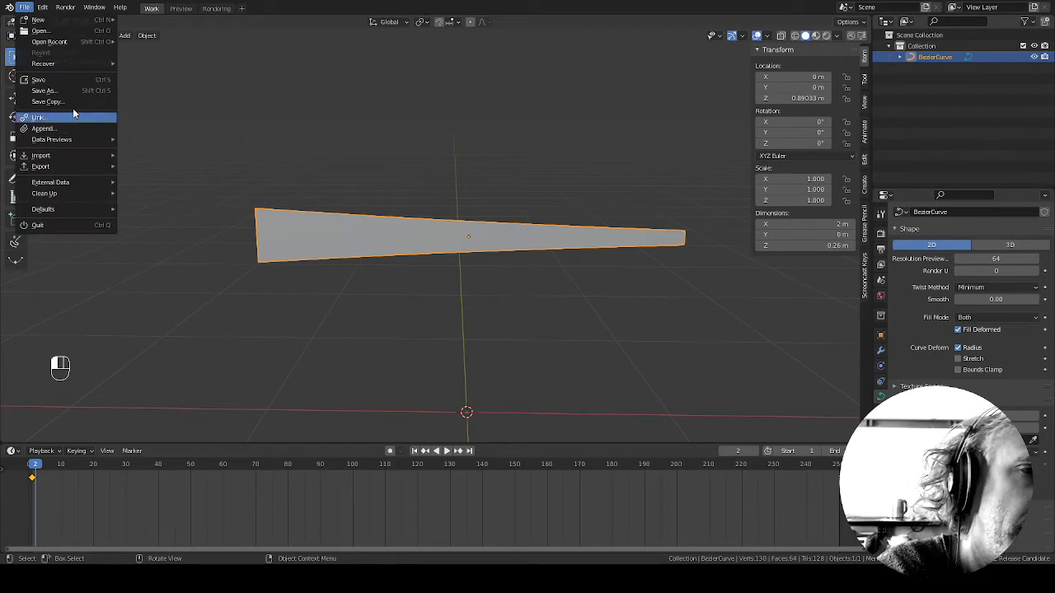
{"action": "mouse_move", "coordinate": [85, 41]}
{"action": "left_click", "coordinate": [238, 42]}
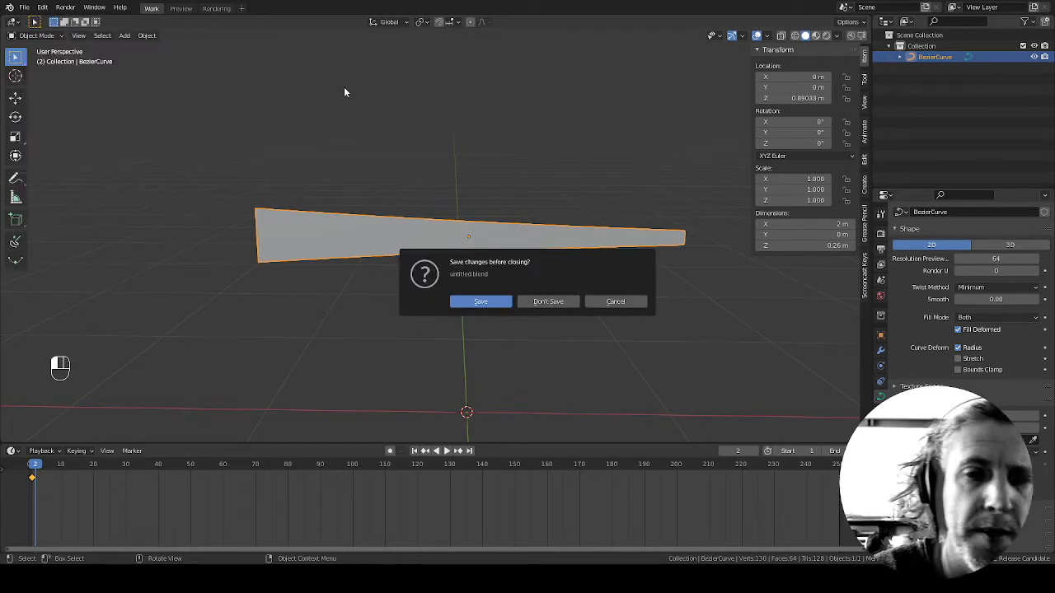
{"action": "left_click", "coordinate": [550, 302]}
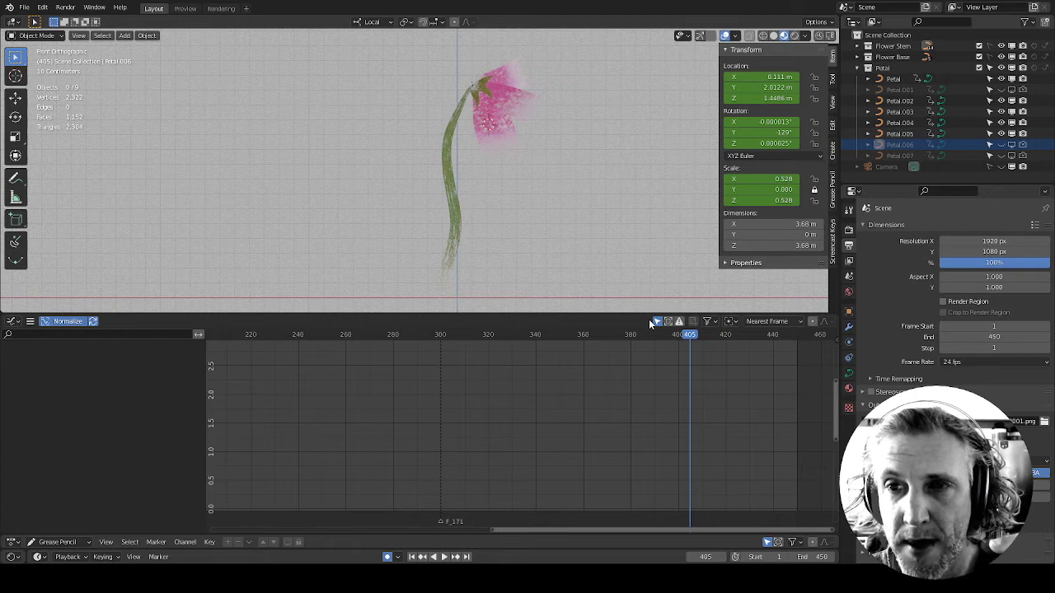
Compare the flower in Solid and Material Preview shading and move to frame 293
{"action": "left_click", "coordinate": [774, 35]}
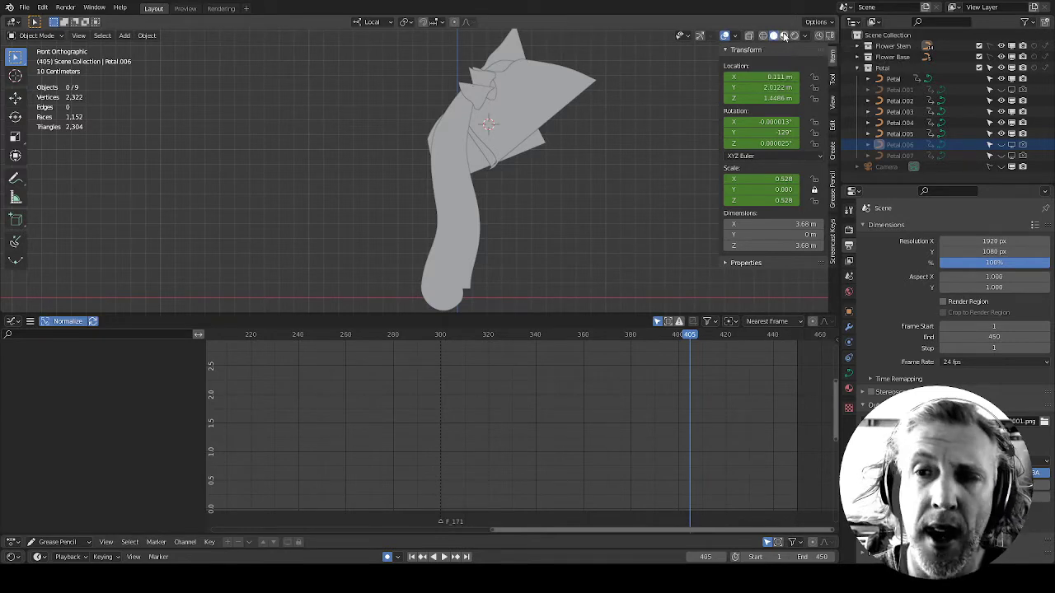
{"action": "left_click", "coordinate": [796, 35]}
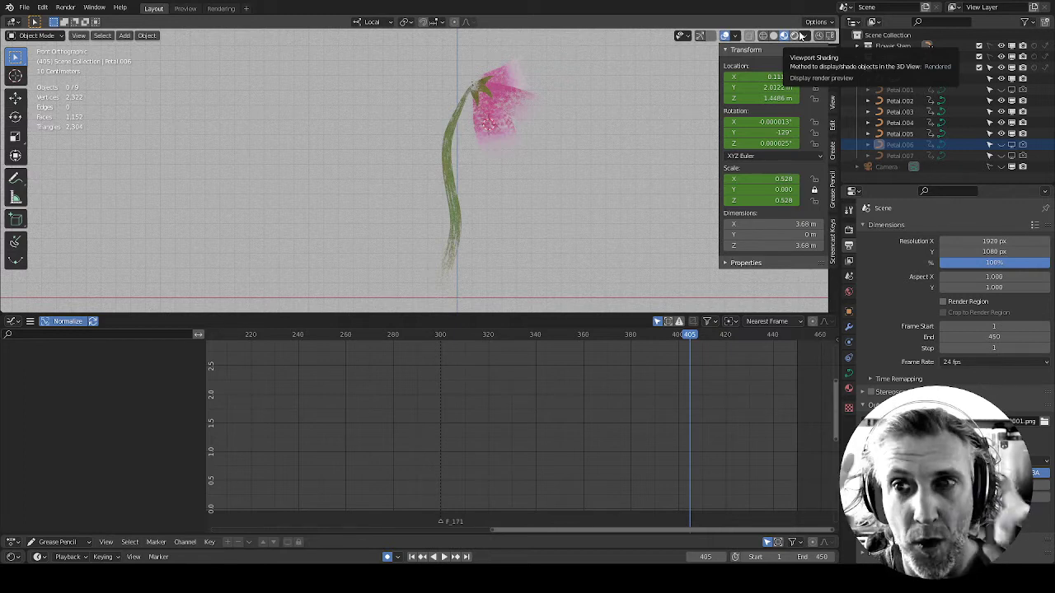
{"action": "left_click_drag", "start_coordinate": [692, 334], "coordinate": [424, 412]}
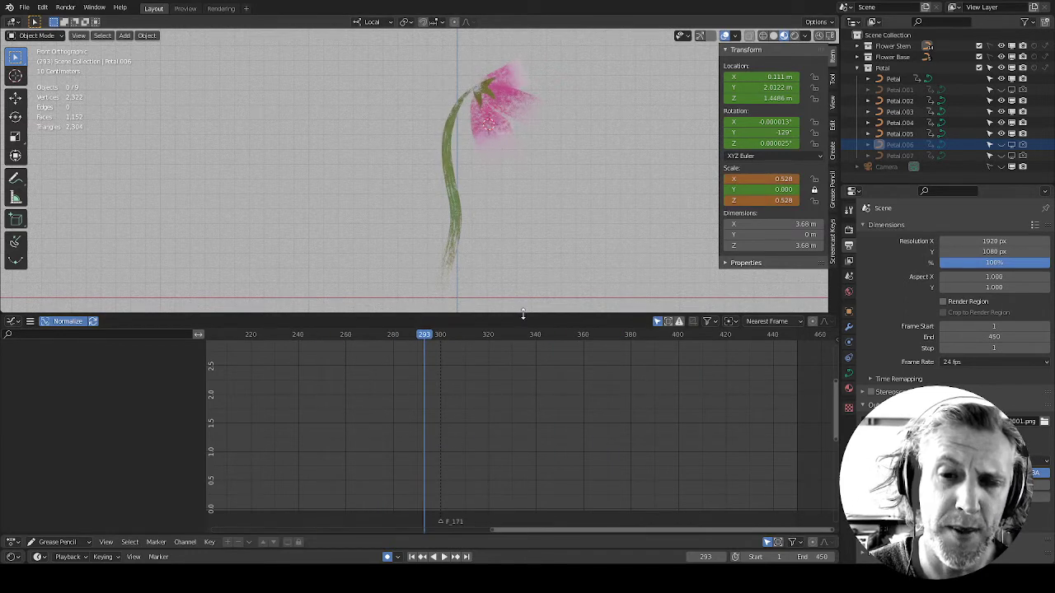
{"action": "left_click_drag", "start_coordinate": [523, 314], "coordinate": [527, 410]}
{"action": "scroll", "coordinate": [536, 299], "scroll_direction": "up", "scroll_amount": 2}
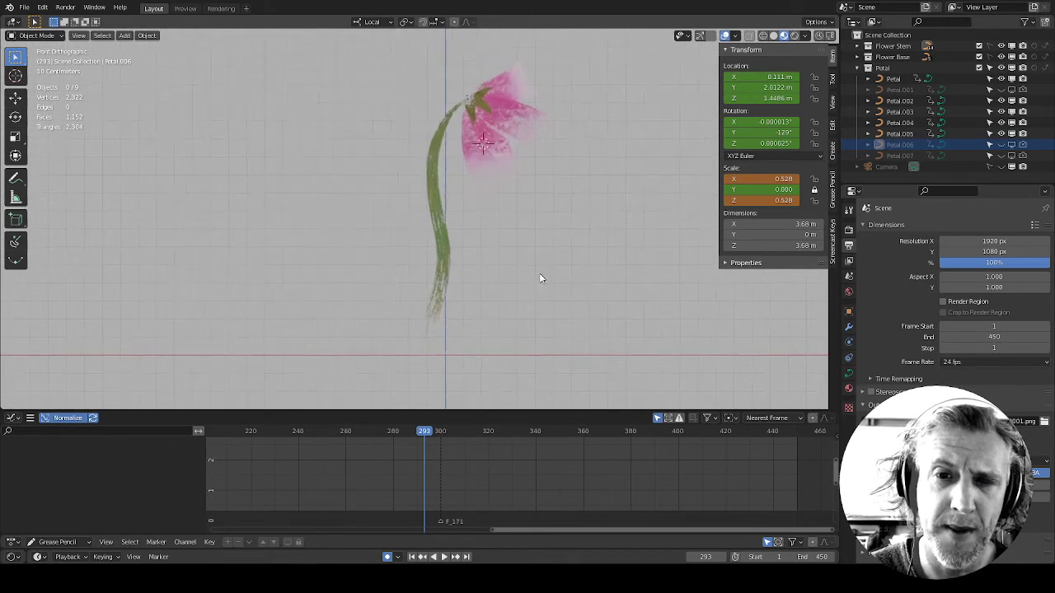
{"action": "left_click_drag", "start_coordinate": [533, 409], "coordinate": [551, 334]}
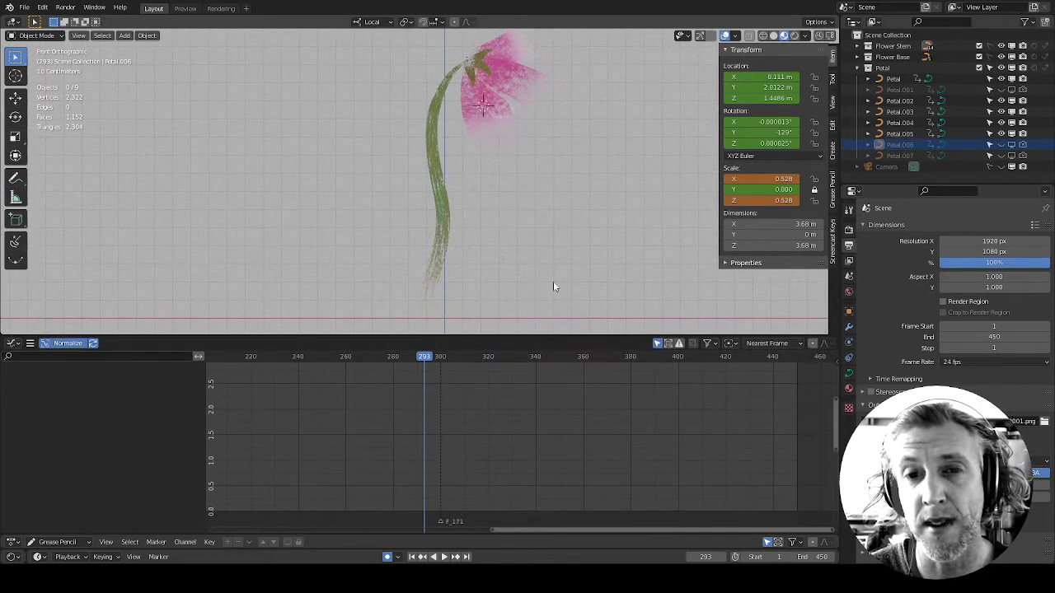
{"action": "scroll", "coordinate": [553, 245], "scroll_direction": "up", "scroll_amount": 1}
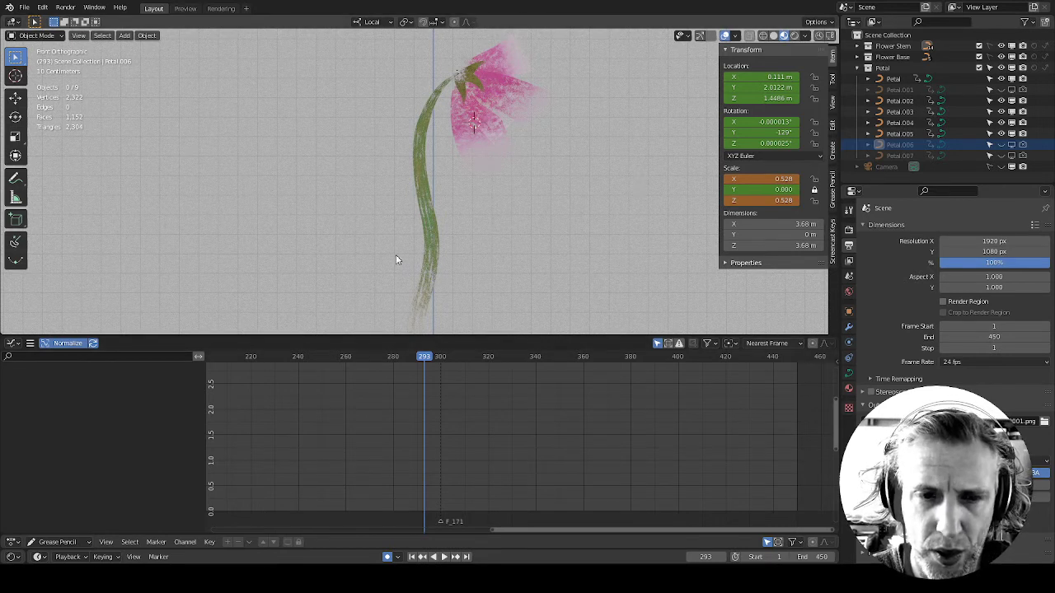
Turn the Graph Editor area into a Shader Editor and enlarge it for the petal material's nodes
{"action": "left_click_drag", "start_coordinate": [12, 337], "coordinate": [12, 344]}
{"action": "left_click", "coordinate": [13, 351]}
{"action": "left_click", "coordinate": [56, 453]}
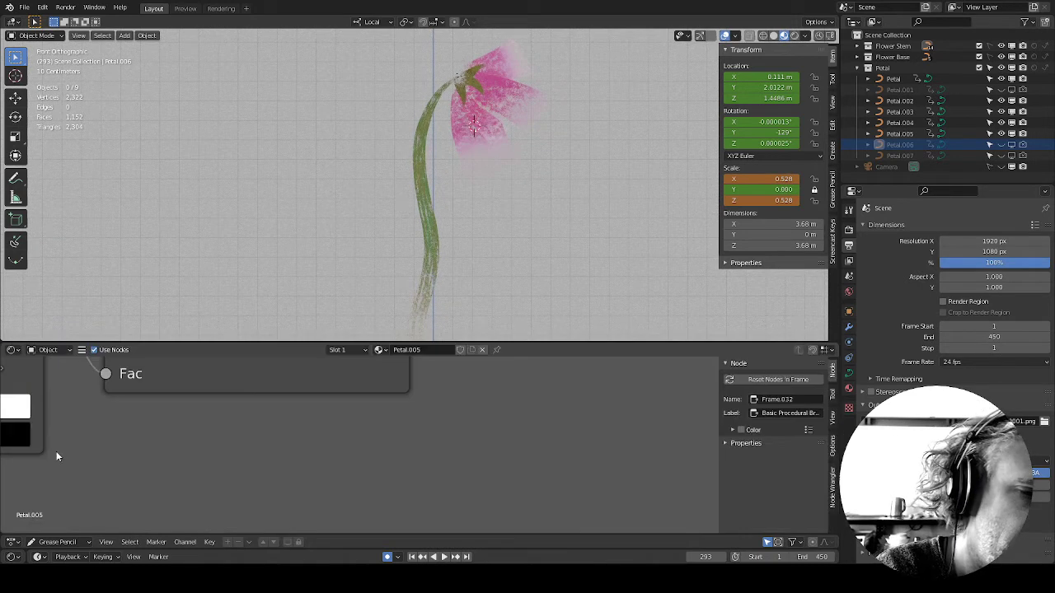
{"action": "middle_click_drag", "start_coordinate": [519, 459], "coordinate": [588, 449]}
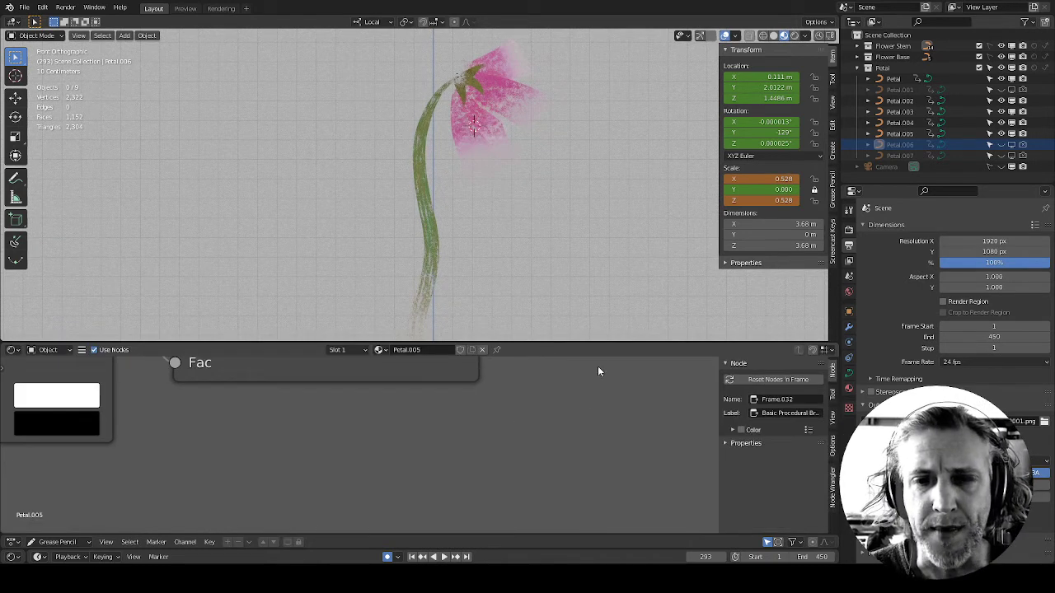
{"action": "left_click_drag", "start_coordinate": [603, 342], "coordinate": [602, 243]}
Examine the Petal.005 material's node tree, from the Brush frame to the whole layout and its output nodes
{"action": "scroll", "coordinate": [507, 457], "scroll_direction": "down", "scroll_amount": 8}
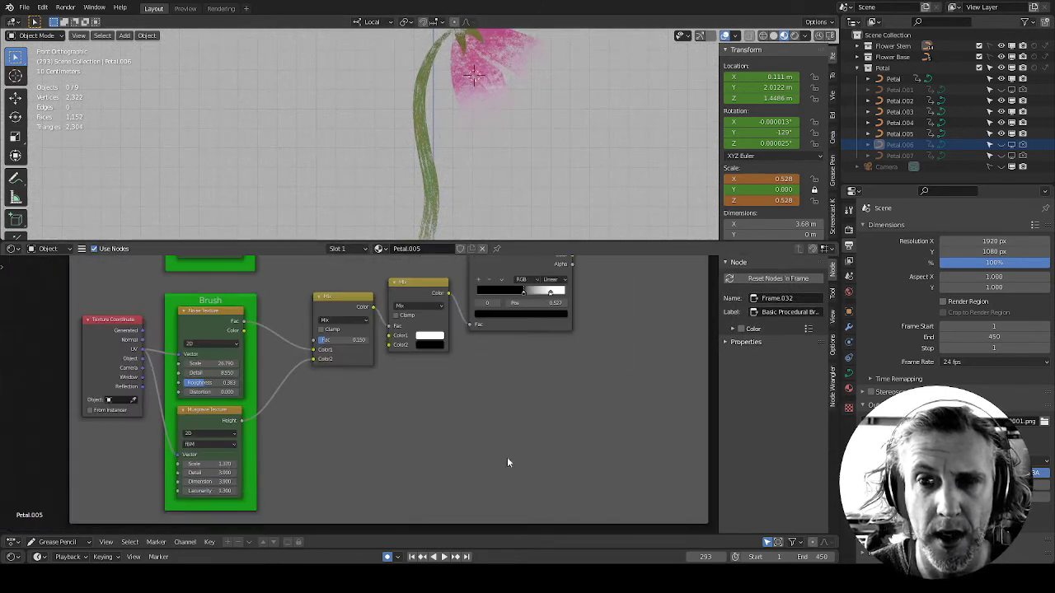
{"action": "scroll", "coordinate": [513, 488], "scroll_direction": "down", "scroll_amount": 3}
{"action": "middle_click_drag", "start_coordinate": [555, 432], "coordinate": [516, 446]}
{"action": "middle_click_drag", "start_coordinate": [672, 363], "coordinate": [572, 424]}
{"action": "scroll", "coordinate": [615, 396], "scroll_direction": "down", "scroll_amount": 5}
{"action": "middle_click_drag", "start_coordinate": [707, 388], "coordinate": [569, 394]}
{"action": "scroll", "coordinate": [570, 394], "scroll_direction": "down", "scroll_amount": 5}
{"action": "middle_click_drag", "start_coordinate": [523, 441], "coordinate": [414, 473]}
{"action": "scroll", "coordinate": [526, 390], "scroll_direction": "down", "scroll_amount": 2}
{"action": "middle_click_drag", "start_coordinate": [510, 358], "coordinate": [551, 372]}
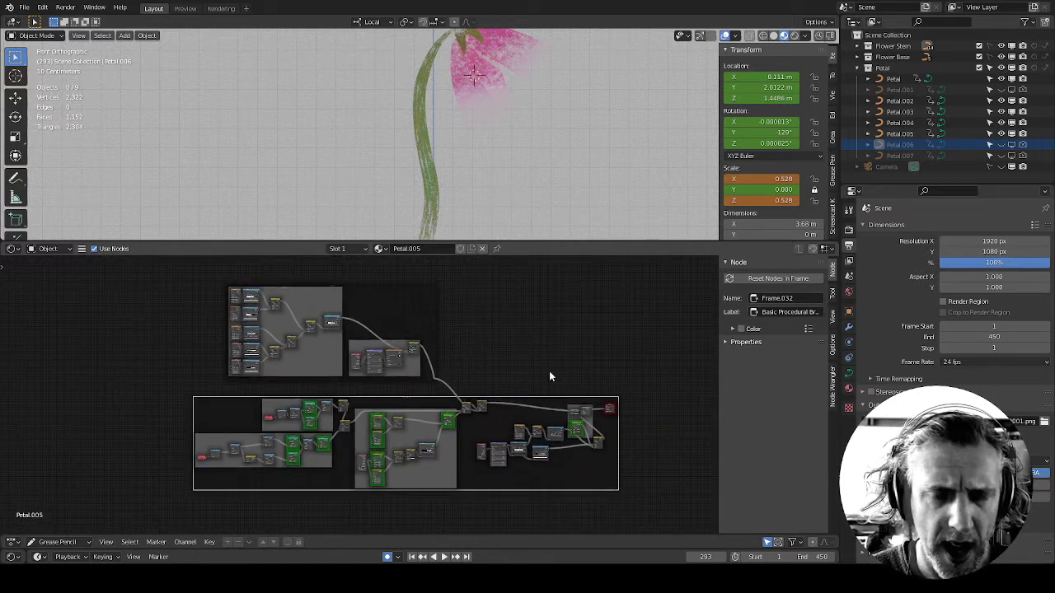
{"action": "scroll", "coordinate": [517, 380], "scroll_direction": "up", "scroll_amount": 3}
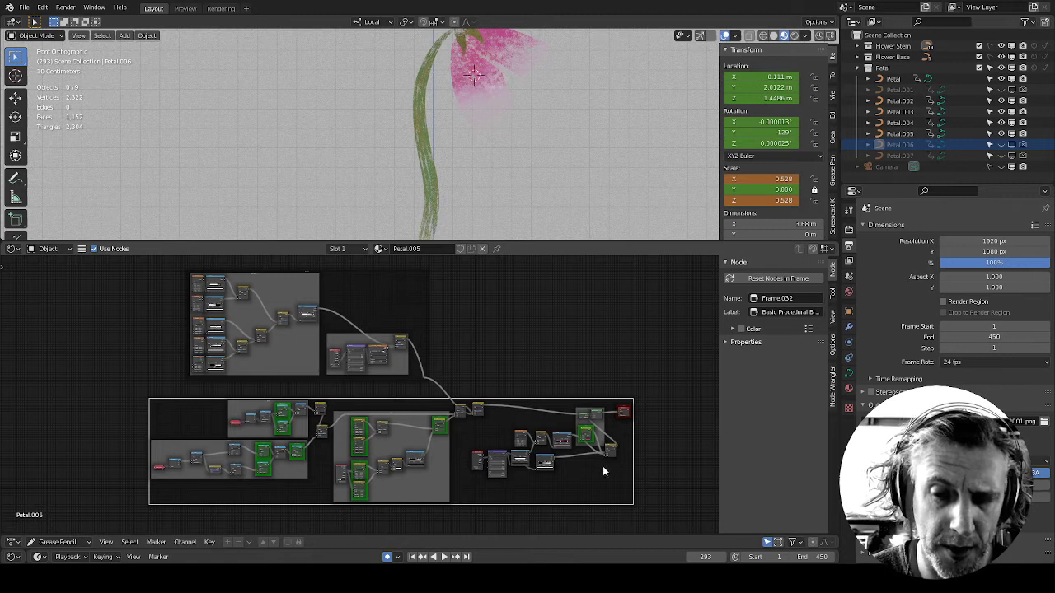
{"action": "scroll", "coordinate": [627, 436], "scroll_direction": "up", "scroll_amount": 4}
{"action": "scroll", "coordinate": [624, 410], "scroll_direction": "down", "scroll_amount": 1}
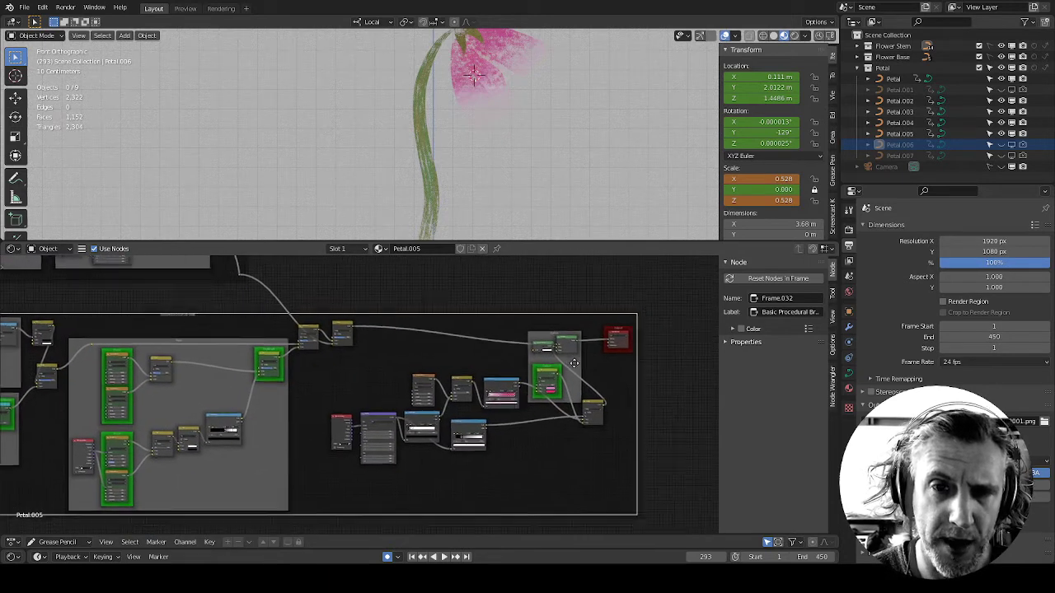
Deselect the petal, make the Flower Stem collection selectable and select the stem
{"action": "left_click", "coordinate": [429, 158]}
{"action": "scroll", "coordinate": [424, 187], "scroll_direction": "up", "scroll_amount": 3}
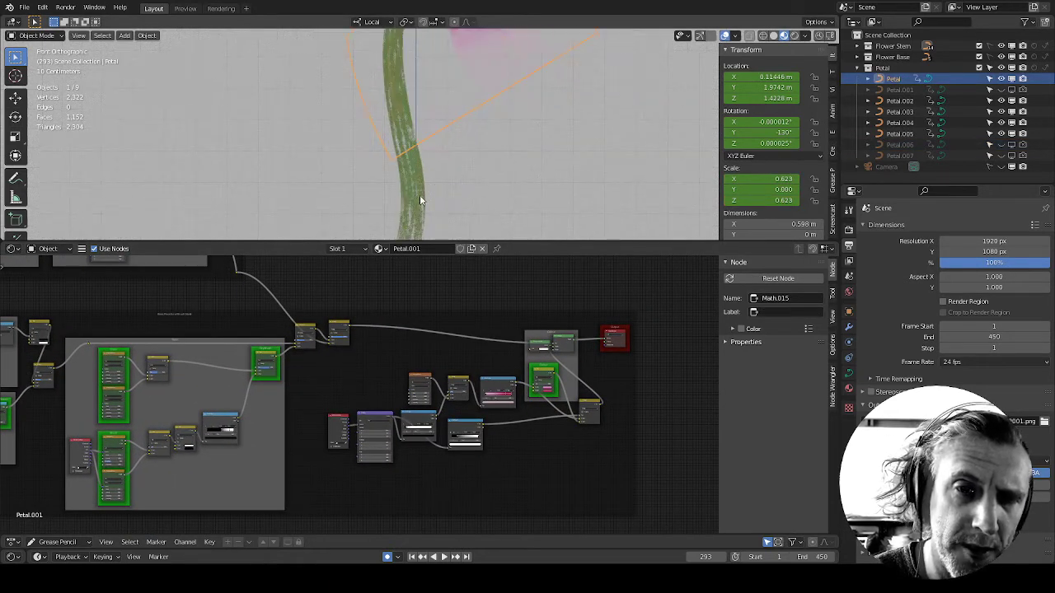
{"action": "key", "text": "alt+a"}
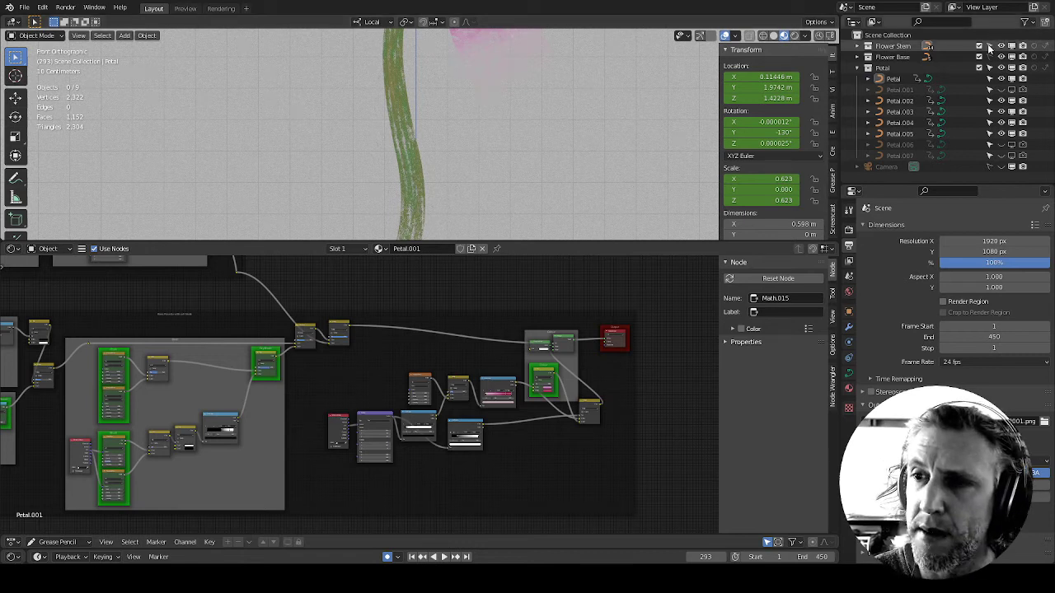
{"action": "left_click", "coordinate": [409, 219]}
Examine the colour nodes of the Flower Stem material, undoing any accidental node move
{"action": "middle_click_drag", "start_coordinate": [453, 468], "coordinate": [620, 448]}
{"action": "scroll", "coordinate": [602, 448], "scroll_direction": "up", "scroll_amount": 7}
{"action": "middle_click_drag", "start_coordinate": [624, 360], "coordinate": [364, 432]}
{"action": "scroll", "coordinate": [525, 381], "scroll_direction": "down", "scroll_amount": 5}
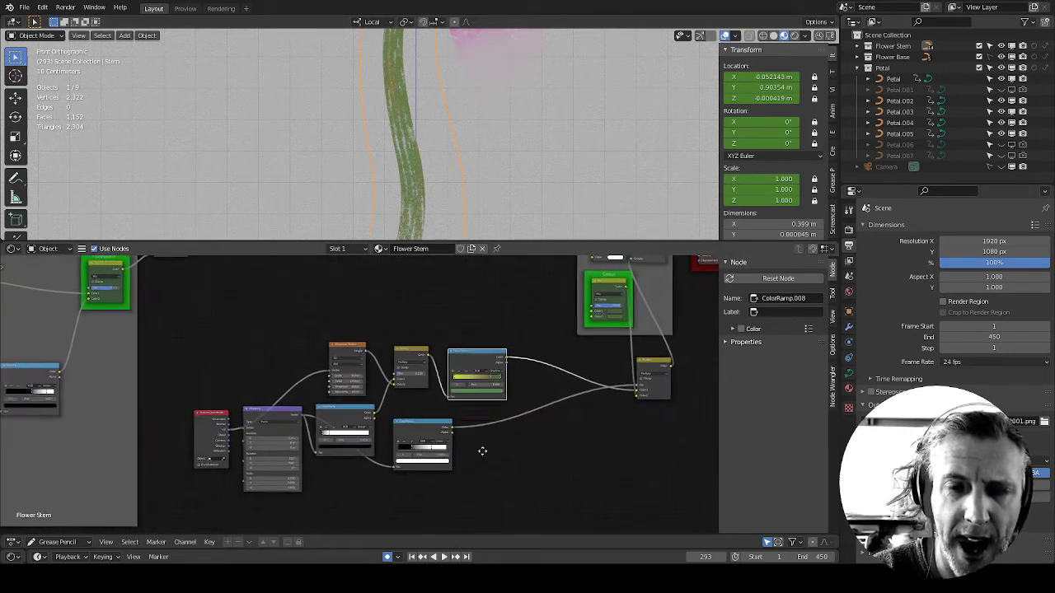
{"action": "middle_click_drag", "start_coordinate": [470, 455], "coordinate": [553, 430]}
{"action": "left_click_drag", "start_coordinate": [259, 289], "coordinate": [257, 317]}
{"action": "key", "text": "ctrl+z"}
{"action": "scroll", "coordinate": [544, 491], "scroll_direction": "down", "scroll_amount": 3}
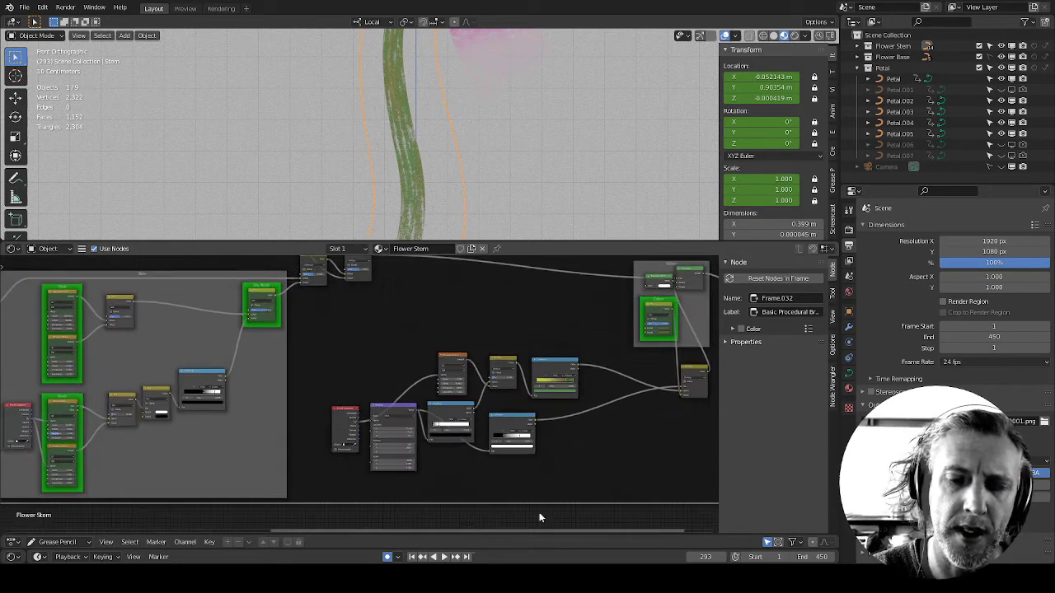
Join the Flower Stem material's texture coordinate, mapping, Musgrave, Multiply and ColorRamp colour nodes in a frame labelled Colour
{"action": "left_click_drag", "start_coordinate": [323, 518], "coordinate": [591, 328]}
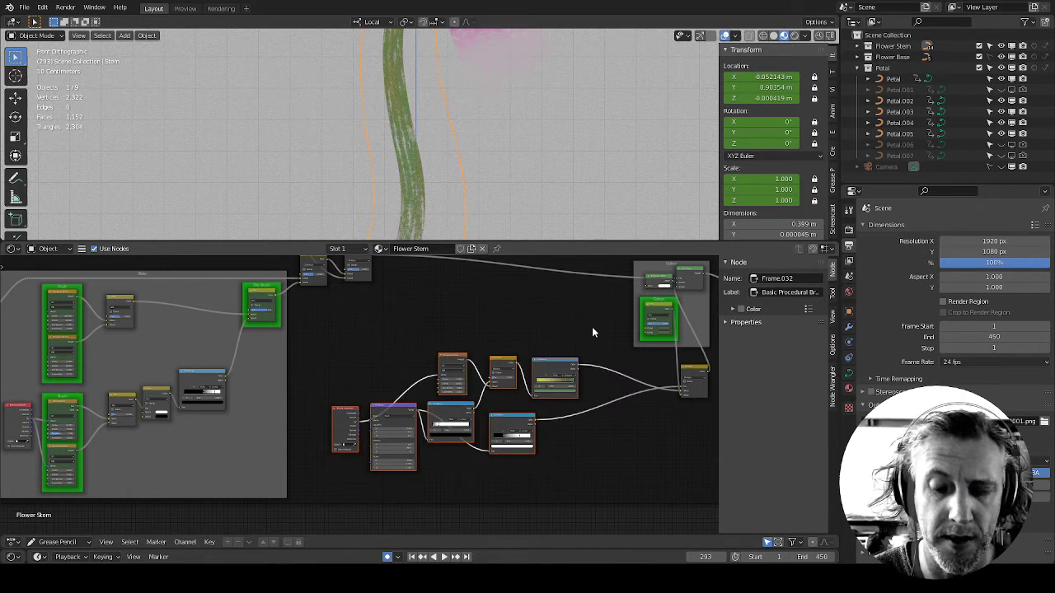
{"action": "key", "text": "ctrl+j"}
{"action": "right_click", "coordinate": [395, 366]}
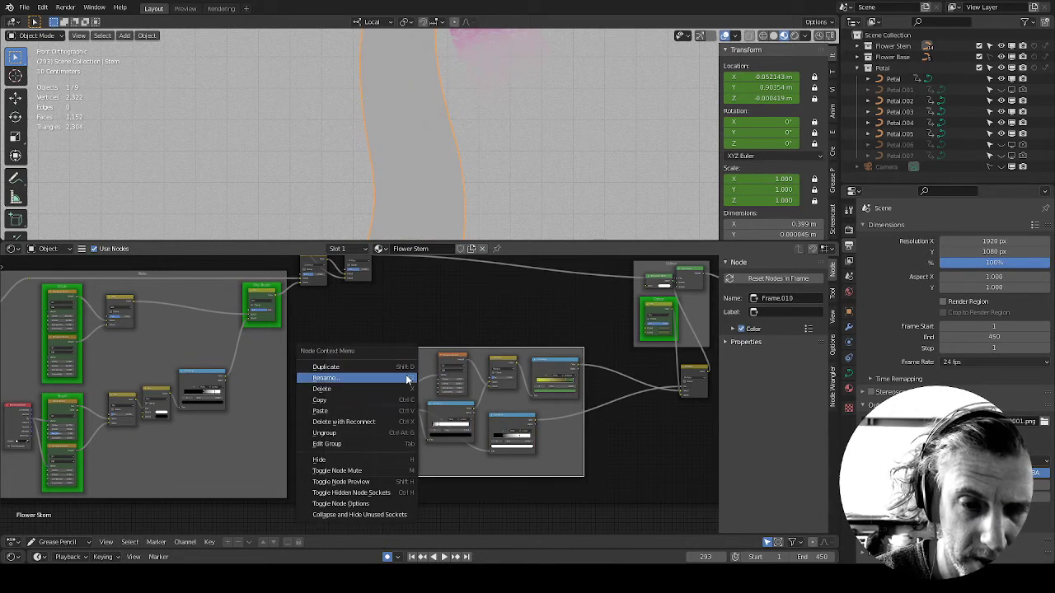
{"action": "left_click", "coordinate": [403, 379]}
{"action": "type", "text": "Colour"}
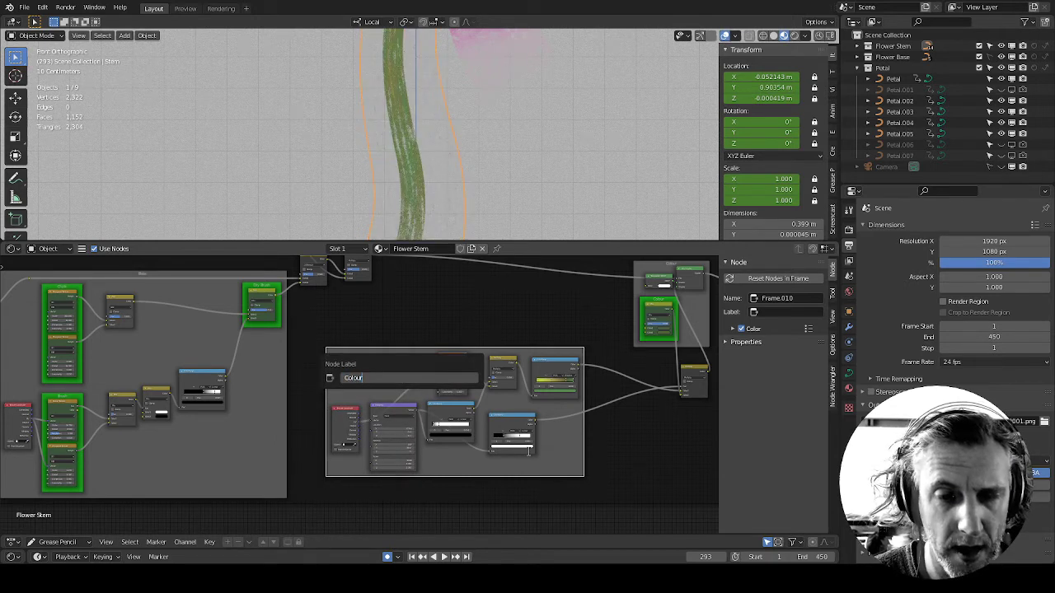
{"action": "key", "text": "Return"}
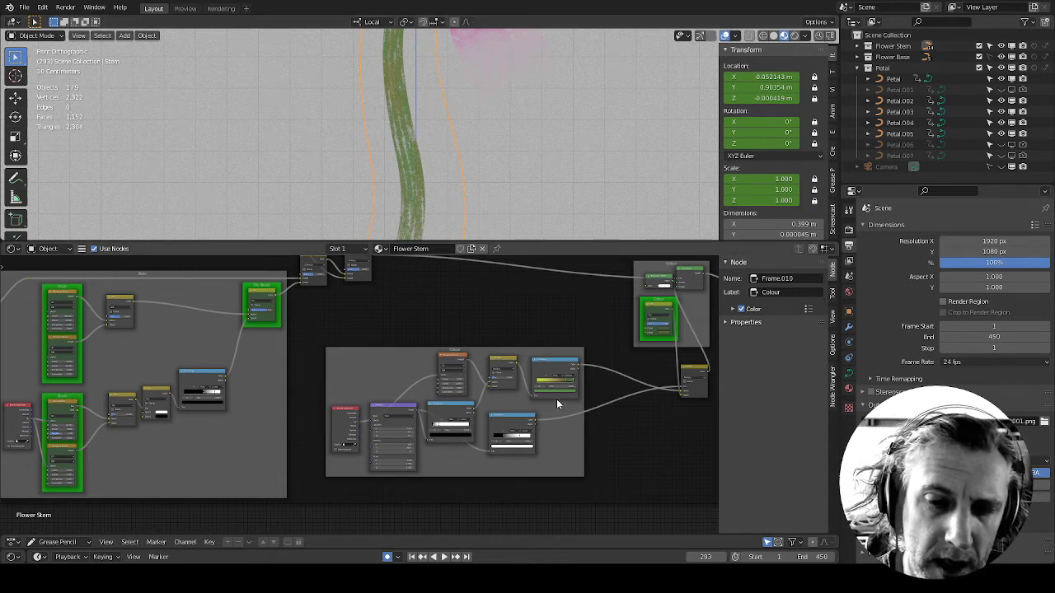
{"action": "key", "text": "KP_Decimal"}
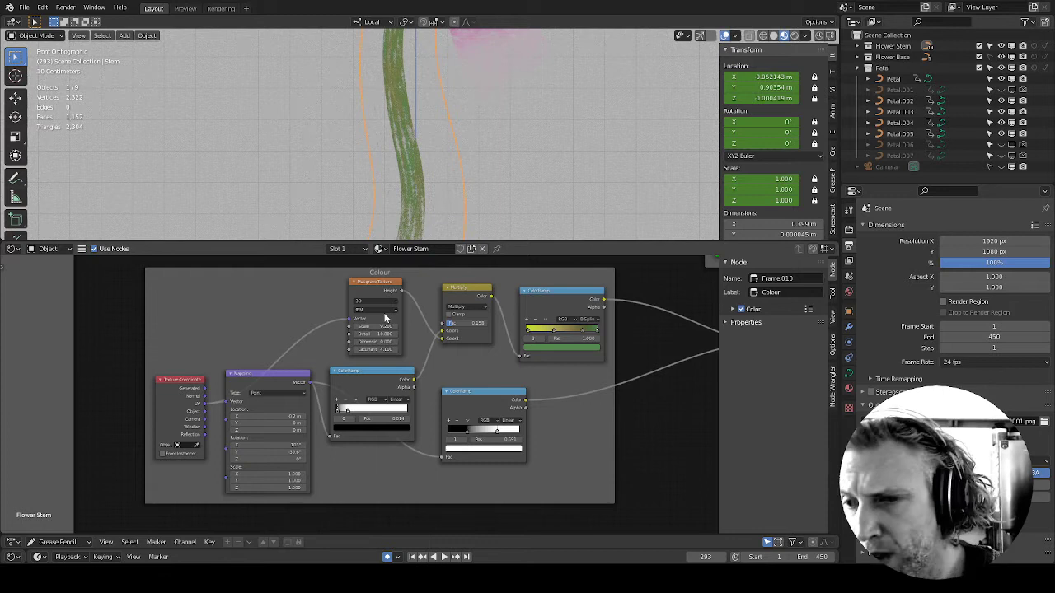
{"action": "scroll", "coordinate": [629, 320], "scroll_direction": "down", "scroll_amount": 5}
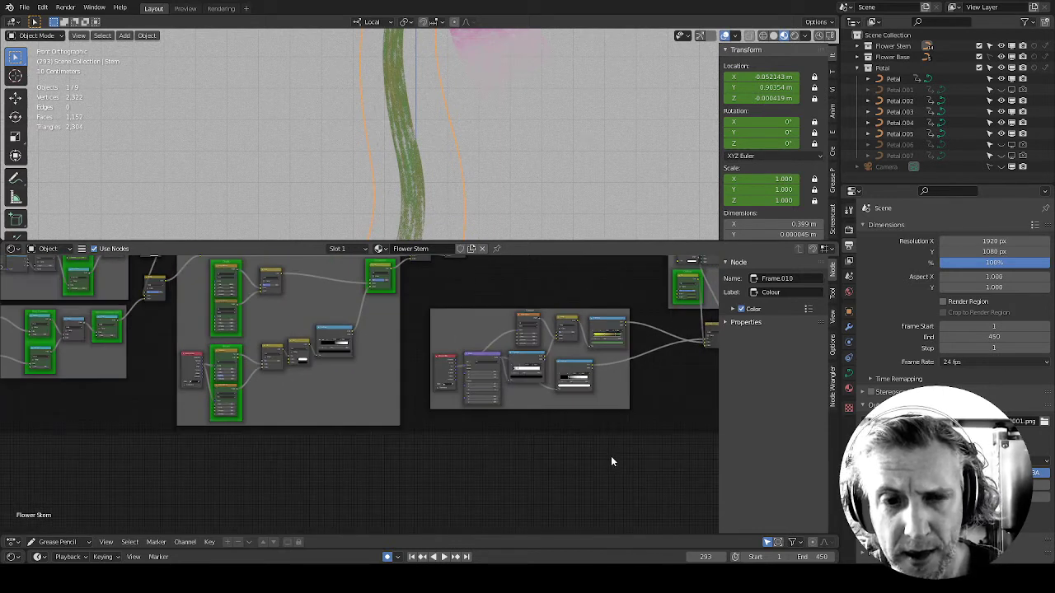
Examine the Flower Stem material's overall node layout and its Real Paper frame with the image texture and Mix nodes
{"action": "scroll", "coordinate": [592, 353], "scroll_direction": "down", "scroll_amount": 1}
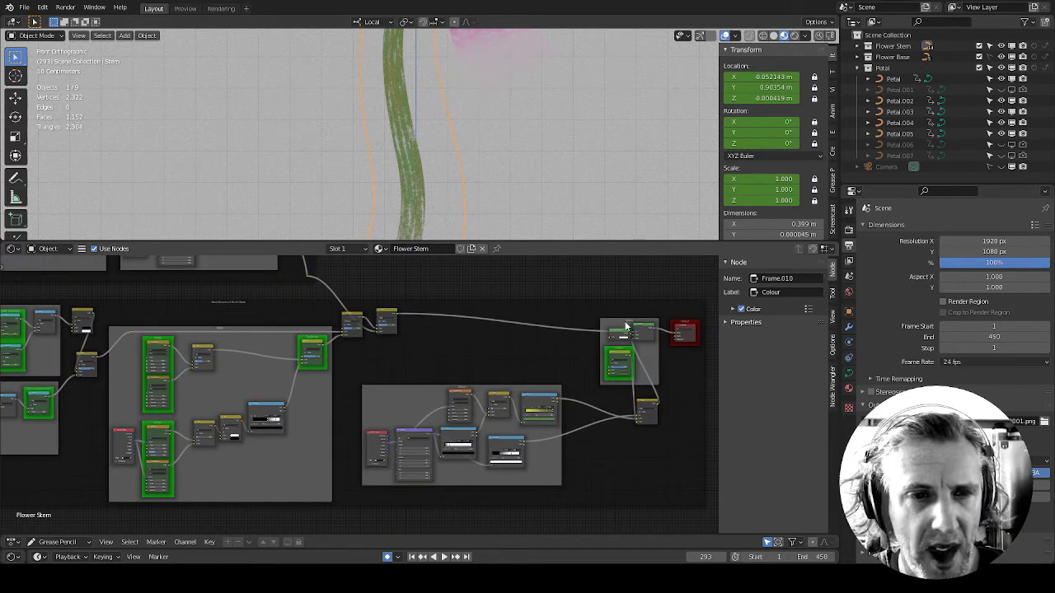
{"action": "scroll", "coordinate": [590, 361], "scroll_direction": "down", "scroll_amount": 1}
{"action": "scroll", "coordinate": [591, 361], "scroll_direction": "down", "scroll_amount": 1}
{"action": "middle_click_drag", "start_coordinate": [569, 284], "coordinate": [544, 367]}
{"action": "middle_click_drag", "start_coordinate": [456, 320], "coordinate": [489, 344]}
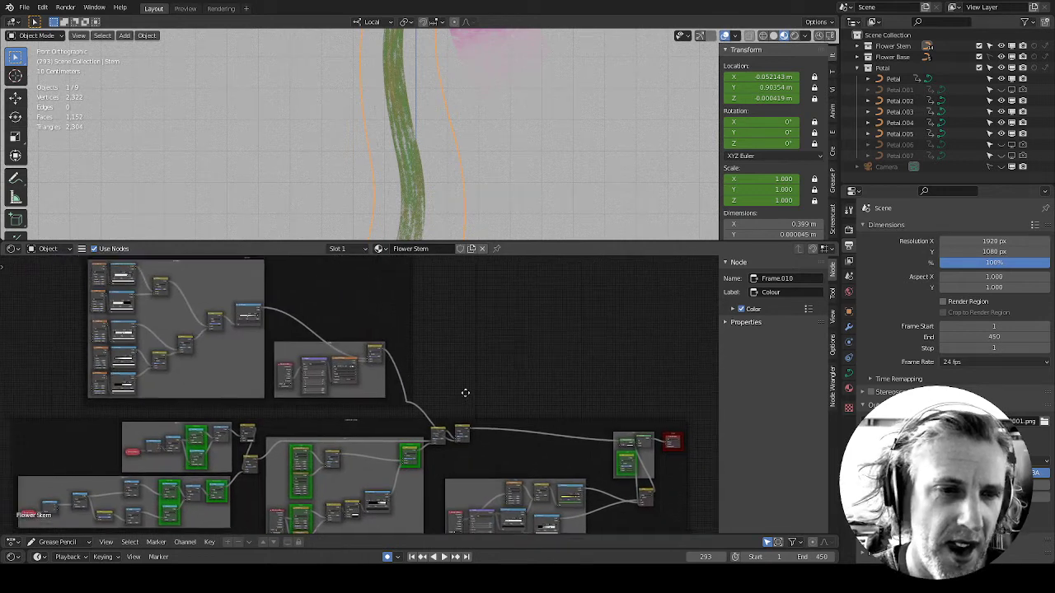
{"action": "middle_click_drag", "start_coordinate": [344, 409], "coordinate": [501, 473]}
{"action": "scroll", "coordinate": [496, 466], "scroll_direction": "up", "scroll_amount": 7}
{"action": "middle_click_drag", "start_coordinate": [584, 399], "coordinate": [501, 356]}
{"action": "scroll", "coordinate": [511, 378], "scroll_direction": "up", "scroll_amount": 2}
{"action": "scroll", "coordinate": [501, 355], "scroll_direction": "up", "scroll_amount": 2}
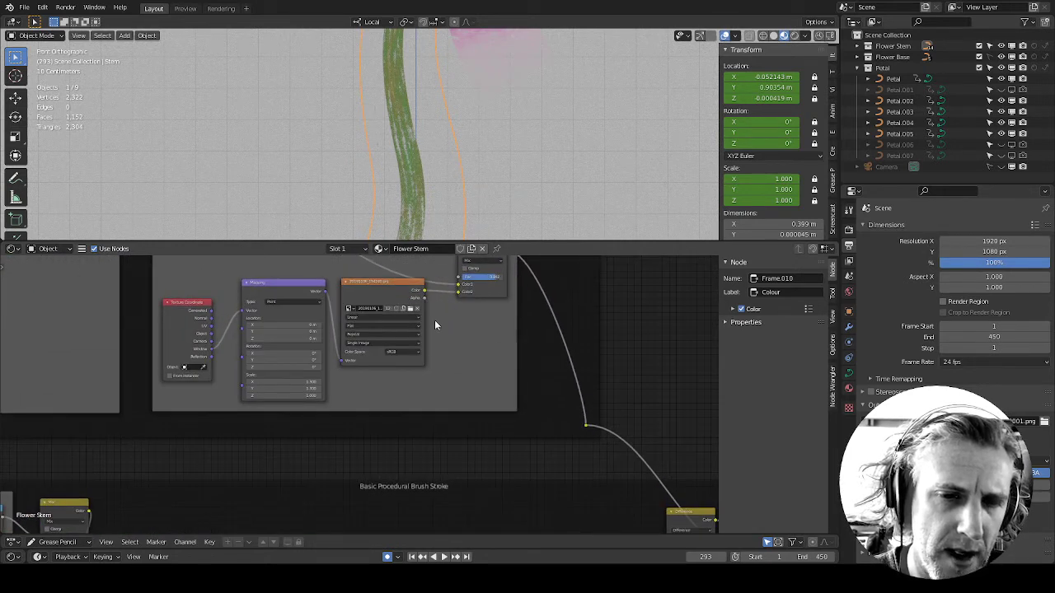
{"action": "middle_click_drag", "start_coordinate": [485, 358], "coordinate": [462, 421]}
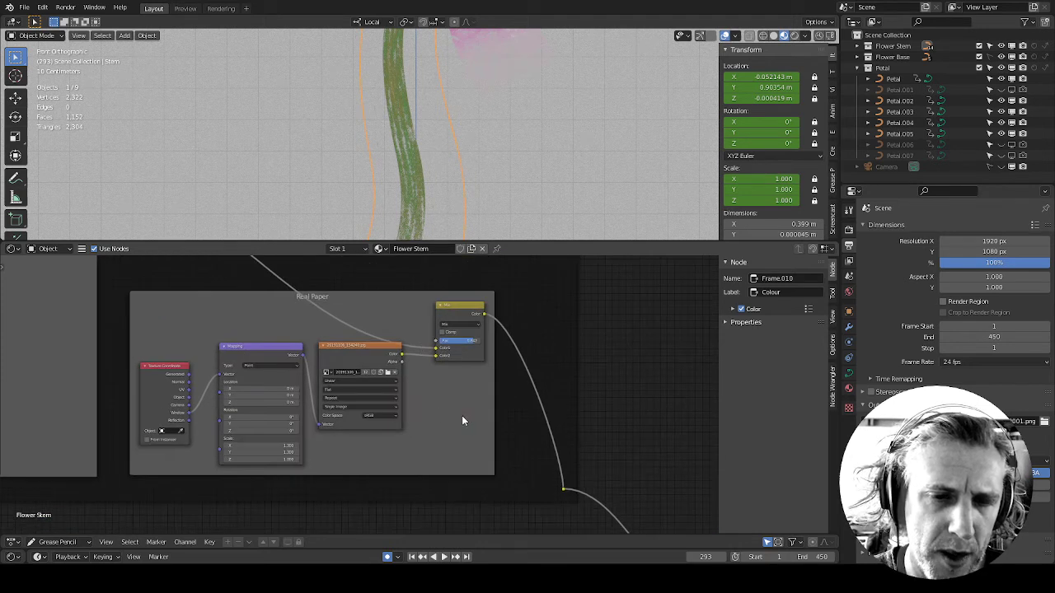
{"action": "scroll", "coordinate": [507, 377], "scroll_direction": "down", "scroll_amount": 1}
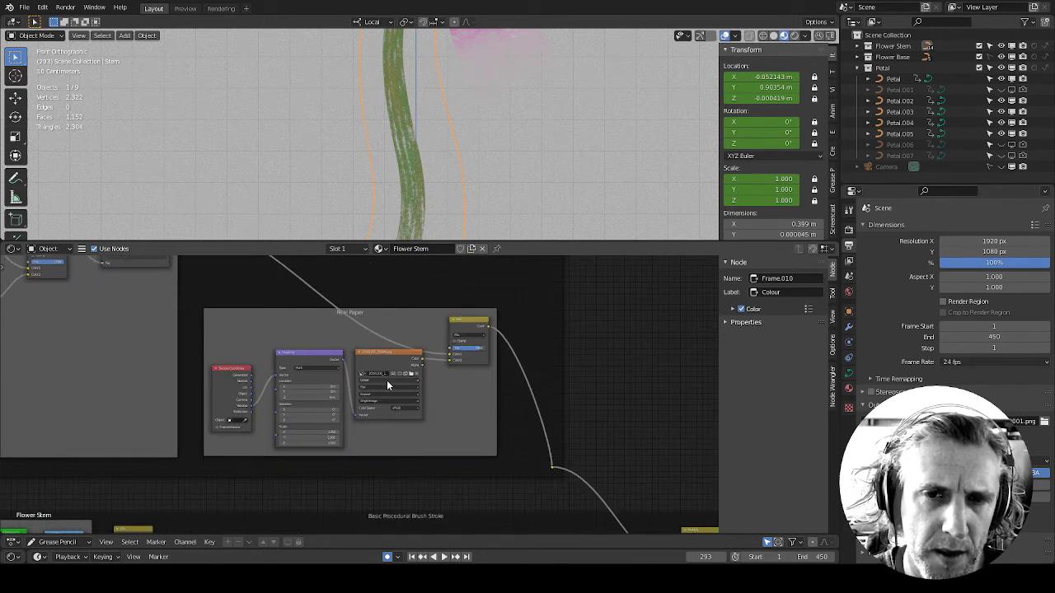
{"action": "middle_click_drag", "start_coordinate": [605, 437], "coordinate": [549, 395]}
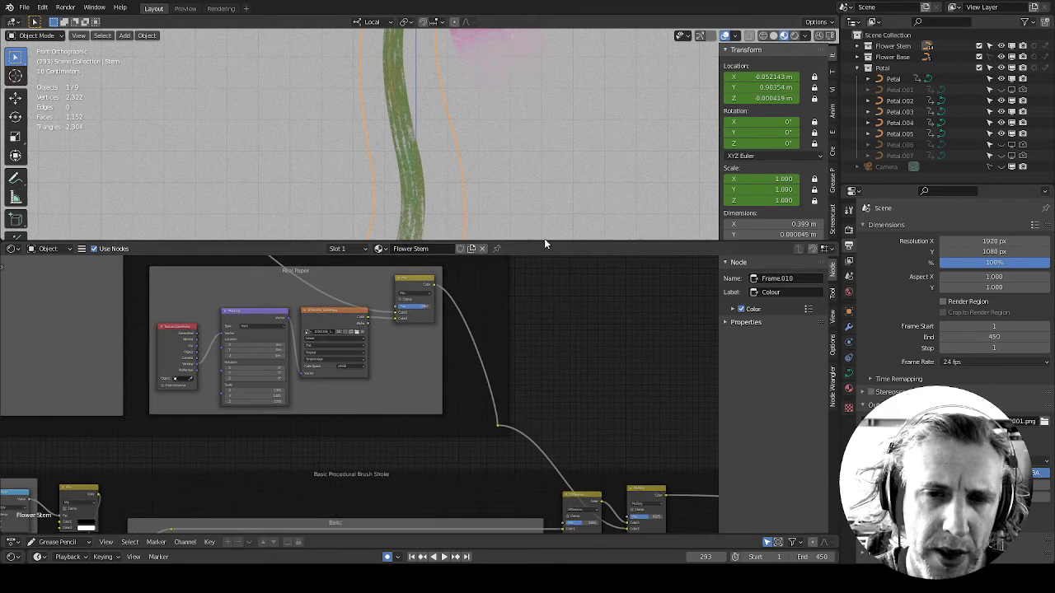
Switch the node editor to the World shader and move the World Output node closer to the ColorRamp
{"action": "left_click_drag", "start_coordinate": [543, 239], "coordinate": [598, 424]}
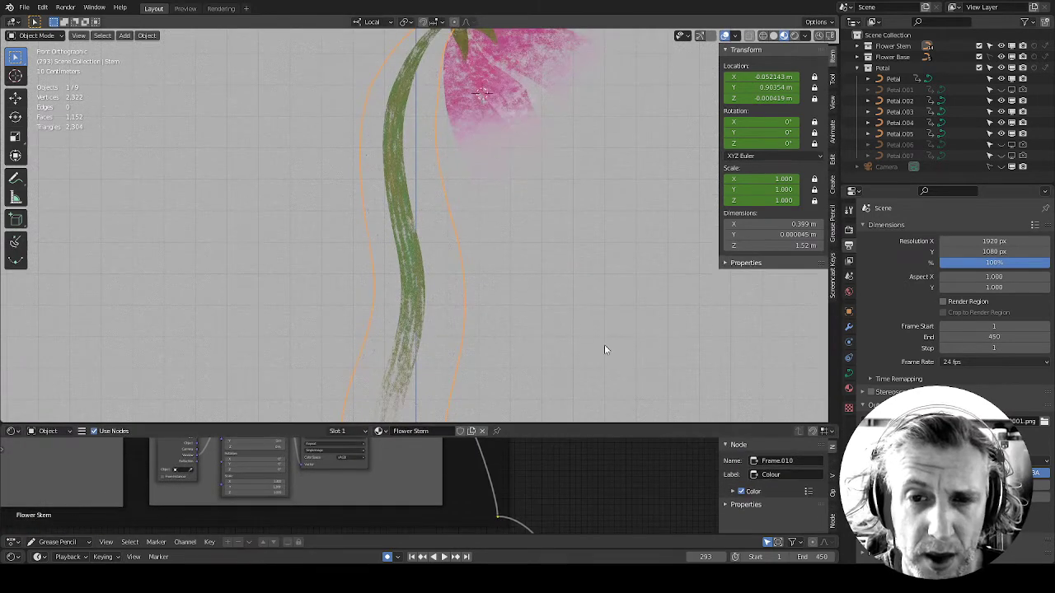
{"action": "left_click", "coordinate": [46, 431]}
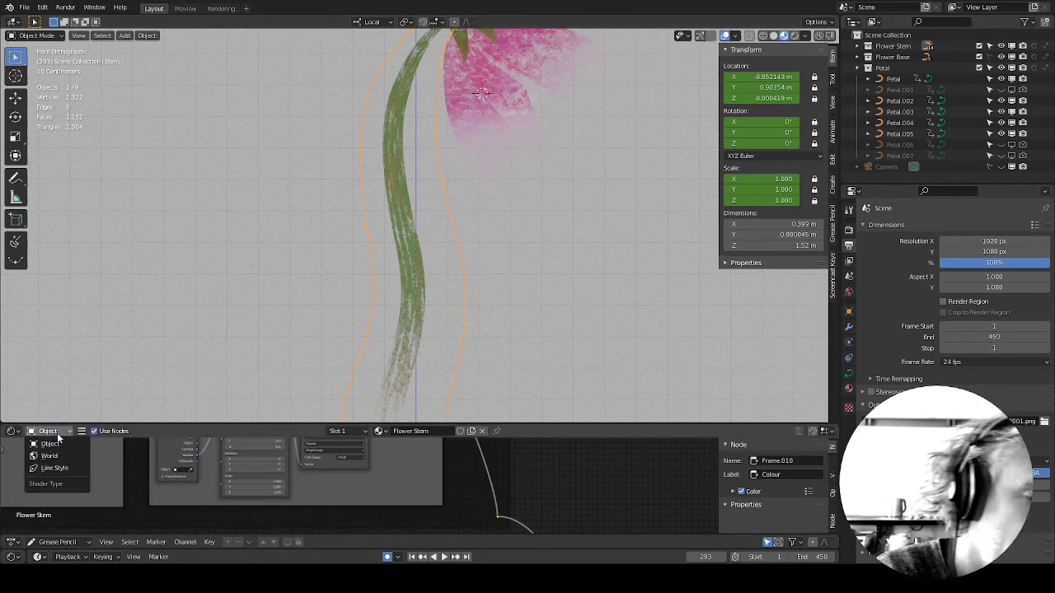
{"action": "left_click", "coordinate": [50, 456]}
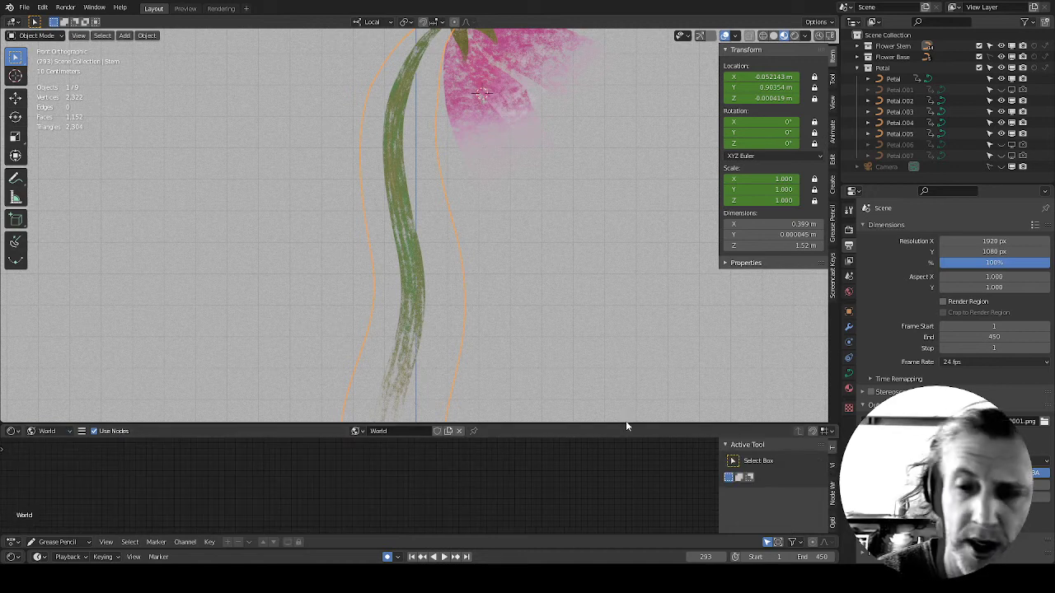
{"action": "left_click_drag", "start_coordinate": [625, 424], "coordinate": [626, 112]}
{"action": "key", "text": "Home"}
{"action": "middle_click_drag", "start_coordinate": [615, 344], "coordinate": [476, 295]}
{"action": "scroll", "coordinate": [477, 295], "scroll_direction": "up", "scroll_amount": 5}
{"action": "middle_click_drag", "start_coordinate": [429, 332], "coordinate": [493, 381]}
{"action": "scroll", "coordinate": [549, 389], "scroll_direction": "up", "scroll_amount": 2}
{"action": "left_click_drag", "start_coordinate": [639, 289], "coordinate": [560, 280]}
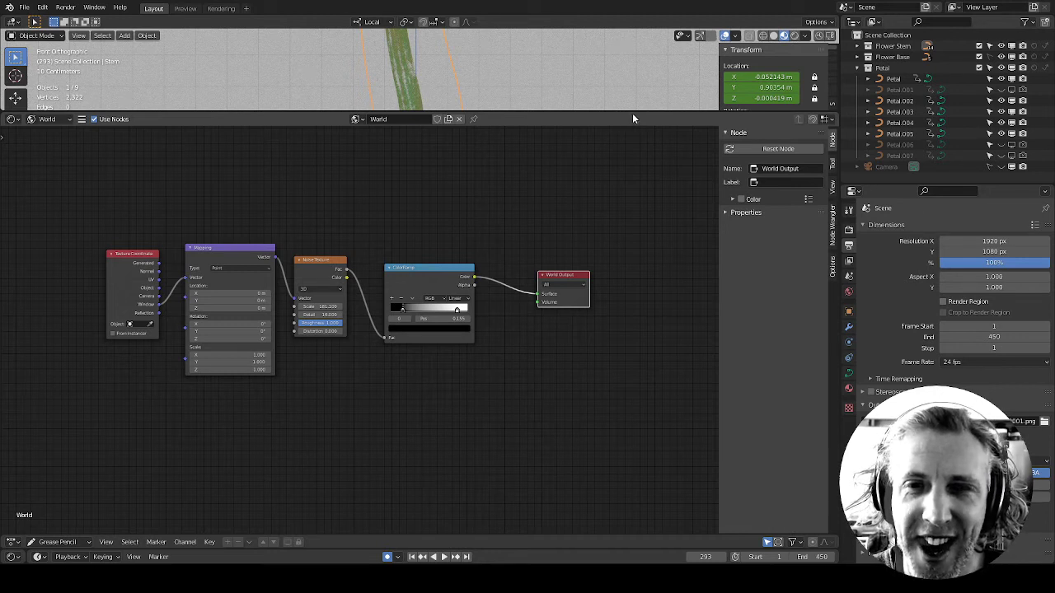
Enlarge the 3D viewport and inspect the flower against the world background from several angles
{"action": "left_click_drag", "start_coordinate": [631, 114], "coordinate": [594, 476]}
{"action": "mouse_move", "coordinate": [595, 326]}
{"action": "middle_mouse_down"}
{"action": "mouse_move", "coordinate": [607, 260]}
{"action": "mouse_move", "coordinate": [570, 301]}
{"action": "mouse_move", "coordinate": [595, 341]}
{"action": "mouse_move", "coordinate": [607, 330]}
{"action": "middle_mouse_up"}
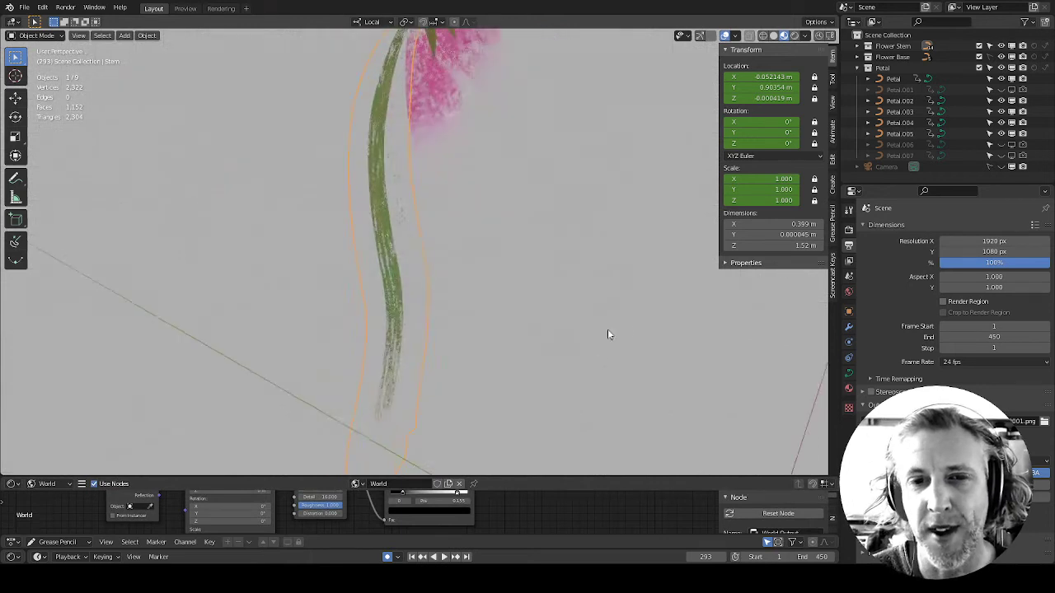
{"action": "scroll", "coordinate": [607, 330], "scroll_direction": "down", "scroll_amount": 3}
{"action": "middle_click_drag", "start_coordinate": [568, 399], "coordinate": [611, 405]}
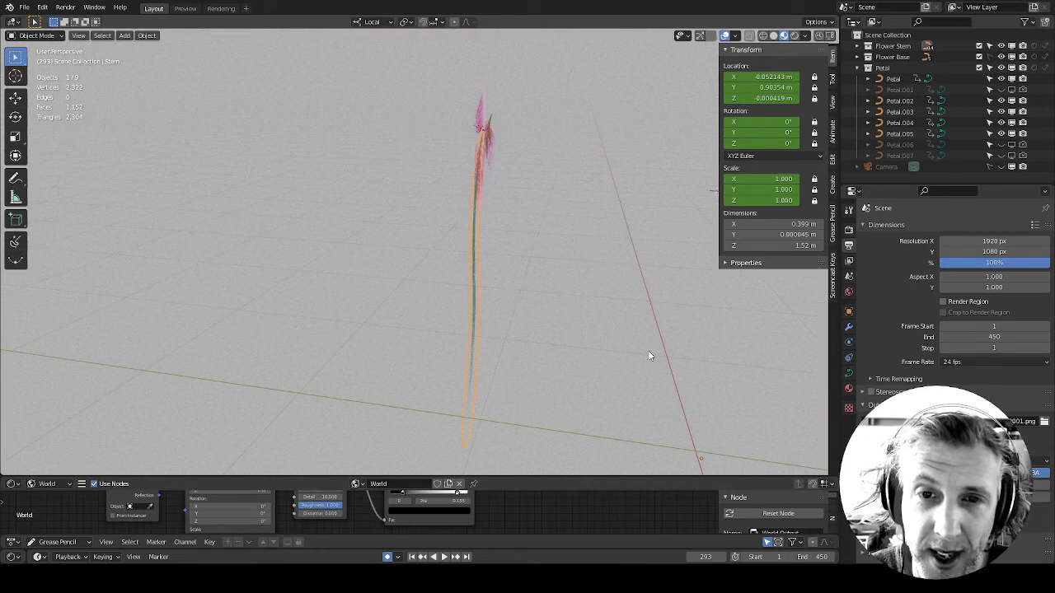
{"action": "mouse_move", "coordinate": [639, 404]}
{"action": "middle_mouse_down"}
{"action": "mouse_move", "coordinate": [617, 420]}
{"action": "mouse_move", "coordinate": [608, 412]}
{"action": "mouse_move", "coordinate": [643, 422]}
{"action": "mouse_move", "coordinate": [555, 407]}
{"action": "mouse_move", "coordinate": [596, 438]}
{"action": "mouse_move", "coordinate": [551, 426]}
{"action": "mouse_move", "coordinate": [624, 313]}
{"action": "mouse_move", "coordinate": [650, 325]}
{"action": "mouse_move", "coordinate": [629, 365]}
{"action": "mouse_move", "coordinate": [683, 382]}
{"action": "mouse_move", "coordinate": [643, 384]}
{"action": "mouse_move", "coordinate": [672, 374]}
{"action": "mouse_move", "coordinate": [643, 407]}
{"action": "mouse_move", "coordinate": [662, 389]}
{"action": "mouse_move", "coordinate": [654, 407]}
{"action": "mouse_move", "coordinate": [665, 405]}
{"action": "mouse_move", "coordinate": [646, 406]}
{"action": "middle_mouse_up"}
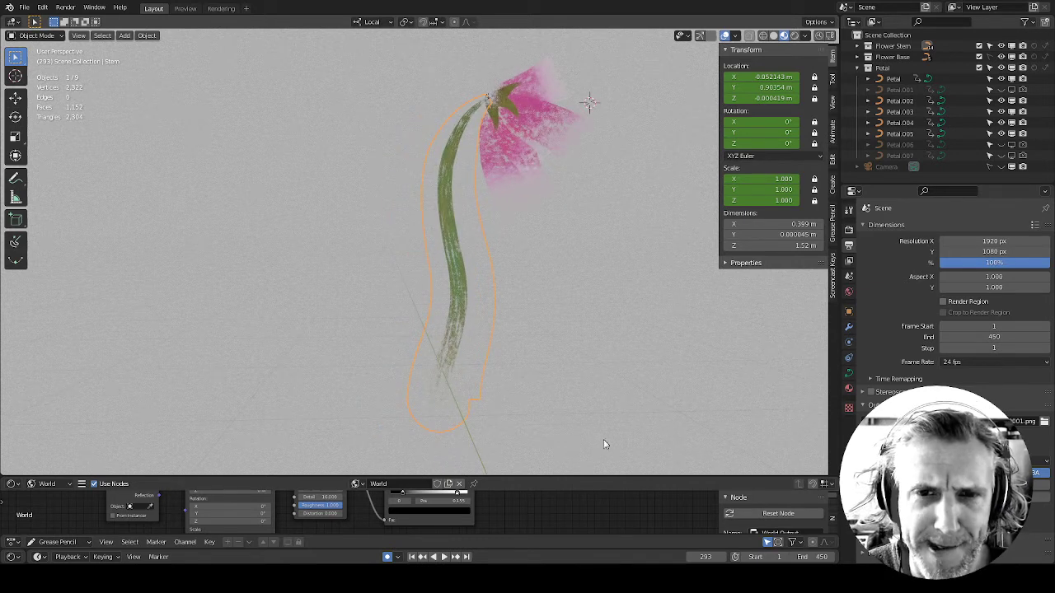
Select Petal.002, enlarge the node editor and switch it back to the object shader
{"action": "left_click", "coordinate": [564, 138]}
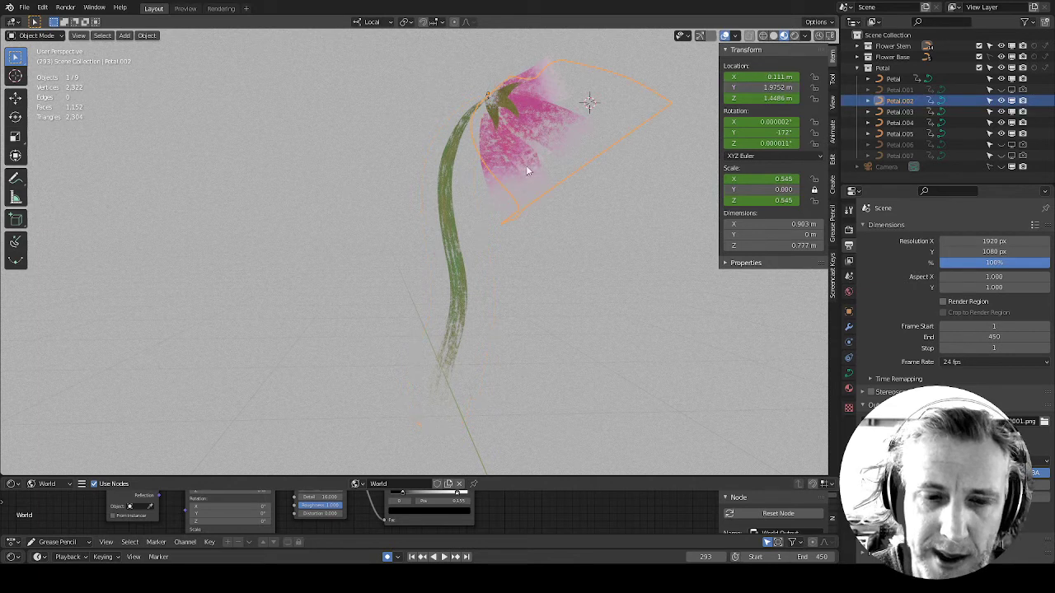
{"action": "left_click_drag", "start_coordinate": [577, 476], "coordinate": [579, 221]}
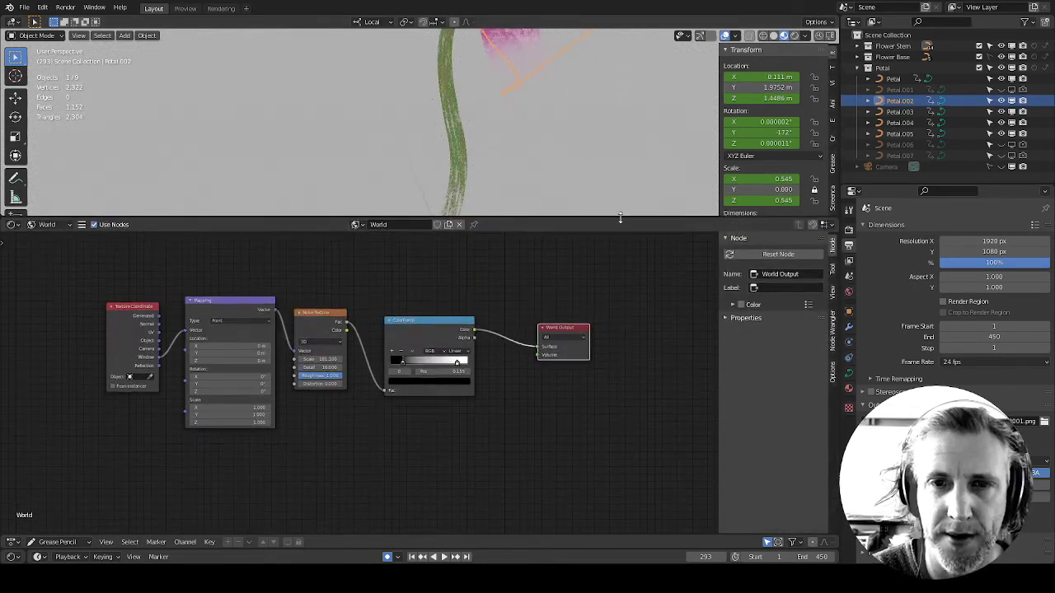
{"action": "key", "text": "Home"}
{"action": "left_click", "coordinate": [43, 229]}
{"action": "left_click", "coordinate": [63, 242]}
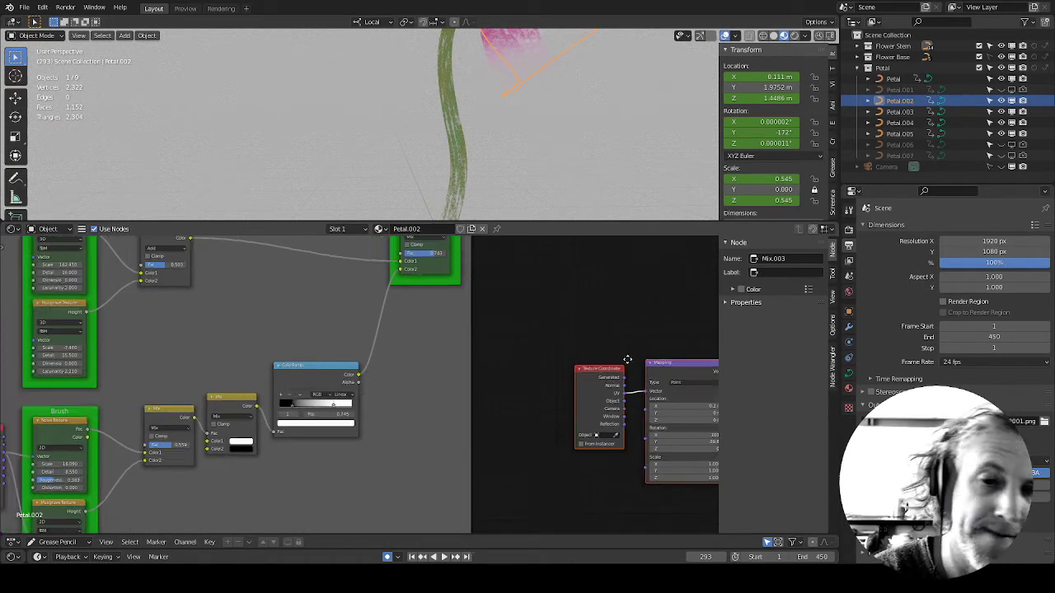
Join the Petal.002 material's texture coordinate, mapping, Musgrave, Multiply and ColorRamp colour nodes in a frame
{"action": "scroll", "coordinate": [634, 371], "scroll_direction": "down", "scroll_amount": 3}
{"action": "key", "text": "Home"}
{"action": "middle_click_drag", "start_coordinate": [497, 451], "coordinate": [543, 405]}
{"action": "scroll", "coordinate": [425, 329], "scroll_direction": "up", "scroll_amount": 5}
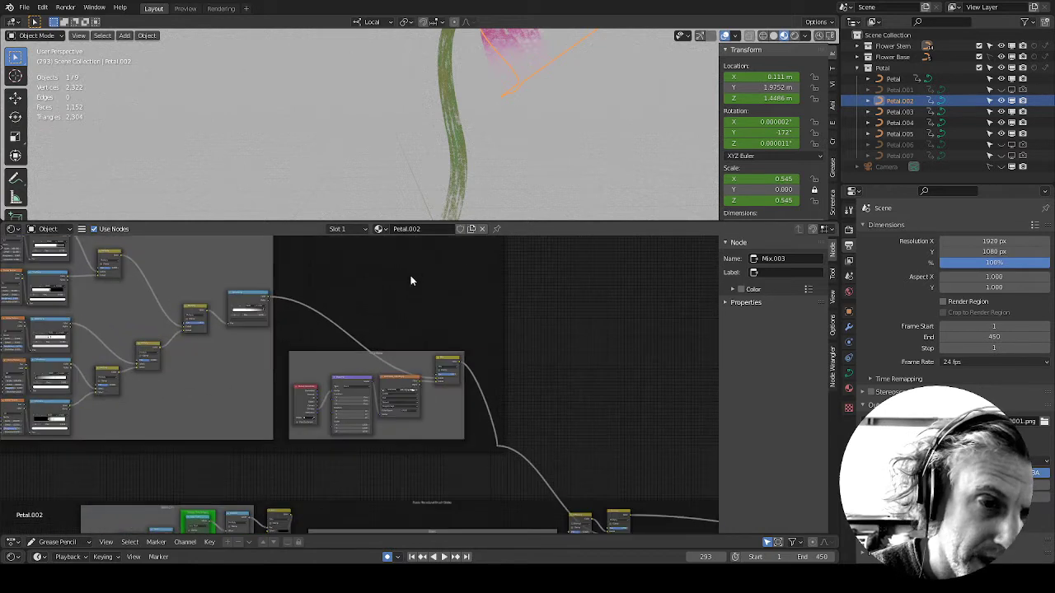
{"action": "middle_click_drag", "start_coordinate": [401, 348], "coordinate": [513, 434]}
{"action": "scroll", "coordinate": [470, 396], "scroll_direction": "up", "scroll_amount": 3}
{"action": "middle_click_drag", "start_coordinate": [470, 396], "coordinate": [605, 365]}
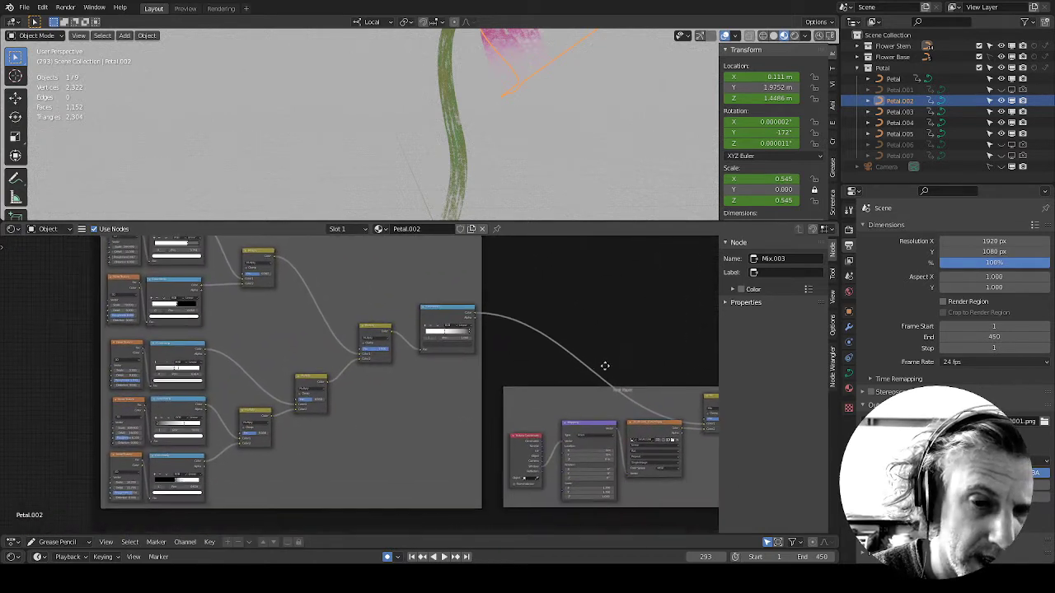
{"action": "middle_click_drag", "start_coordinate": [624, 477], "coordinate": [262, 349]}
{"action": "middle_click_drag", "start_coordinate": [531, 431], "coordinate": [417, 241]}
{"action": "middle_click_drag", "start_coordinate": [647, 443], "coordinate": [601, 405]}
{"action": "left_click_drag", "start_coordinate": [283, 512], "coordinate": [596, 244]}
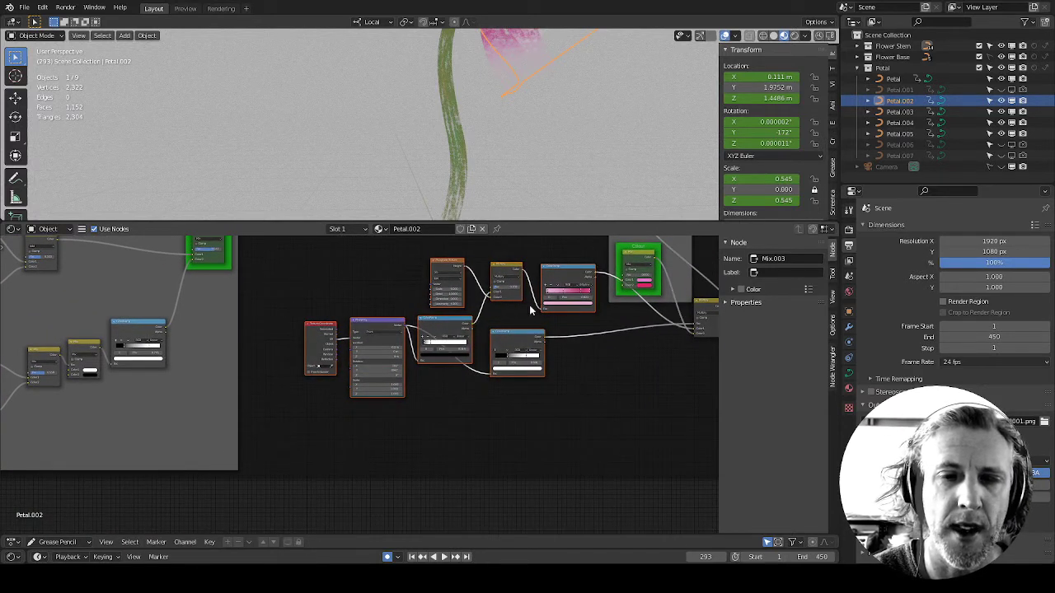
{"action": "key", "text": "ctrl+j"}
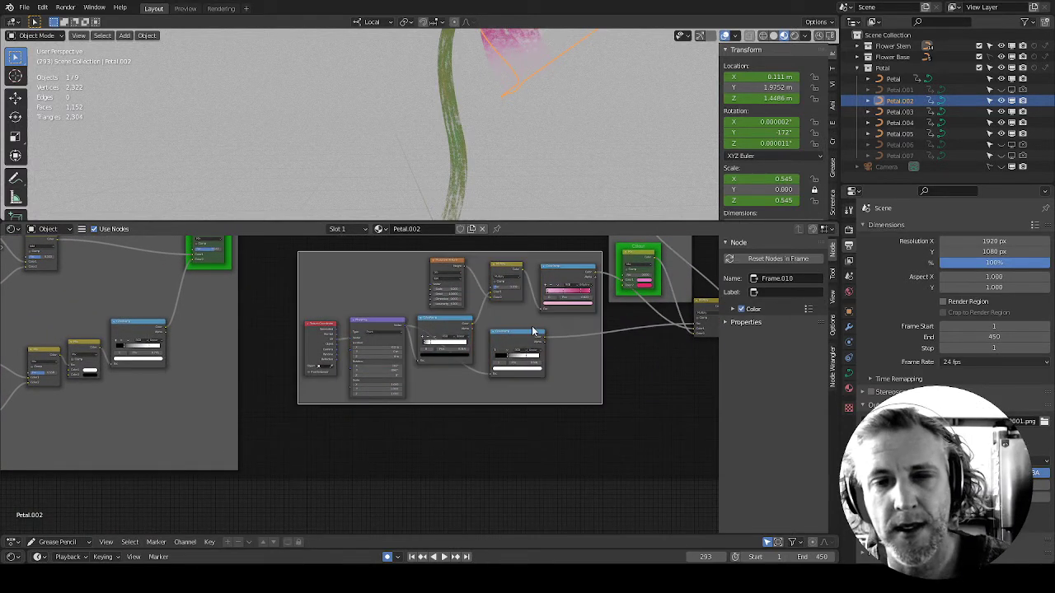
Label the new frame around the Petal.002 colour nodes Colour
{"action": "right_click", "coordinate": [385, 278]}
{"action": "left_click", "coordinate": [383, 277]}
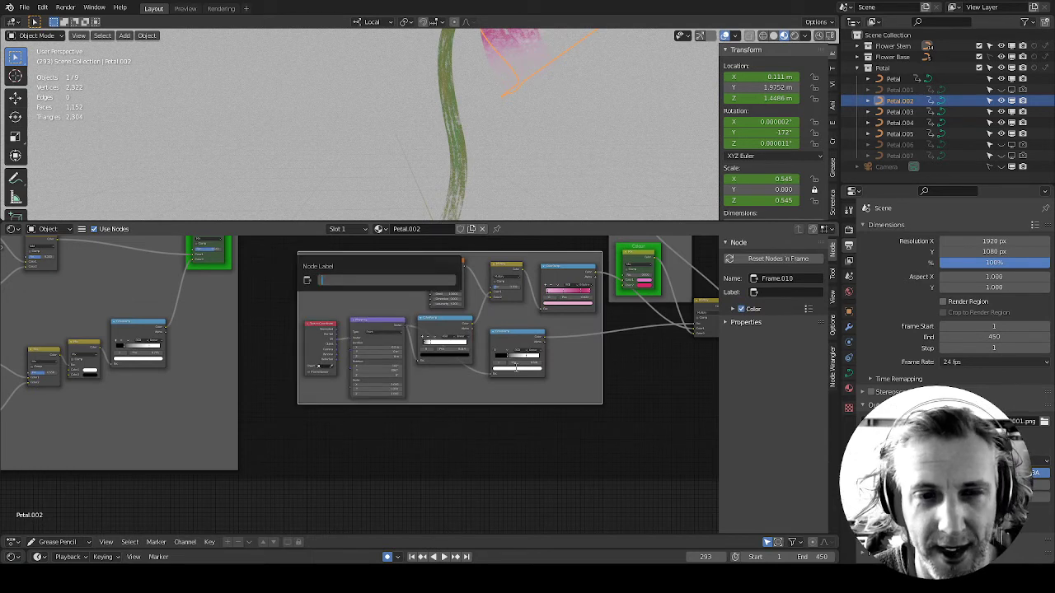
{"action": "type", "text": "Clea"}
{"action": "key", "text": "BackSpace"}
{"action": "key", "text": "BackSpace"}
{"action": "key", "text": "BackSpace"}
{"action": "type", "text": "olour"}
{"action": "key", "text": "Return"}
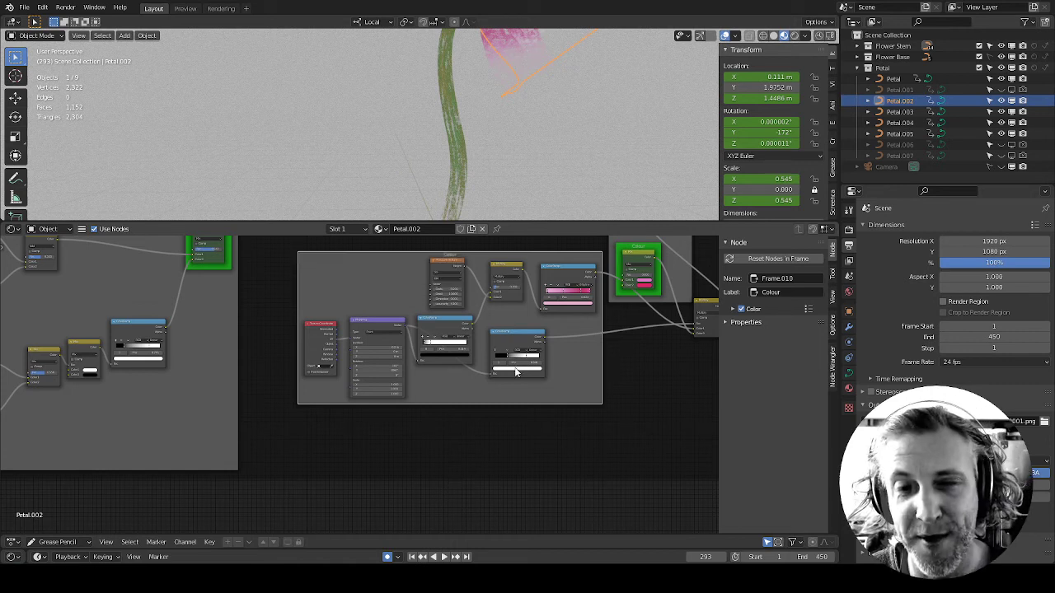
Move the Colour frame down and to the left, into the free space beside the Basic frame
{"action": "middle_click_drag", "start_coordinate": [609, 353], "coordinate": [544, 463]}
{"action": "scroll", "coordinate": [553, 463], "scroll_direction": "down", "scroll_amount": 2}
{"action": "middle_click_drag", "start_coordinate": [569, 460], "coordinate": [585, 443]}
{"action": "scroll", "coordinate": [583, 443], "scroll_direction": "down", "scroll_amount": 3}
{"action": "key", "text": "g"}
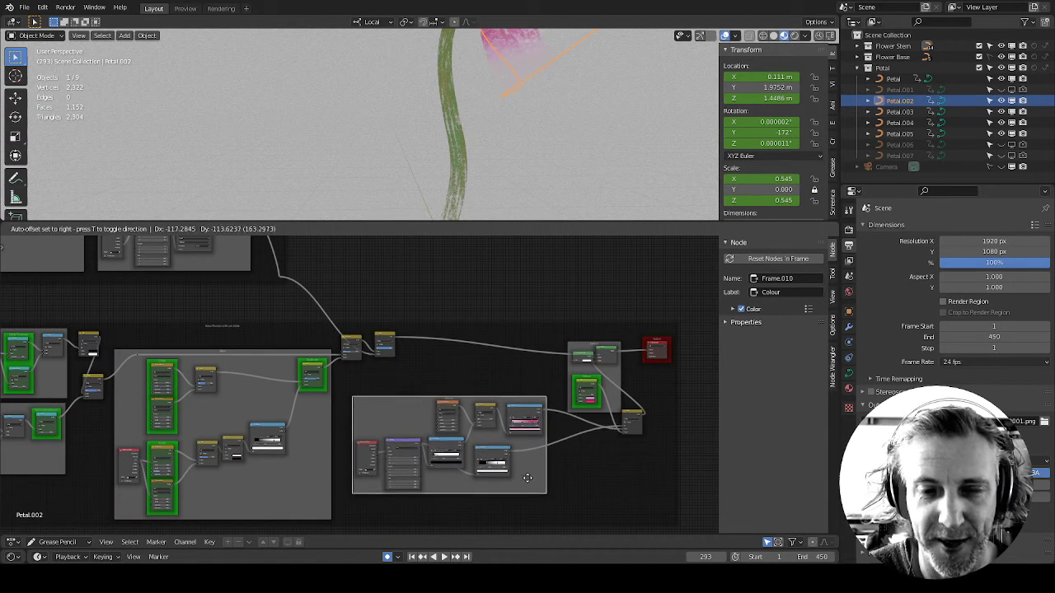
{"action": "left_click", "coordinate": [527, 478]}
Bring the whole Petal.002 node tree into view and enlarge the 3D viewport to show the full flower
{"action": "scroll", "coordinate": [591, 382], "scroll_direction": "down", "scroll_amount": 5}
{"action": "middle_click_drag", "start_coordinate": [634, 295], "coordinate": [622, 352]}
{"action": "scroll", "coordinate": [620, 360], "scroll_direction": "down", "scroll_amount": 4}
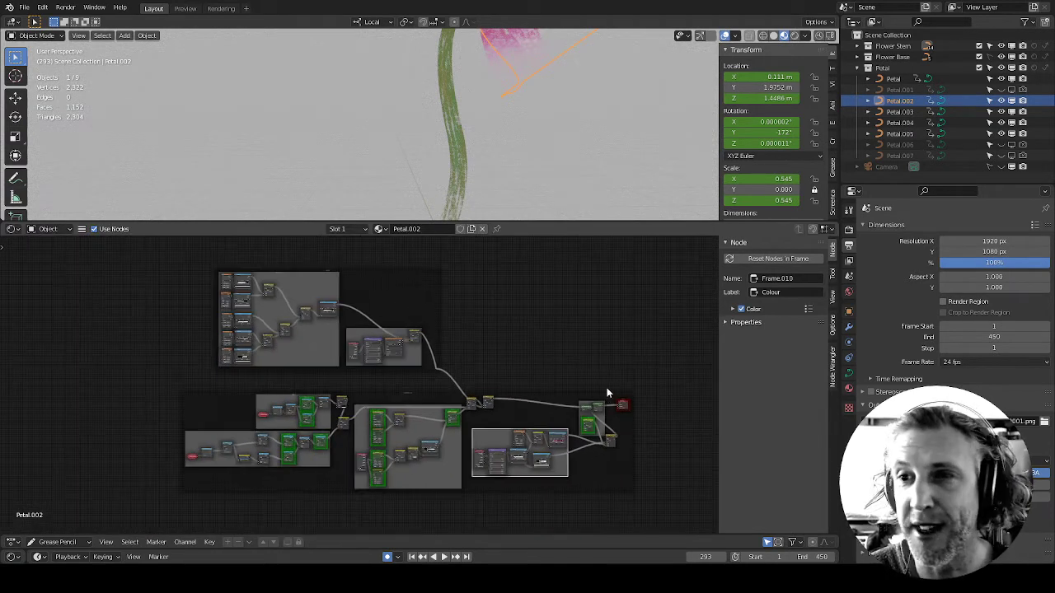
{"action": "middle_click_drag", "start_coordinate": [607, 392], "coordinate": [598, 408]}
{"action": "left_click_drag", "start_coordinate": [614, 220], "coordinate": [615, 324]}
{"action": "middle_click_drag", "start_coordinate": [610, 435], "coordinate": [508, 437]}
{"action": "middle_click_drag", "start_coordinate": [614, 195], "coordinate": [569, 283], "text": "shift"}
{"action": "scroll", "coordinate": [564, 194], "scroll_direction": "down", "scroll_amount": 3}
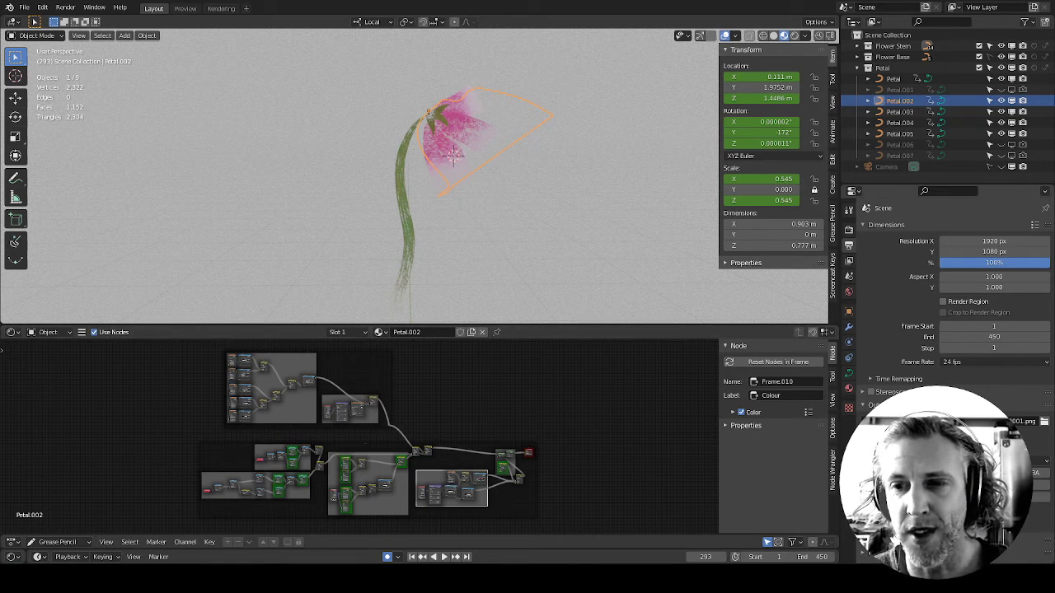
Show Petal.002's material properties with Settings collapsed, followed by its object properties with Transform collapsed
{"action": "left_click", "coordinate": [849, 390]}
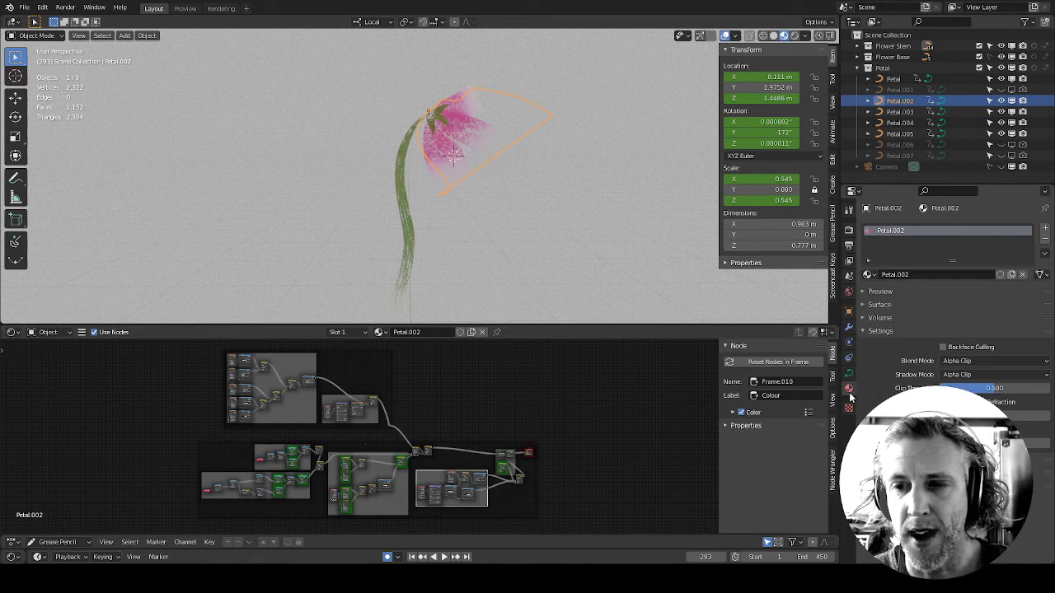
{"action": "left_click", "coordinate": [867, 331]}
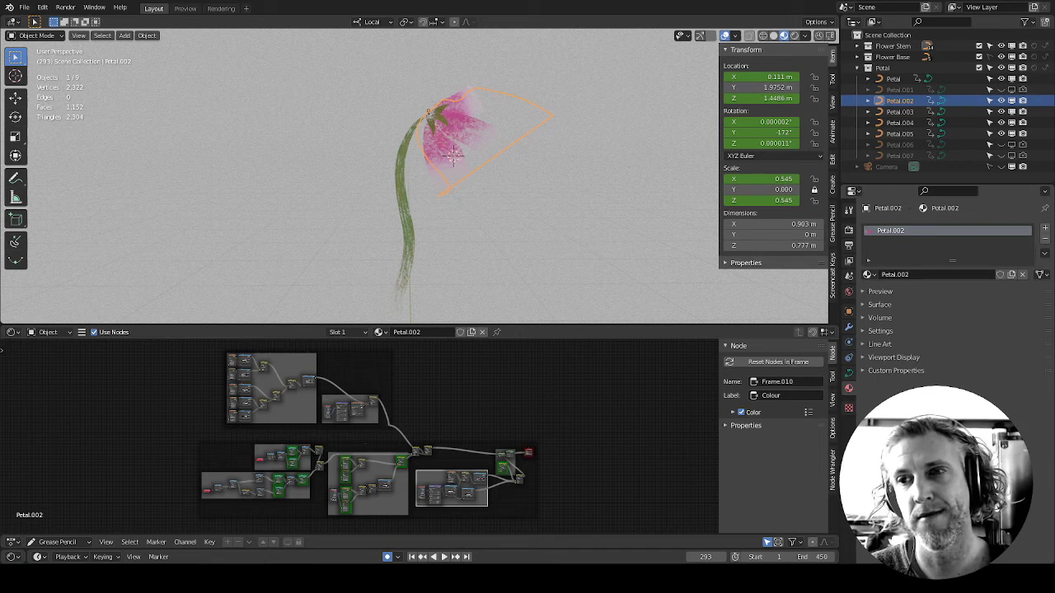
{"action": "left_click", "coordinate": [849, 312]}
{"action": "left_click", "coordinate": [878, 245]}
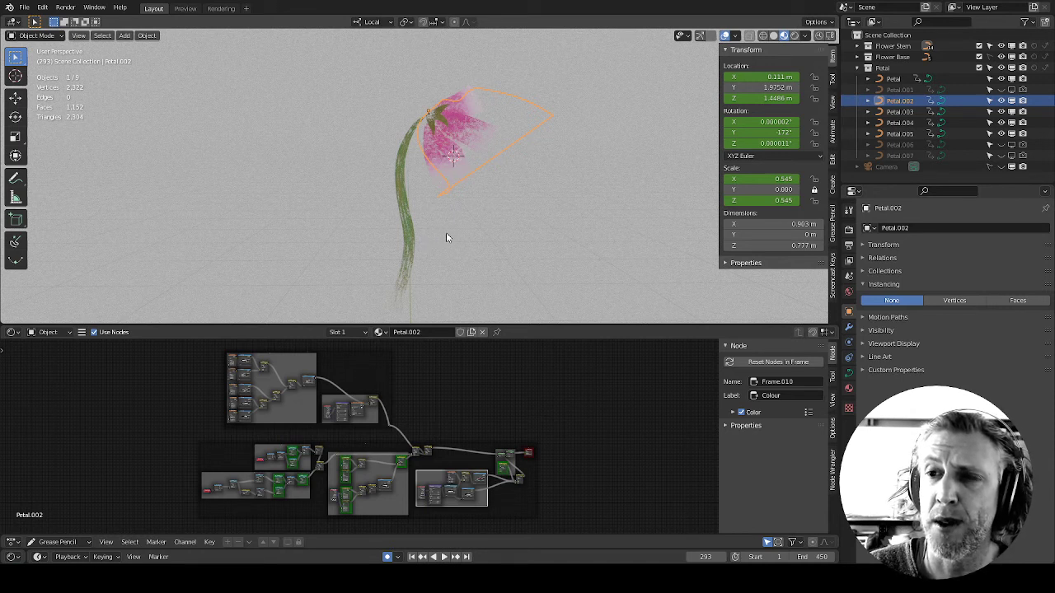
Inspect the flower in a maximised 3D viewport, scrub its animation to frame 245 and restore the layout
{"action": "middle_click_drag", "start_coordinate": [445, 237], "coordinate": [447, 242]}
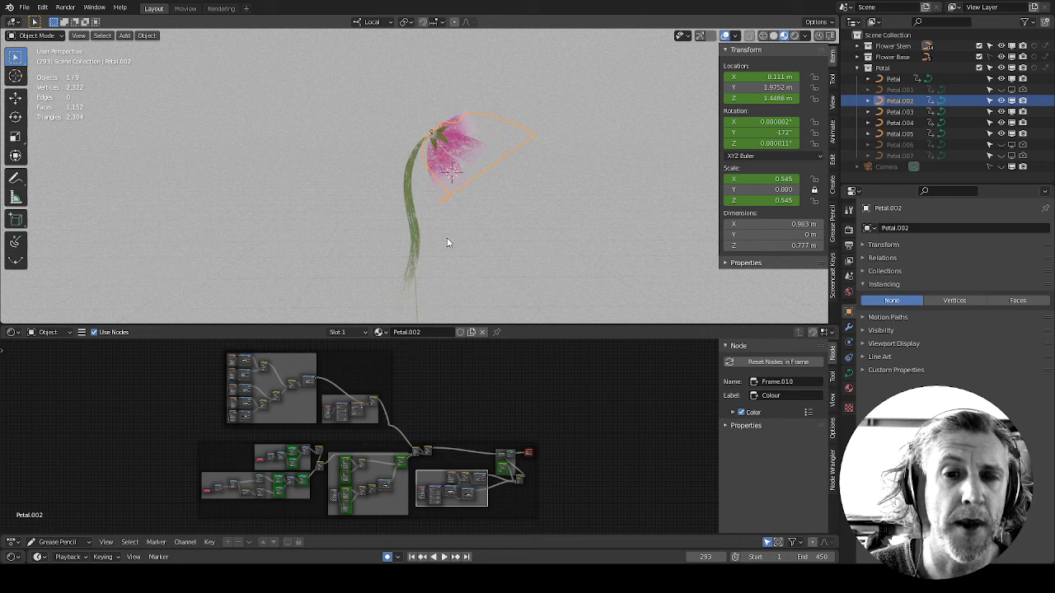
{"action": "middle_click_drag", "start_coordinate": [545, 269], "coordinate": [583, 246], "text": "shift"}
{"action": "middle_click_drag", "start_coordinate": [544, 303], "coordinate": [543, 283]}
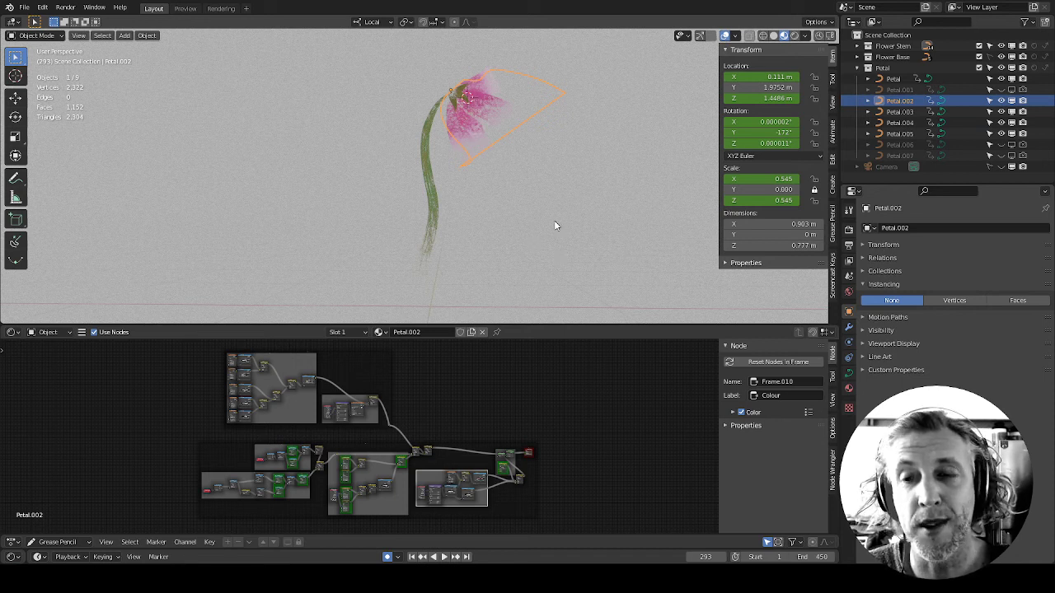
{"action": "middle_click_drag", "start_coordinate": [574, 177], "coordinate": [521, 207]}
{"action": "key", "text": "ctrl+space"}
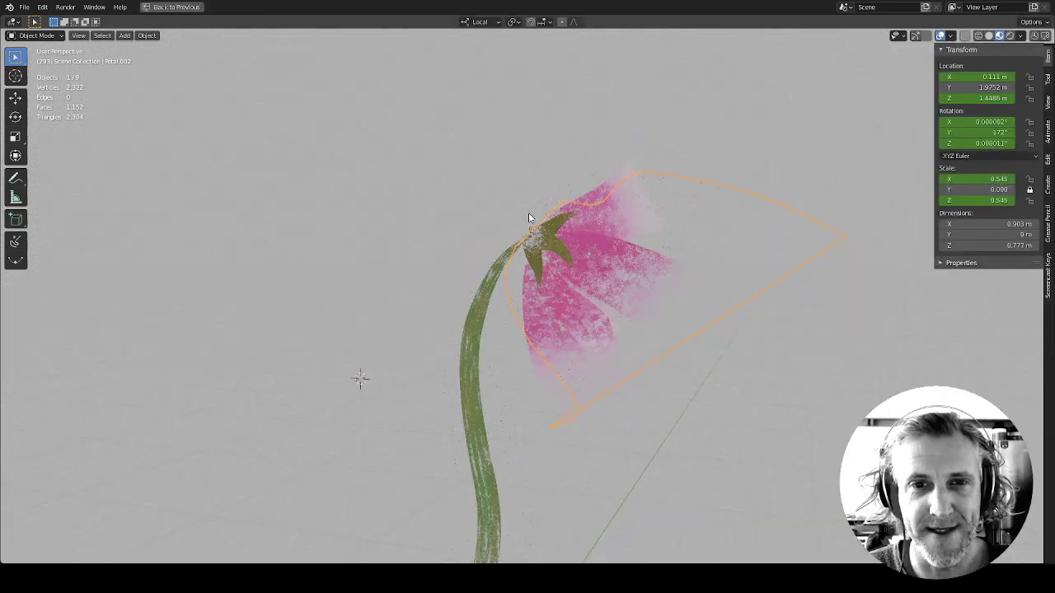
{"action": "middle_click_drag", "start_coordinate": [710, 447], "coordinate": [2, 492], "text": "alt"}
{"action": "middle_click_drag", "start_coordinate": [73, 483], "coordinate": [668, 343], "text": "alt"}
{"action": "key", "text": "ctrl+alt+space"}
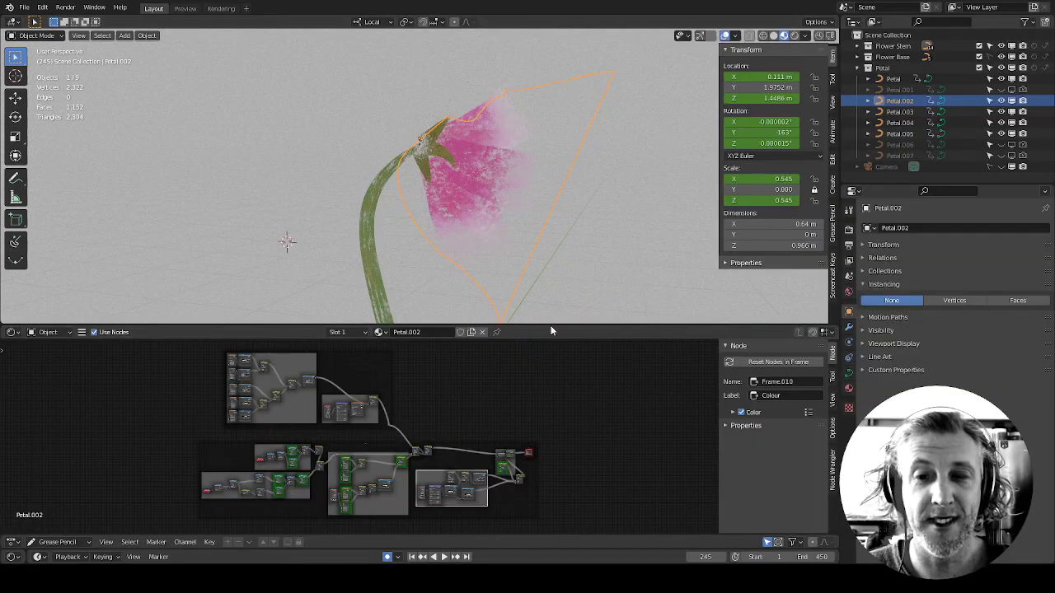